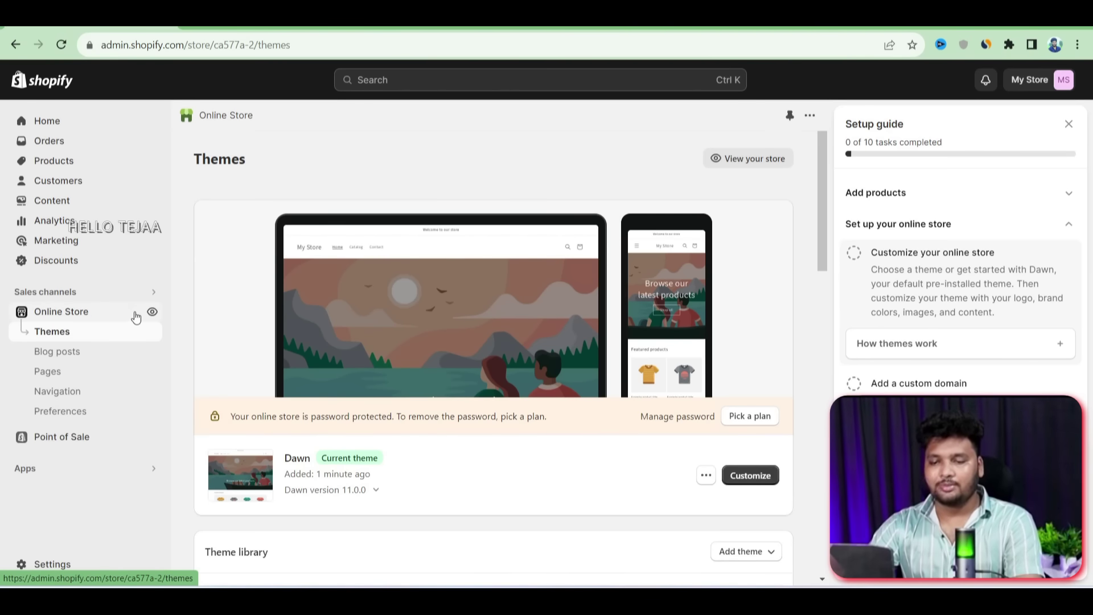
# View the online store in a separate tab and look over its home page from the banner to the email signup
pyautogui.rightClick(152, 311)
pyautogui.click(206, 327)
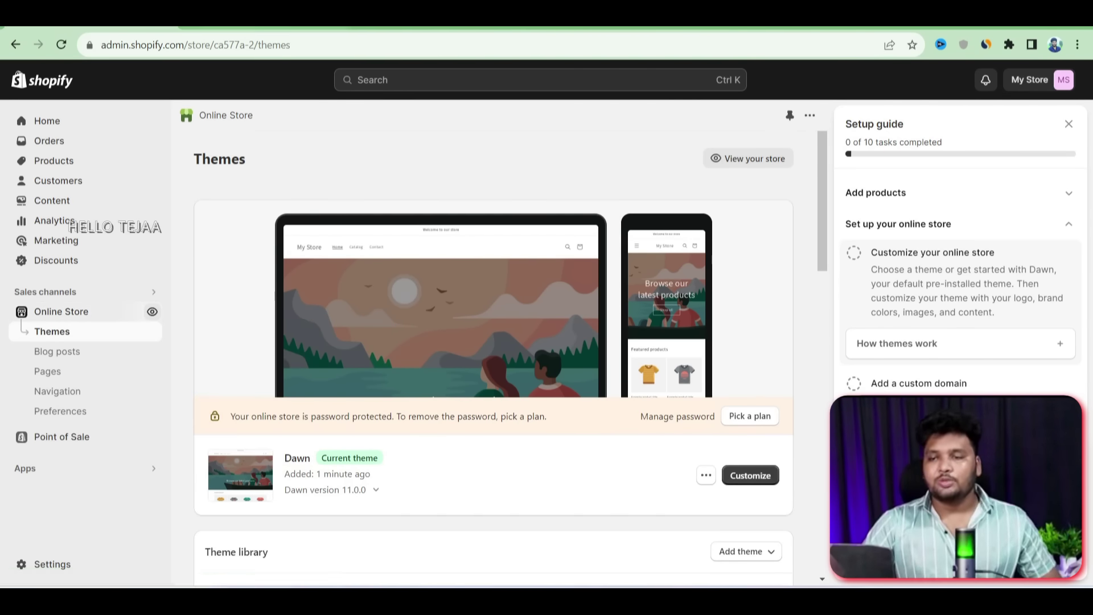
pyautogui.hotkey('ctrl', 'Tab')
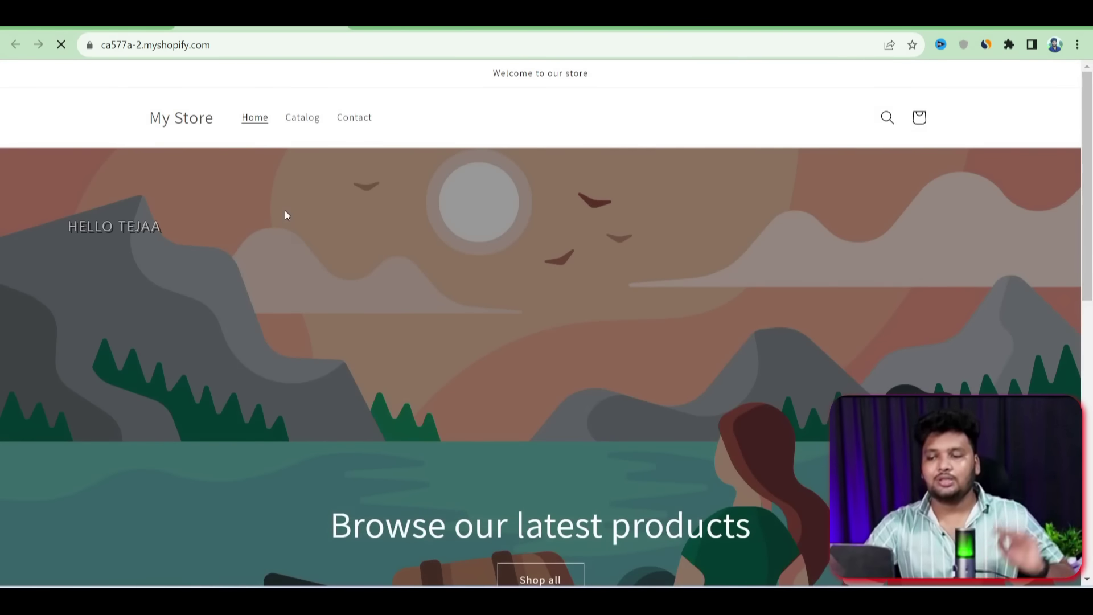
pyautogui.scroll(-8, 658, 219)
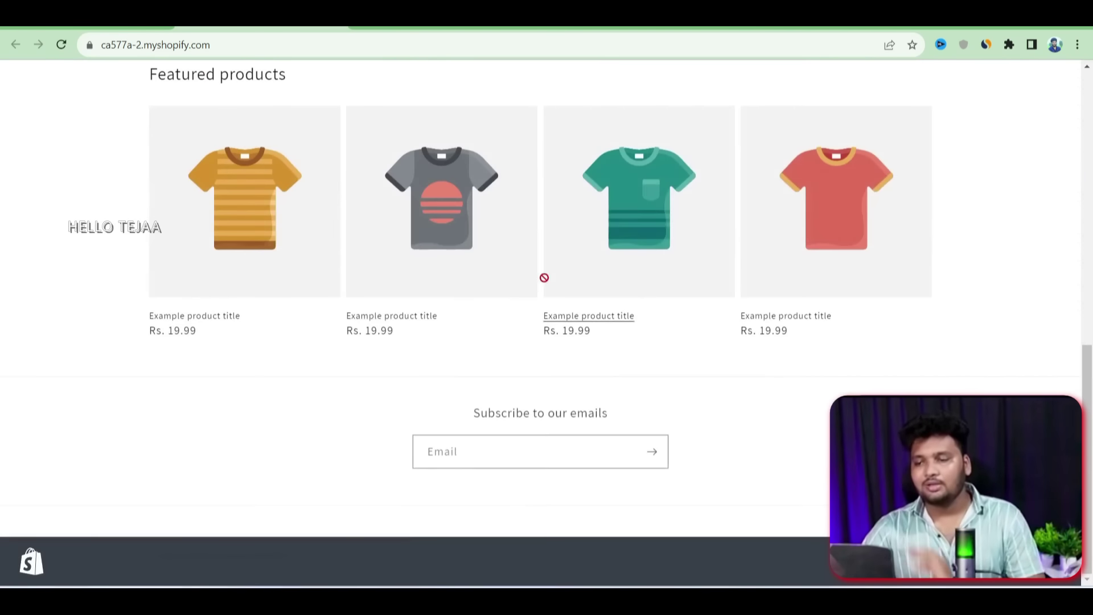
pyautogui.scroll(-3, 235, 277)
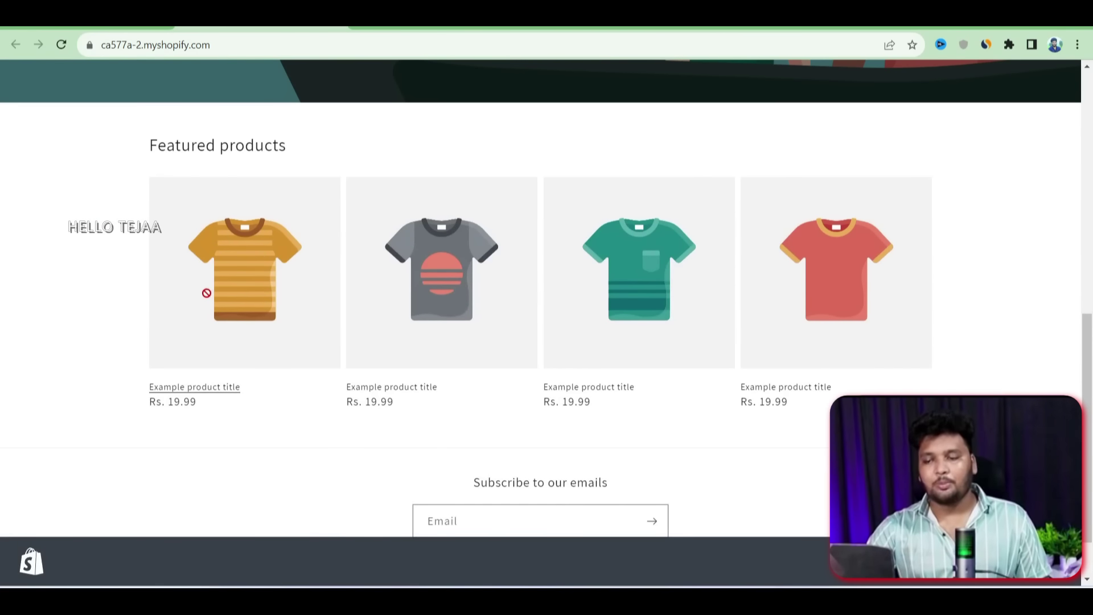
pyautogui.scroll(10, 534, 285)
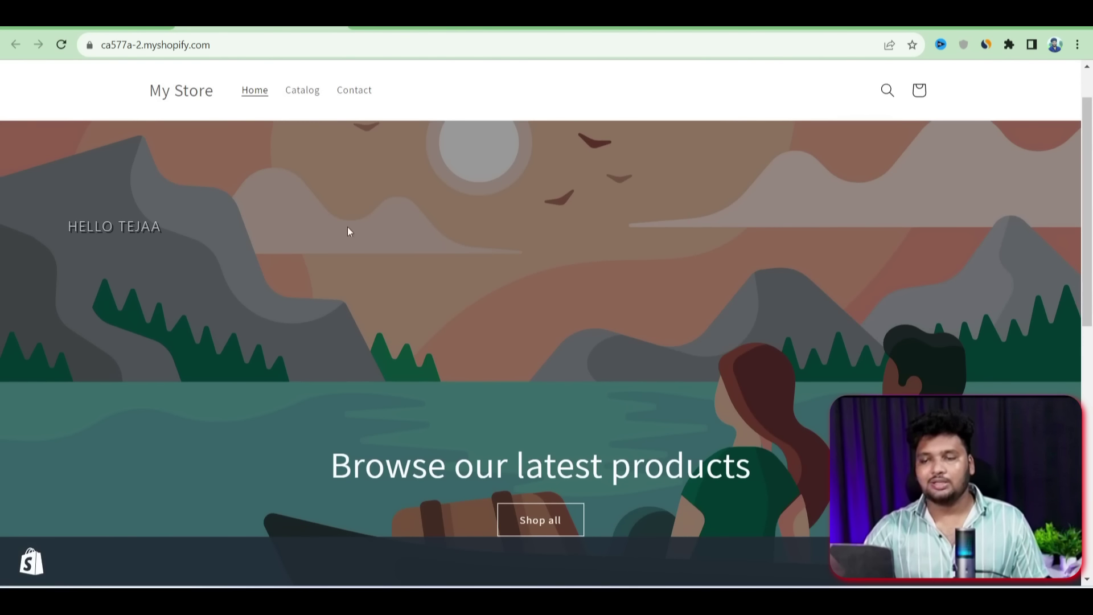
pyautogui.scroll(2, 387, 230)
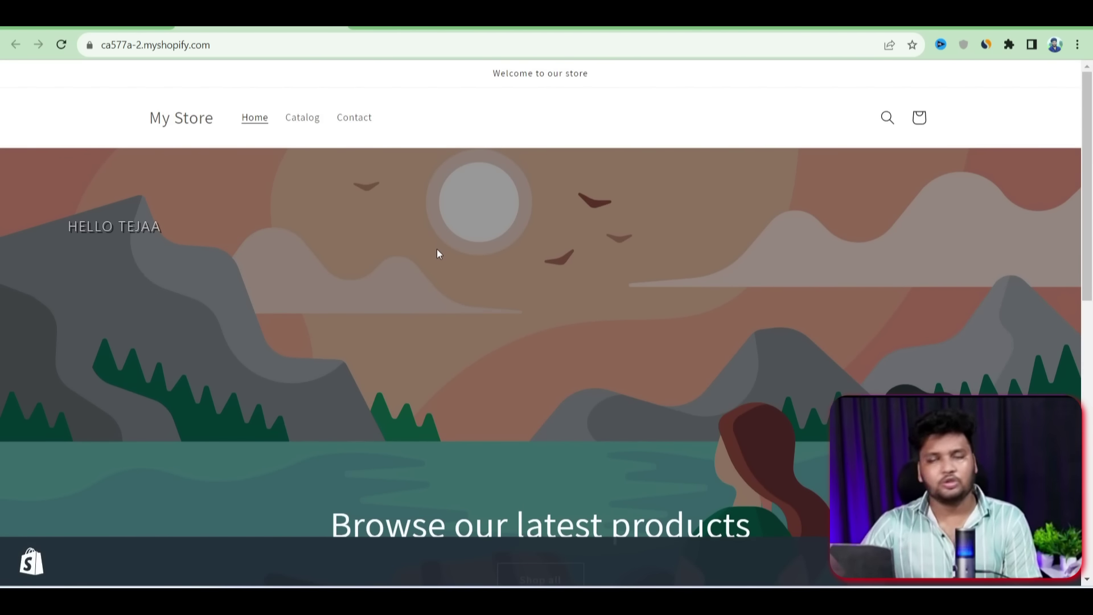
# Return to the store's Themes page and open the current Dawn theme for customization, checking its home page preview
pyautogui.hotkey('ctrl', 'Tab')
pyautogui.scroll(-1, 706, 402)
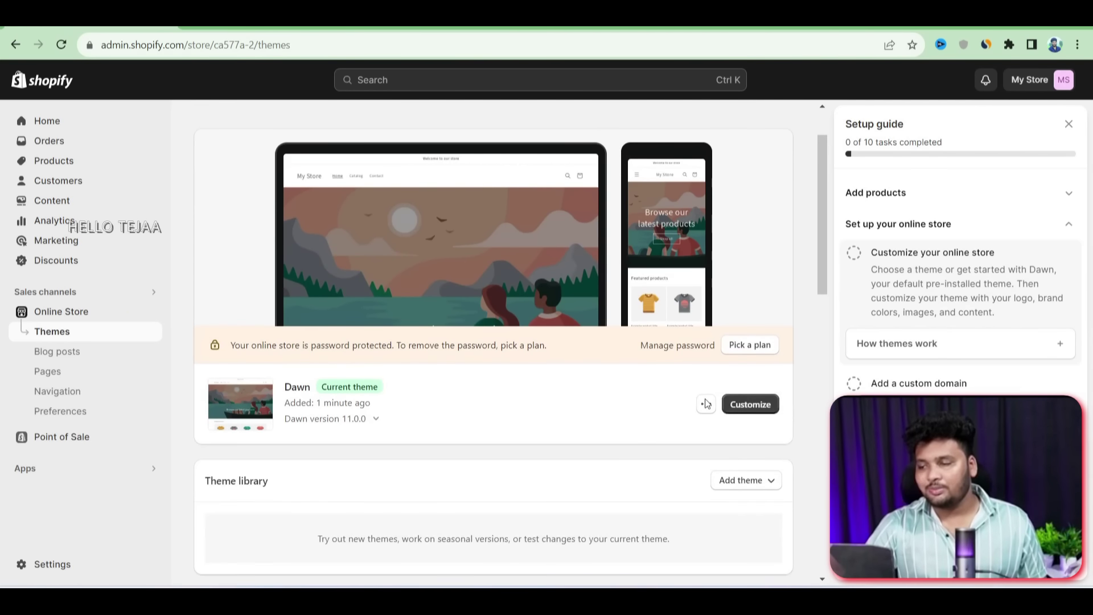
pyautogui.click(752, 405)
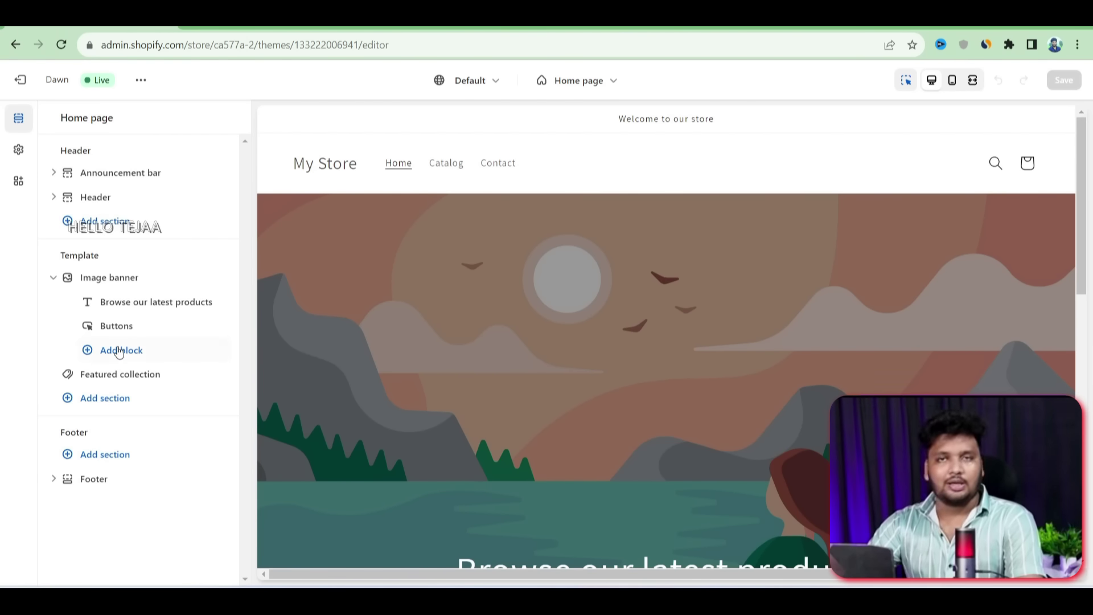
pyautogui.scroll(-10, 589, 360)
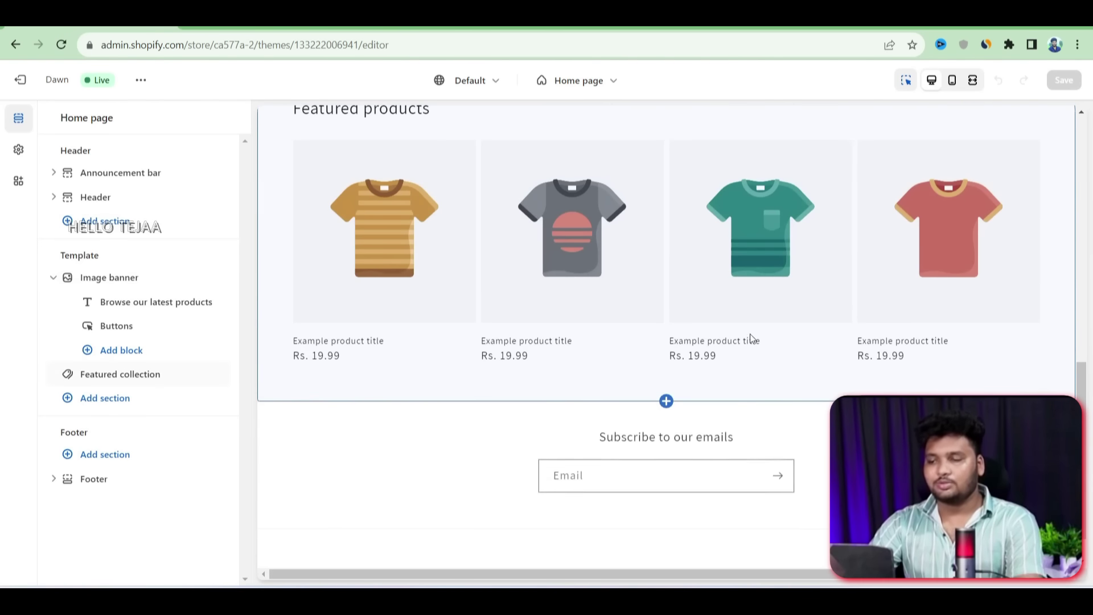
pyautogui.scroll(6, 752, 342)
pyautogui.scroll(5, 756, 387)
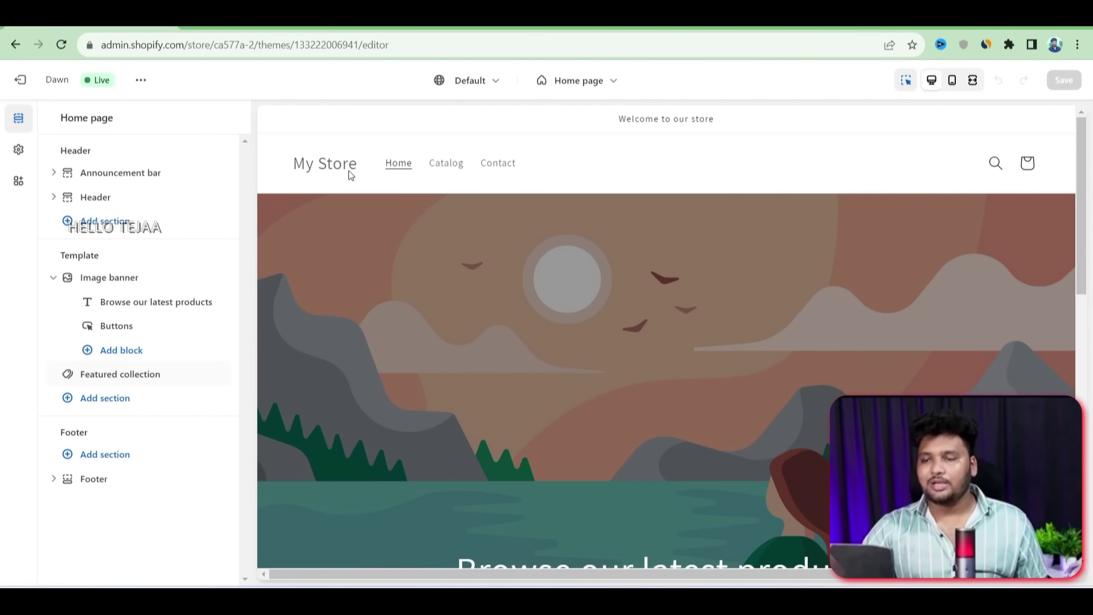
# Try the Top center and Middle center desktop logo positions for the Header section and return it to Middle left
pyautogui.click(585, 173)
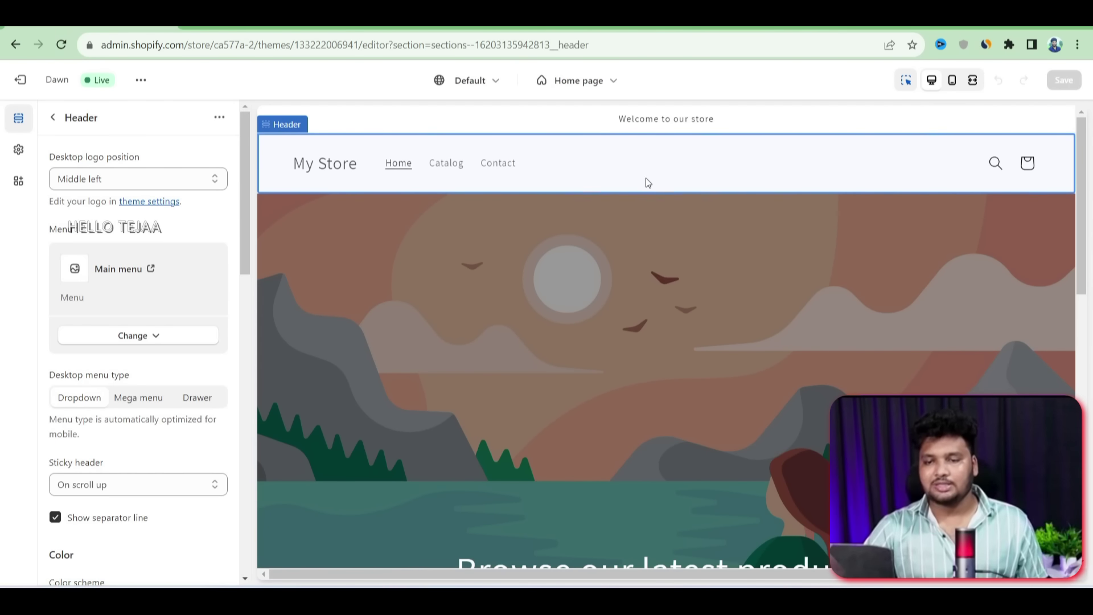
pyautogui.click(122, 177)
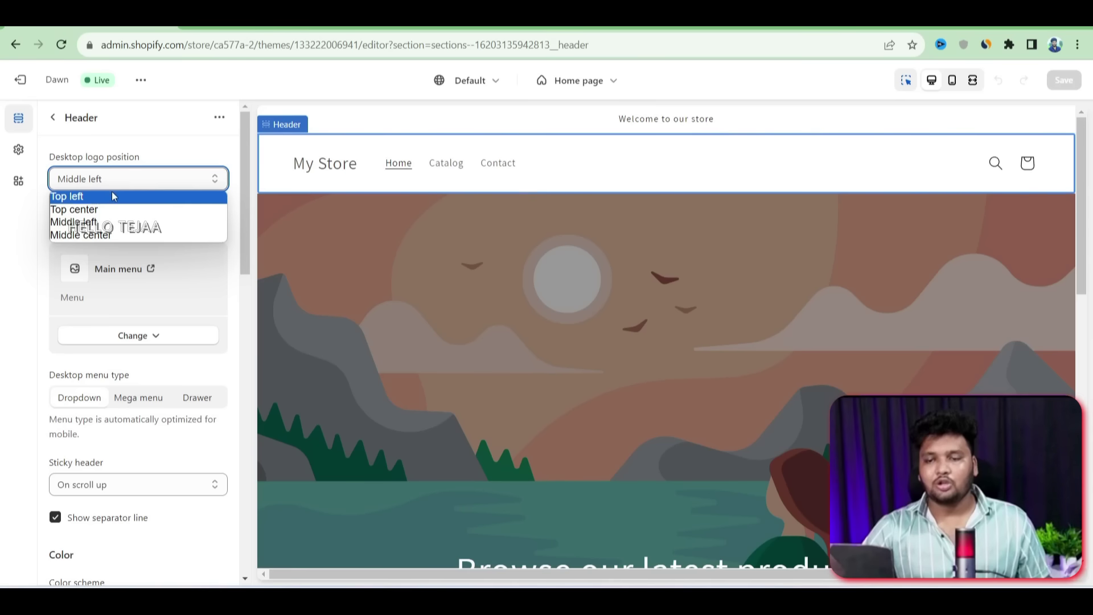
pyautogui.click(132, 223)
pyautogui.click(146, 180)
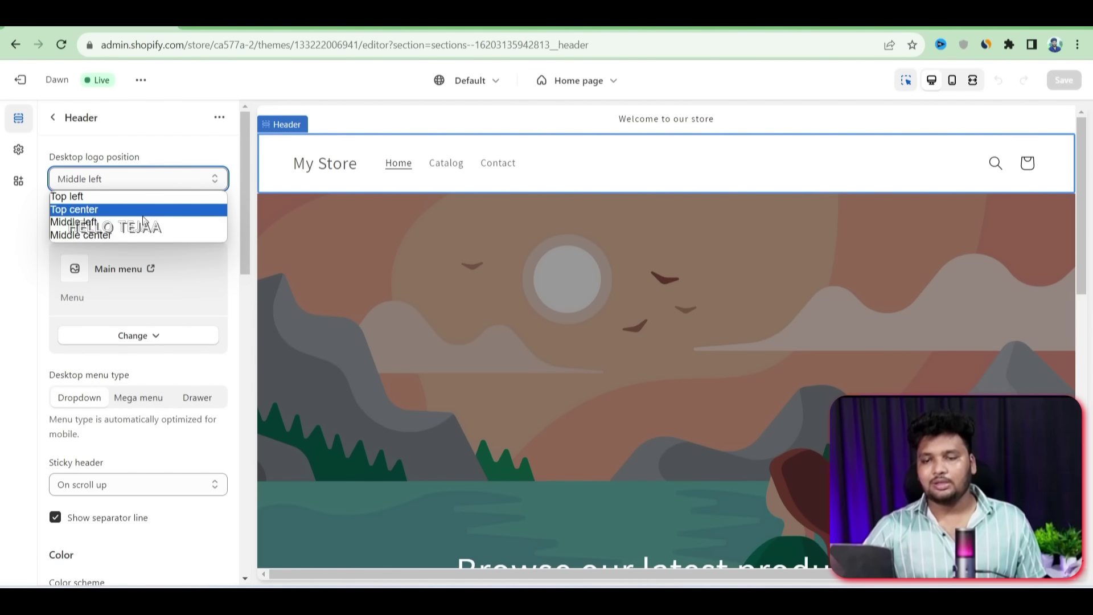
pyautogui.click(141, 210)
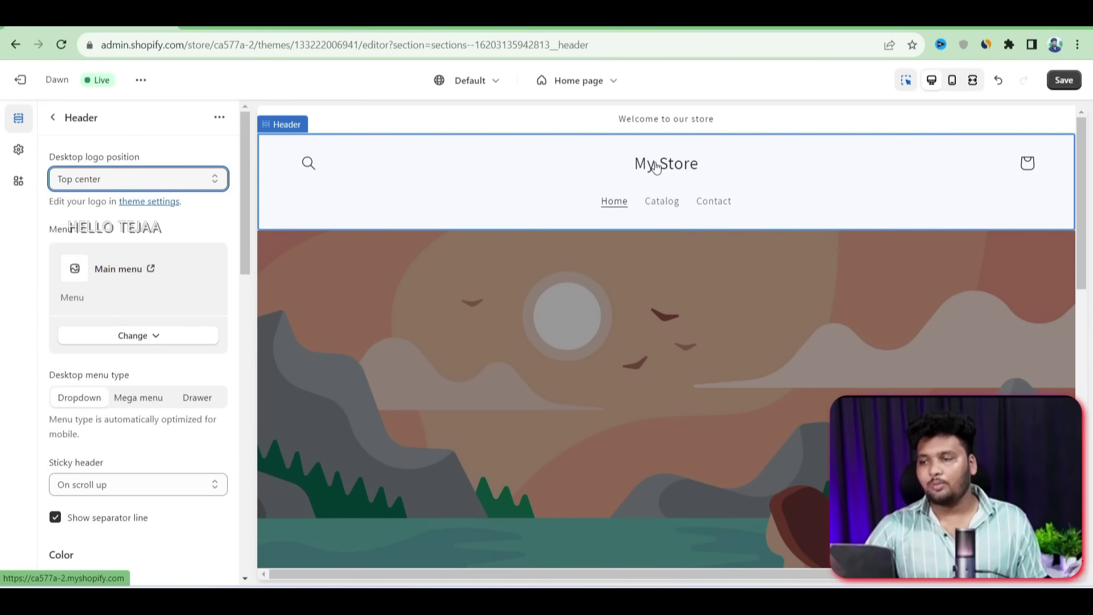
pyautogui.click(118, 177)
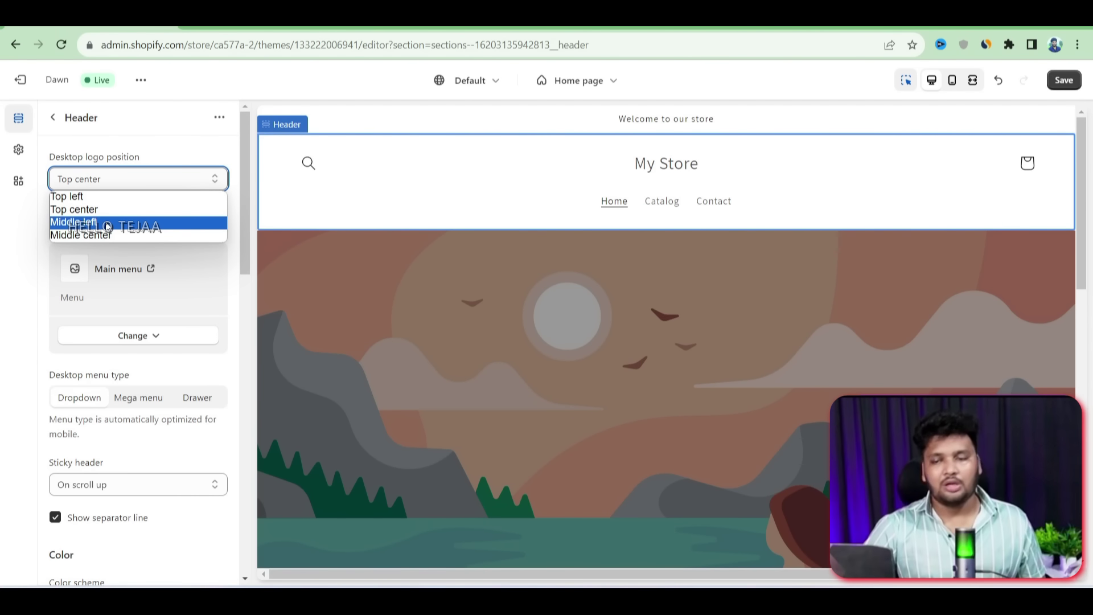
pyautogui.click(86, 234)
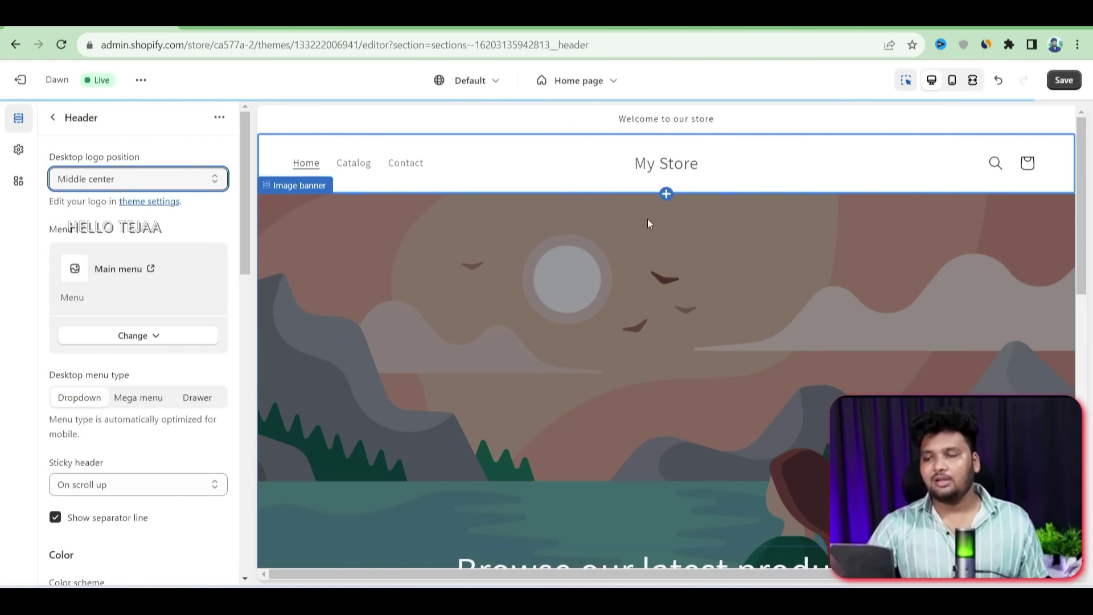
pyautogui.click(162, 182)
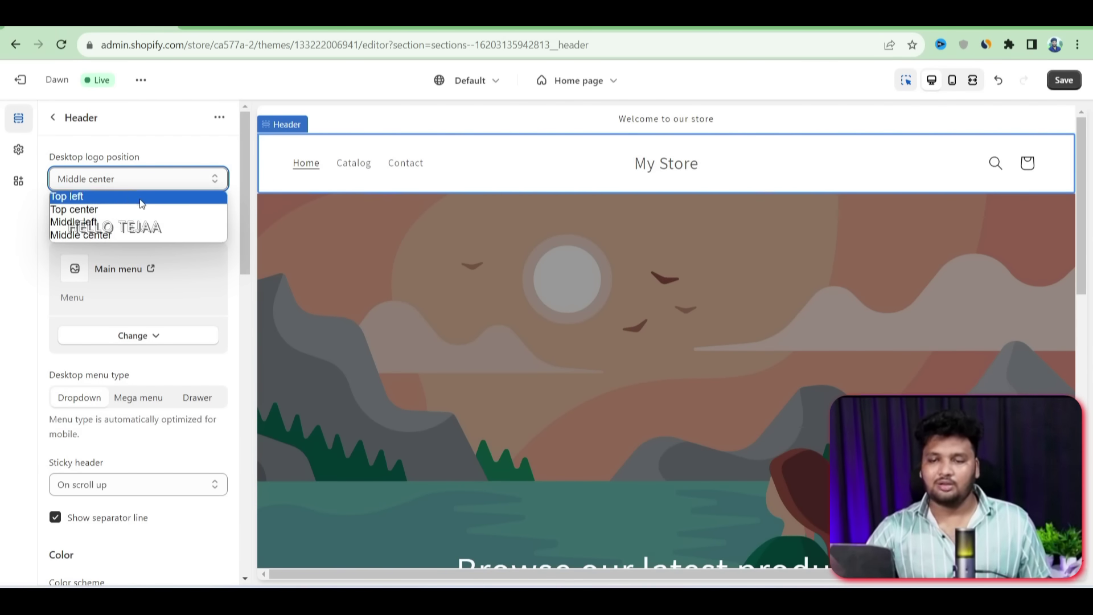
pyautogui.click(107, 224)
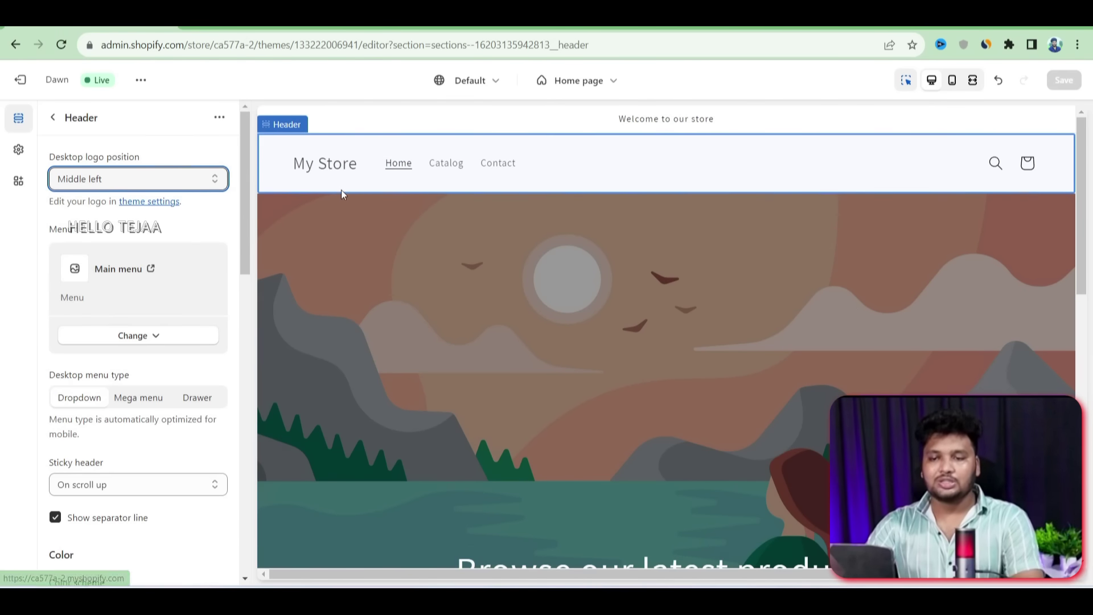
# Upload the PNG image 20230811_211538 as the logo in the theme settings and set the desktop logo width to 120 px
pyautogui.click(19, 151)
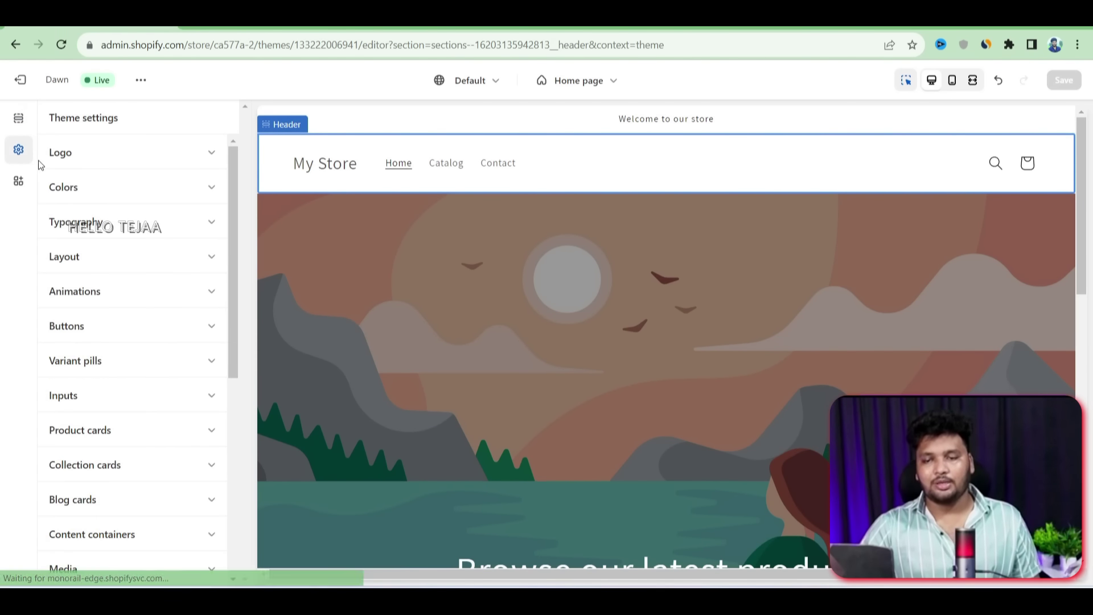
pyautogui.click(176, 151)
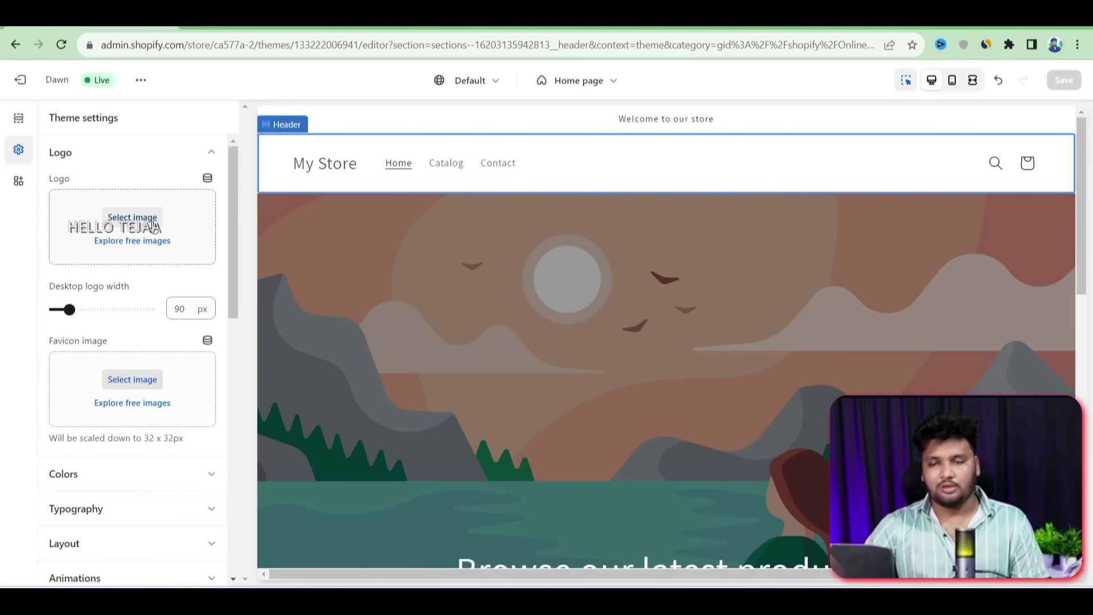
pyautogui.click(149, 224)
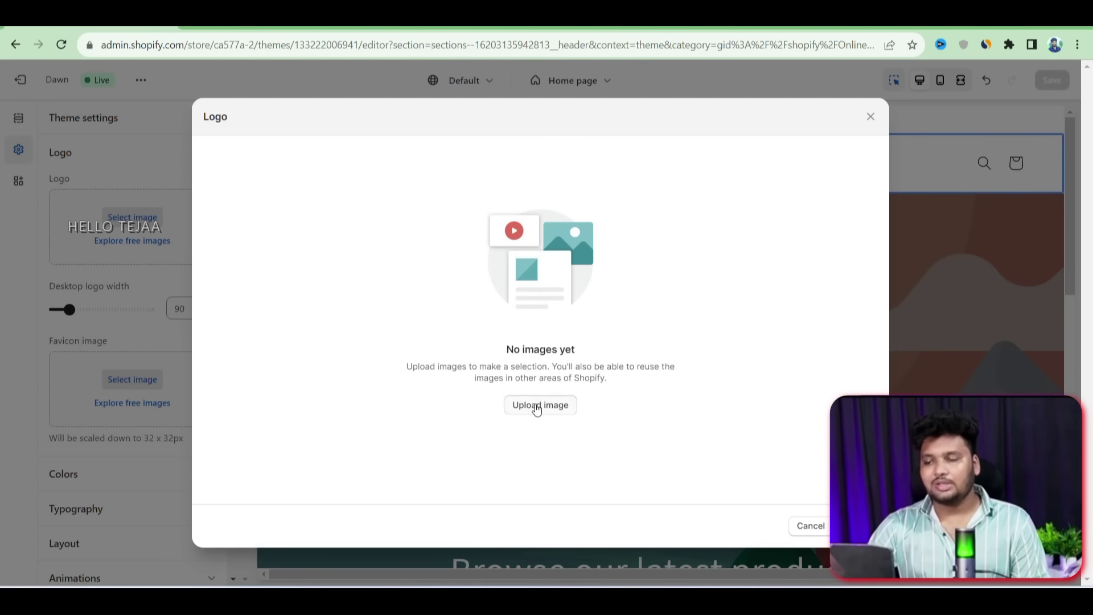
pyautogui.click(538, 405)
pyautogui.click(433, 323)
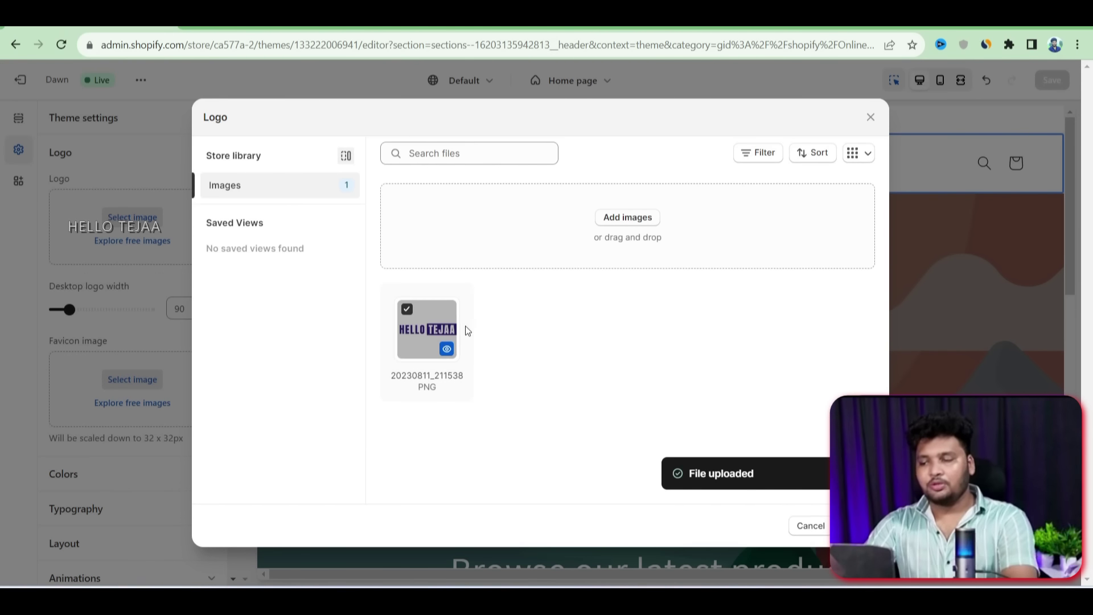
pyautogui.click(857, 526)
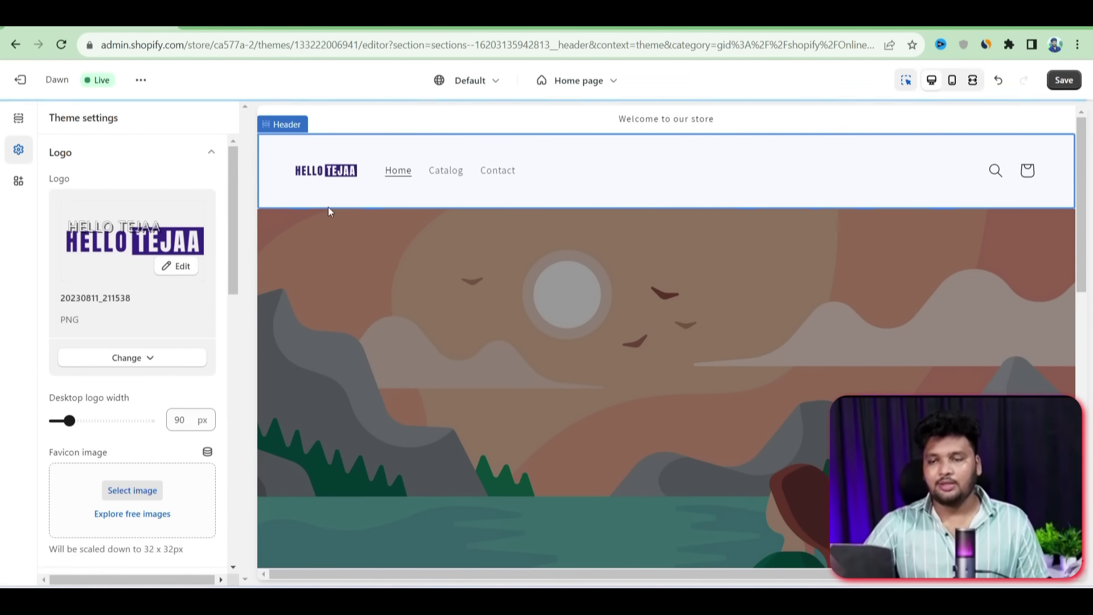
pyautogui.moveTo(70, 420); pyautogui.dragTo(80, 421)
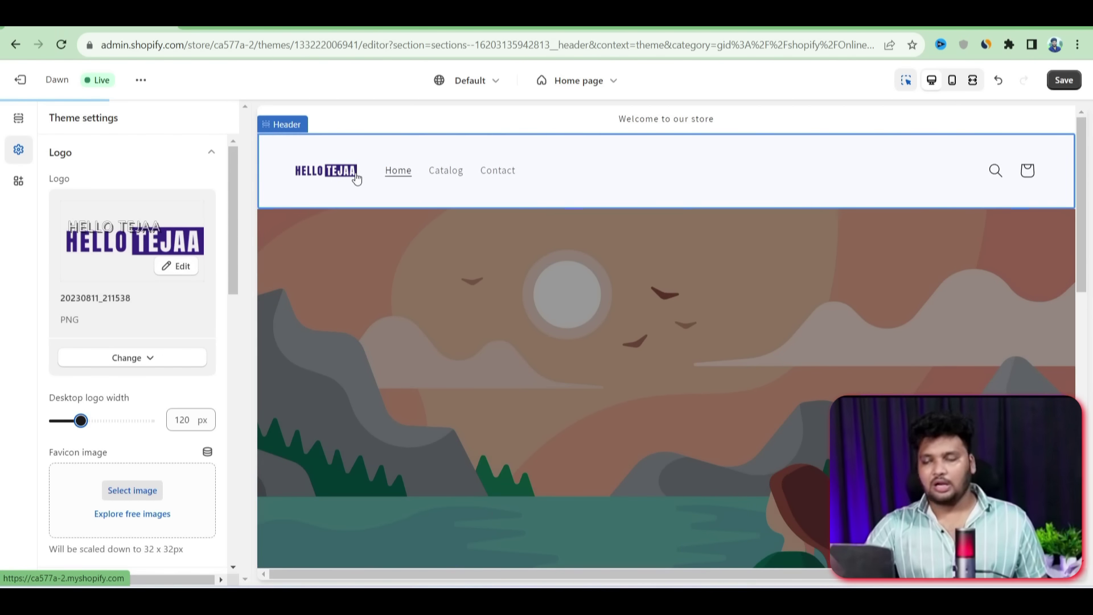
# Change the theme's body font to Poppins Regular in the typography settings
pyautogui.scroll(-2, 66, 388)
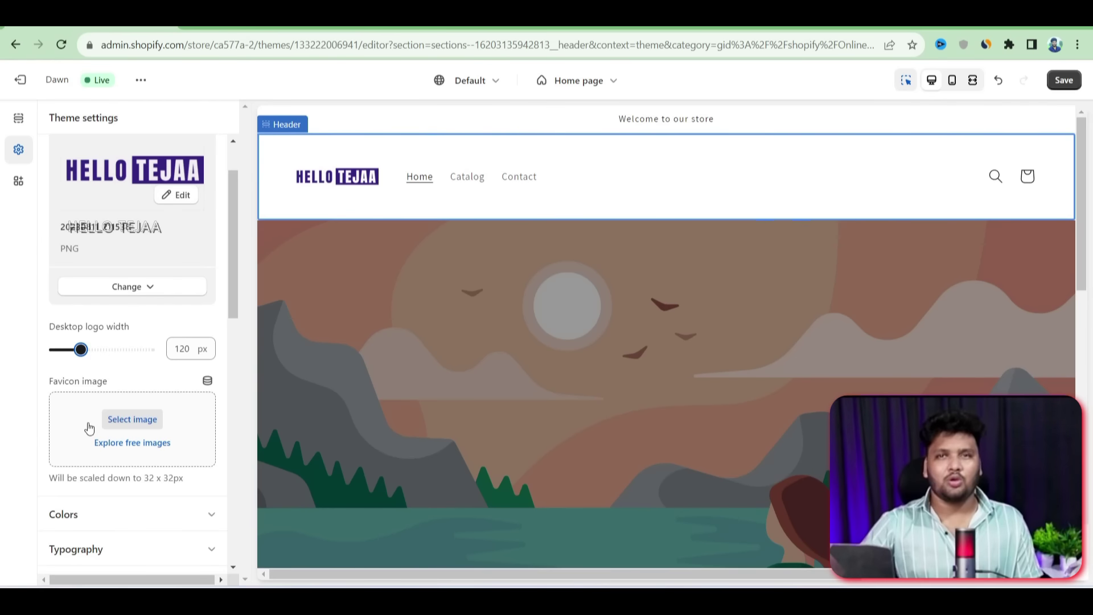
pyautogui.scroll(-3, 90, 428)
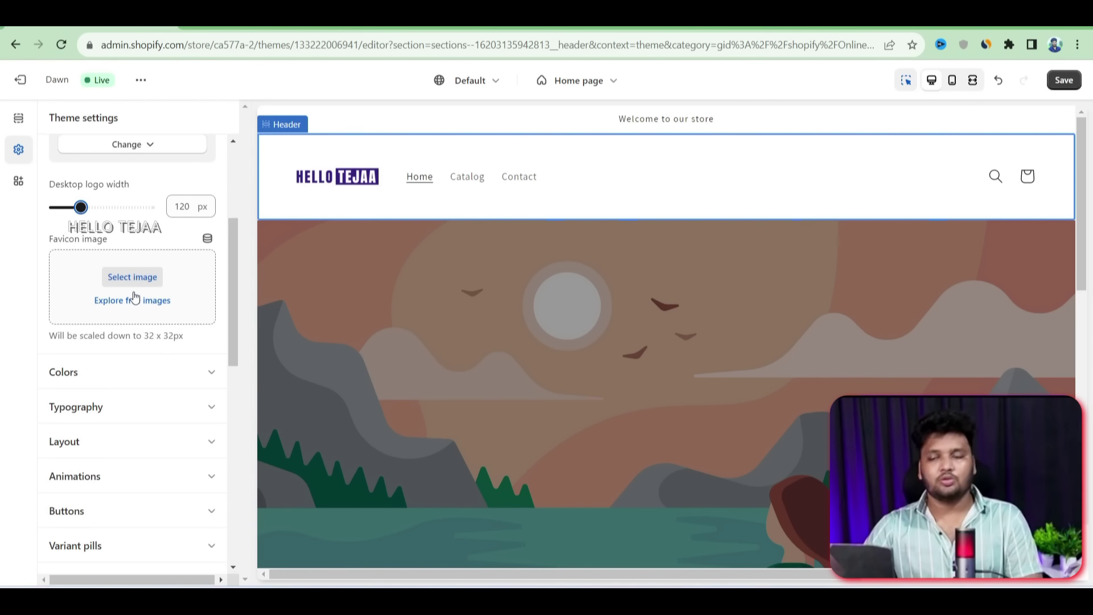
pyautogui.scroll(-4, 94, 329)
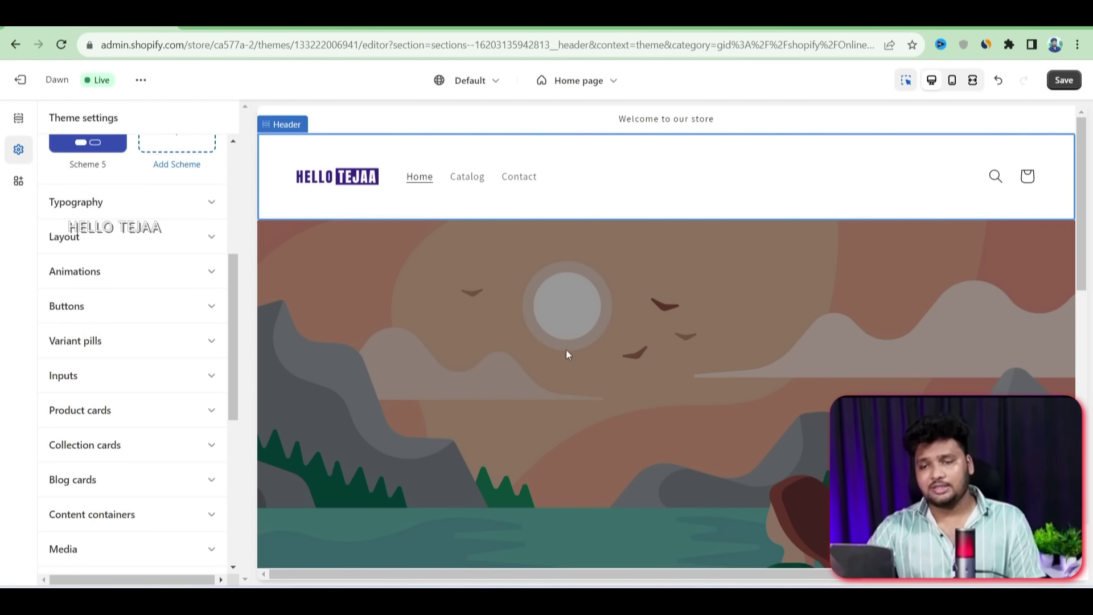
pyautogui.click(98, 203)
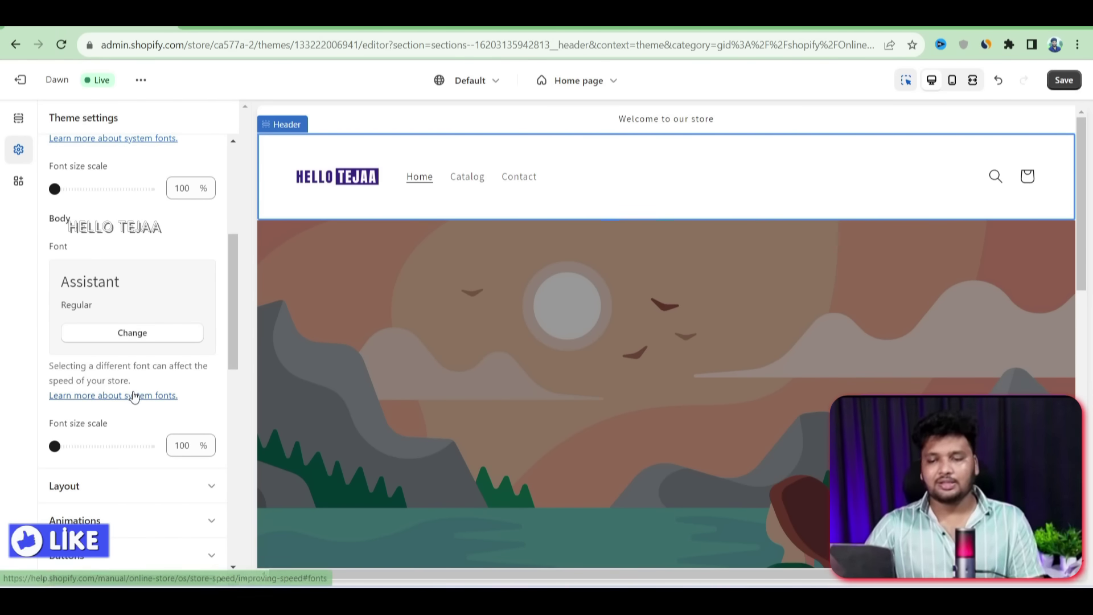
pyautogui.scroll(2, 128, 398)
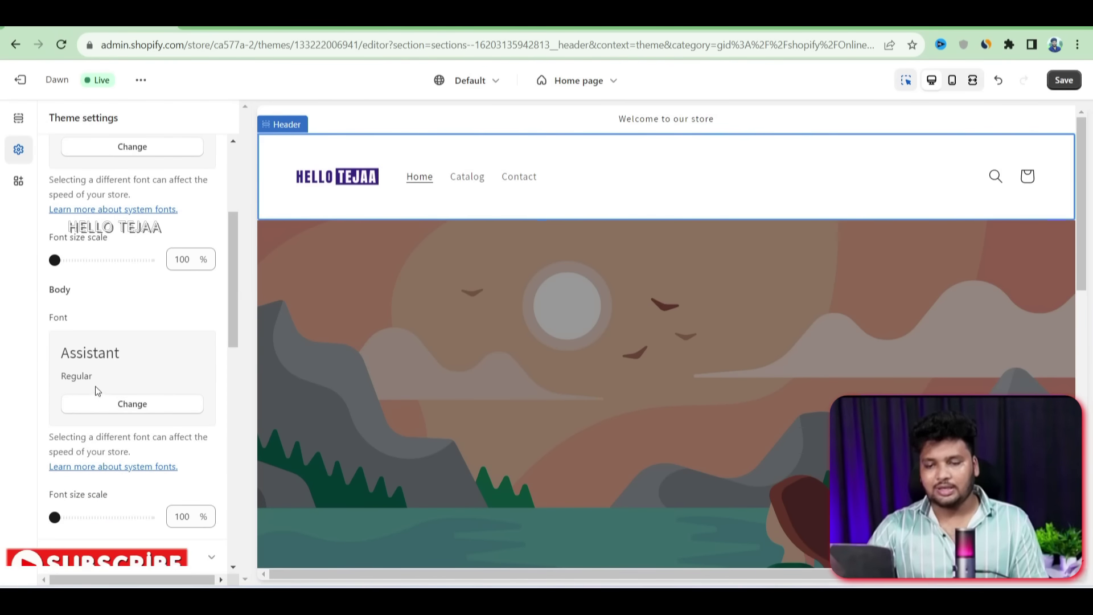
pyautogui.click(118, 404)
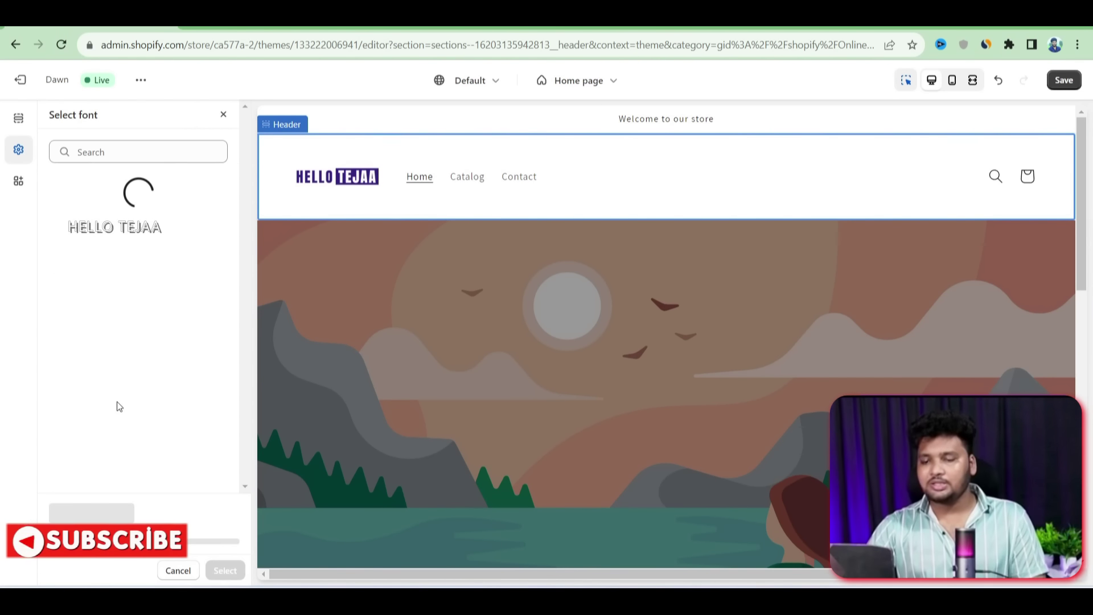
pyautogui.click(94, 152)
pyautogui.write('poppi')
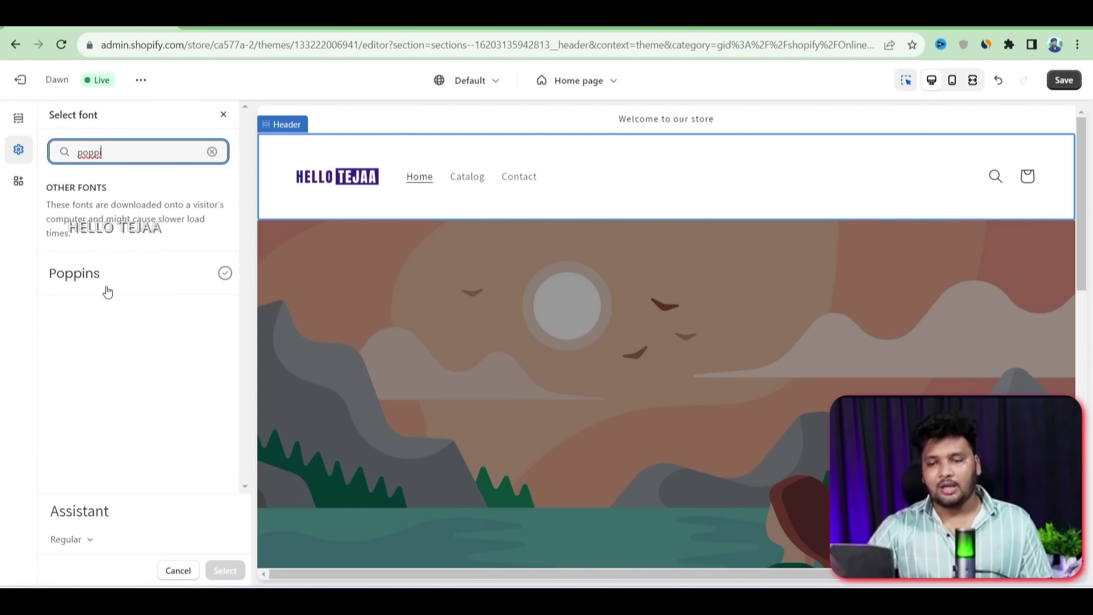
pyautogui.click(90, 285)
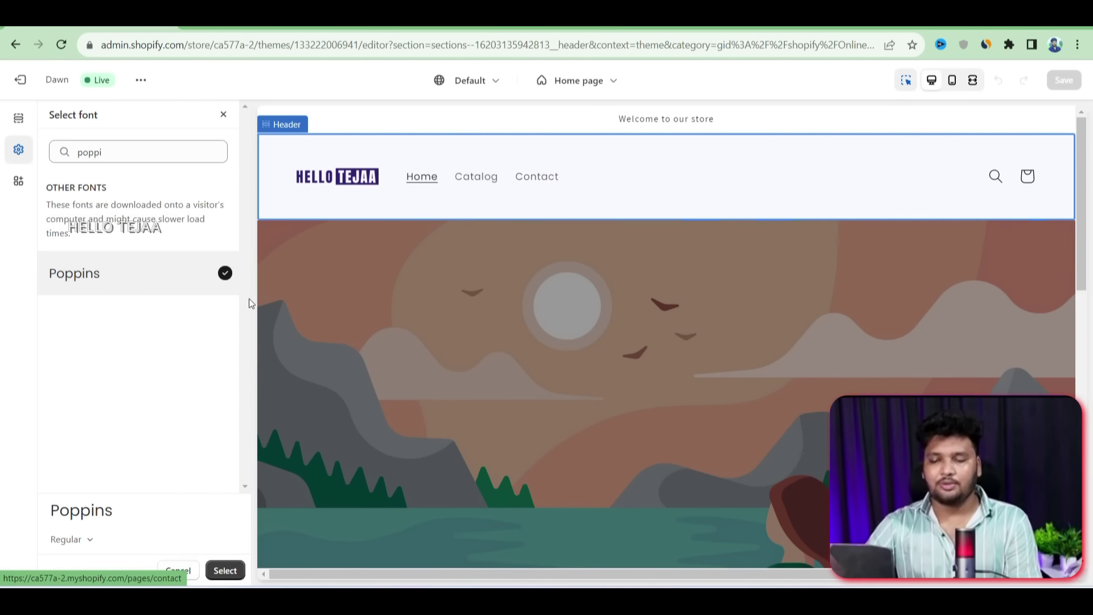
pyautogui.click(226, 570)
# Look through the remaining theme setting categories and expand the Layout settings
pyautogui.scroll(-6, 132, 381)
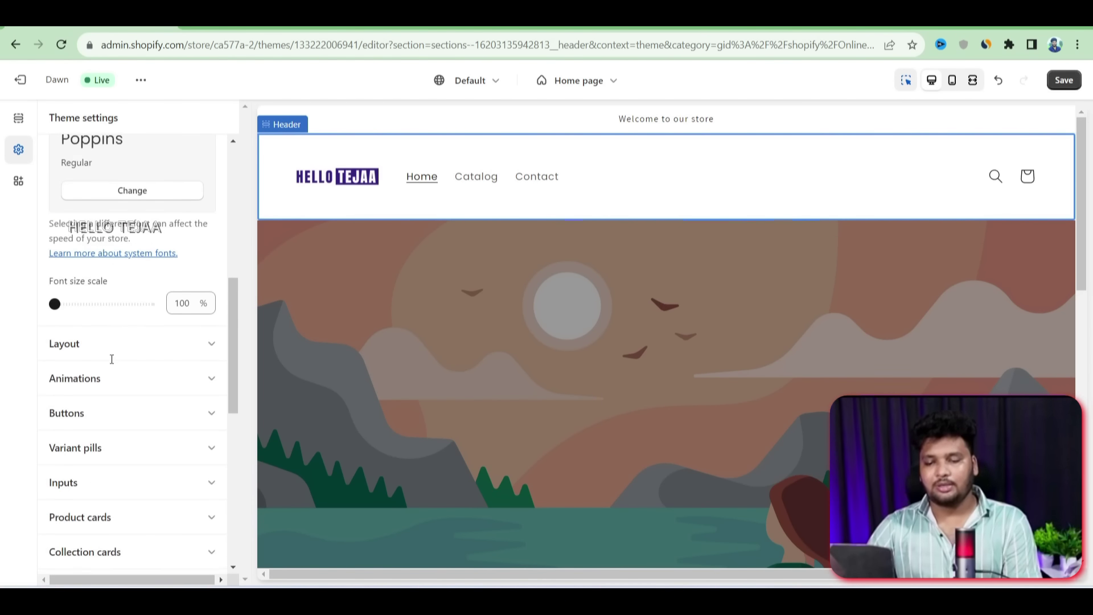
pyautogui.scroll(-4, 159, 309)
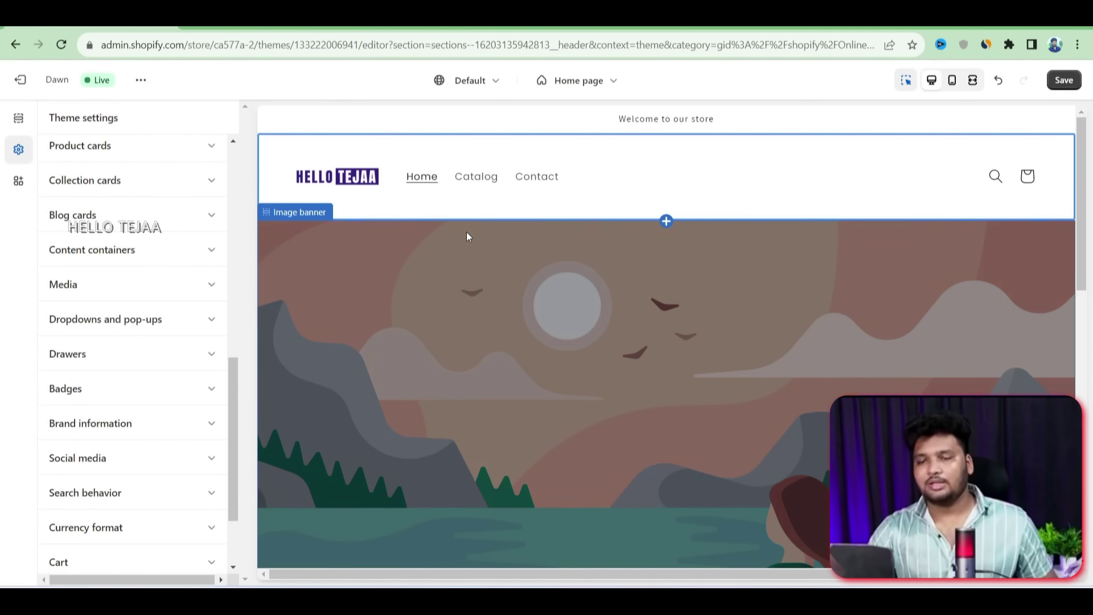
pyautogui.scroll(4, 91, 284)
pyautogui.scroll(5, 93, 280)
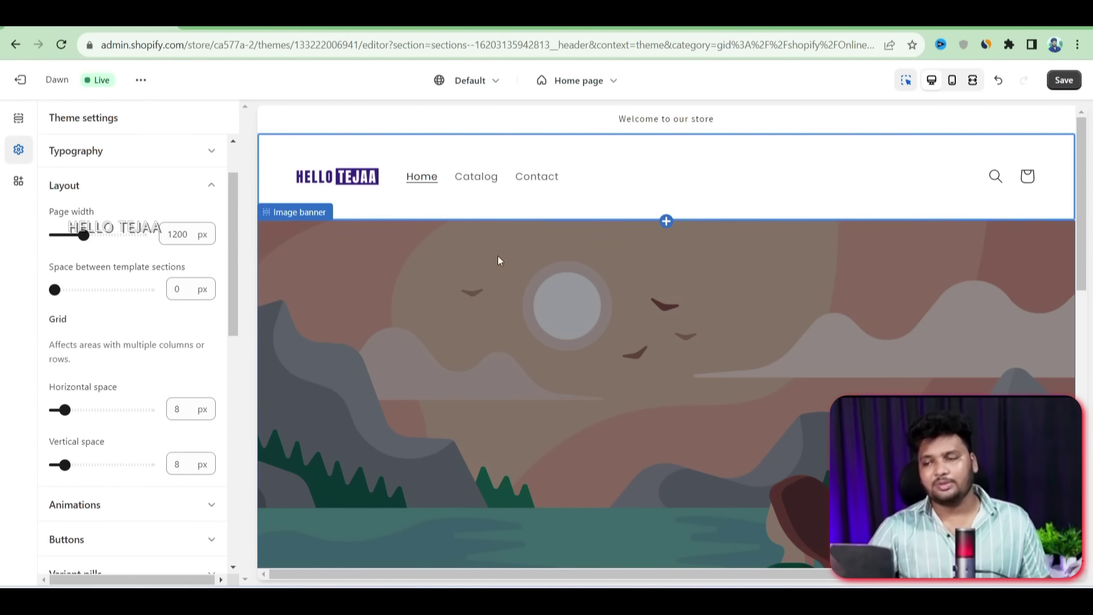
# Look through the Animations and Buttons theme settings and the sections of the home page preview
pyautogui.scroll(-5, 88, 398)
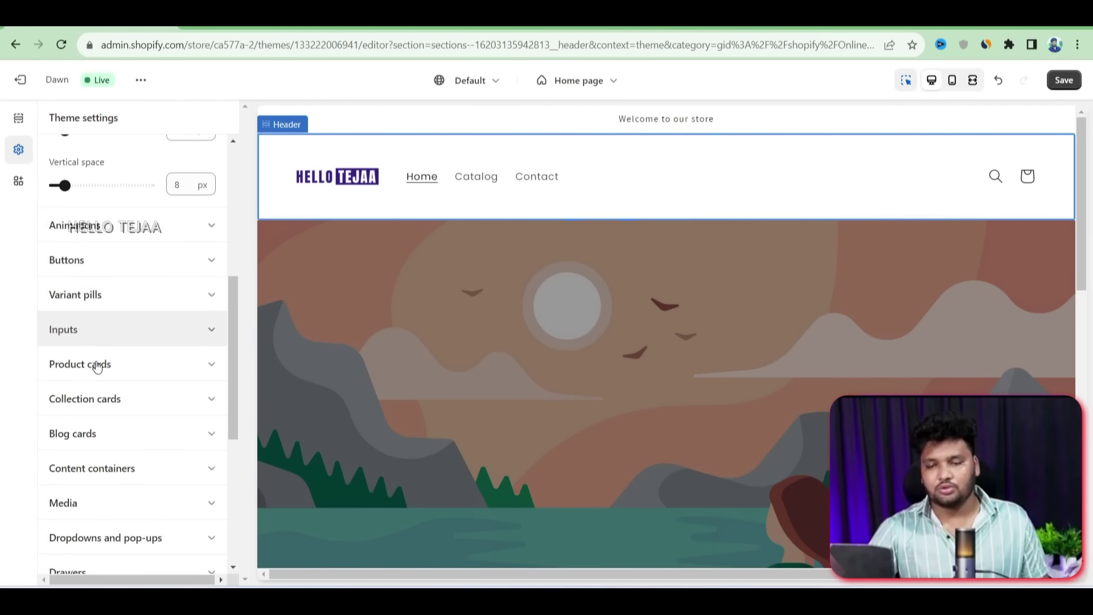
pyautogui.click(134, 212)
pyautogui.scroll(-7, 129, 286)
pyautogui.scroll(6, 121, 293)
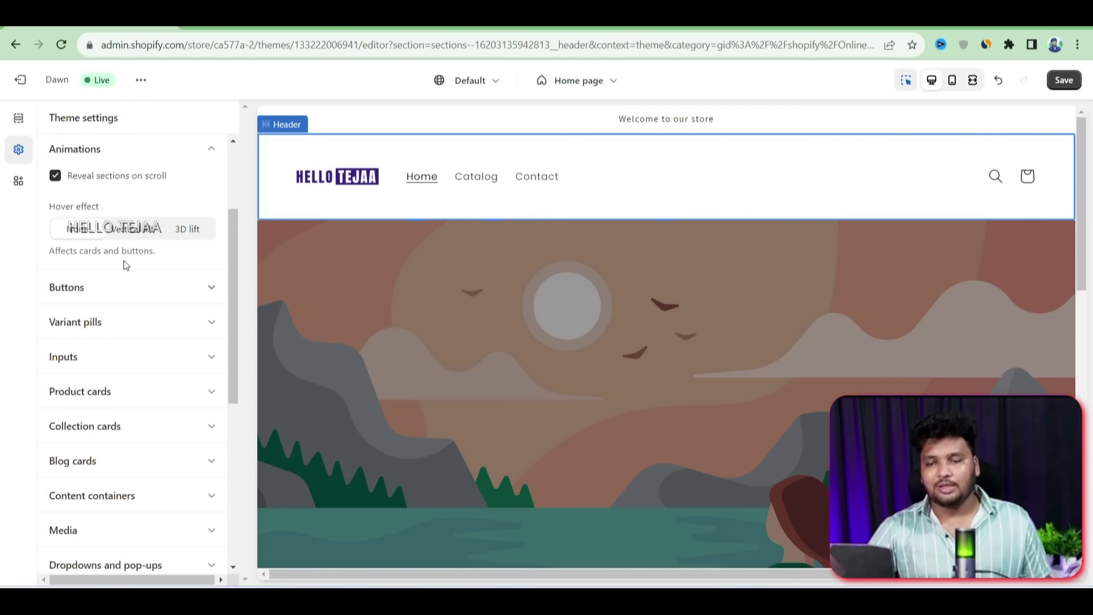
pyautogui.click(114, 286)
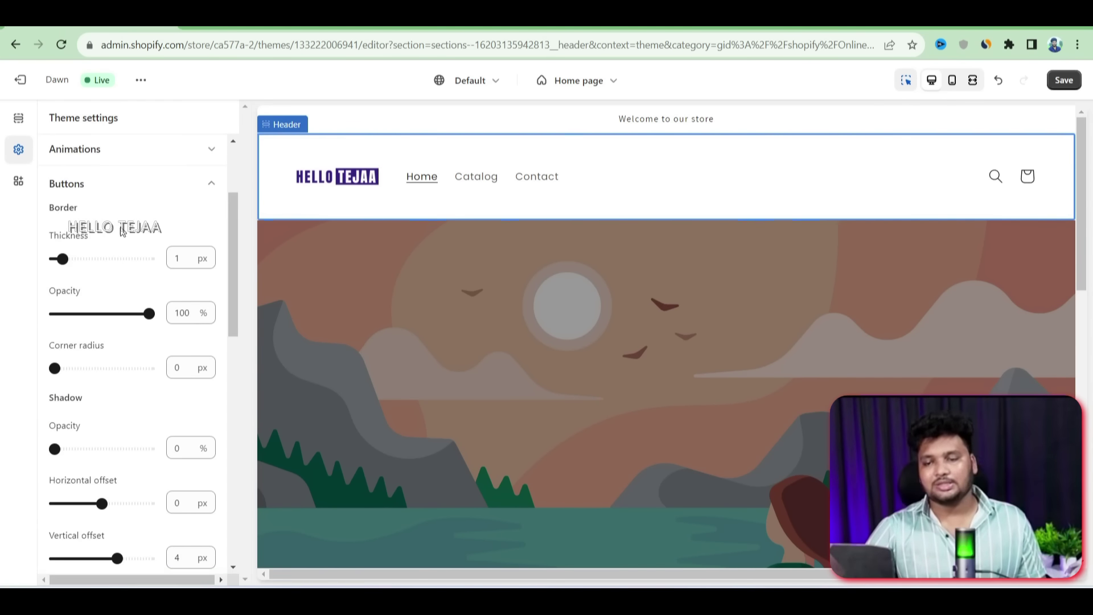
pyautogui.scroll(-3, 550, 327)
pyautogui.scroll(-8, 549, 327)
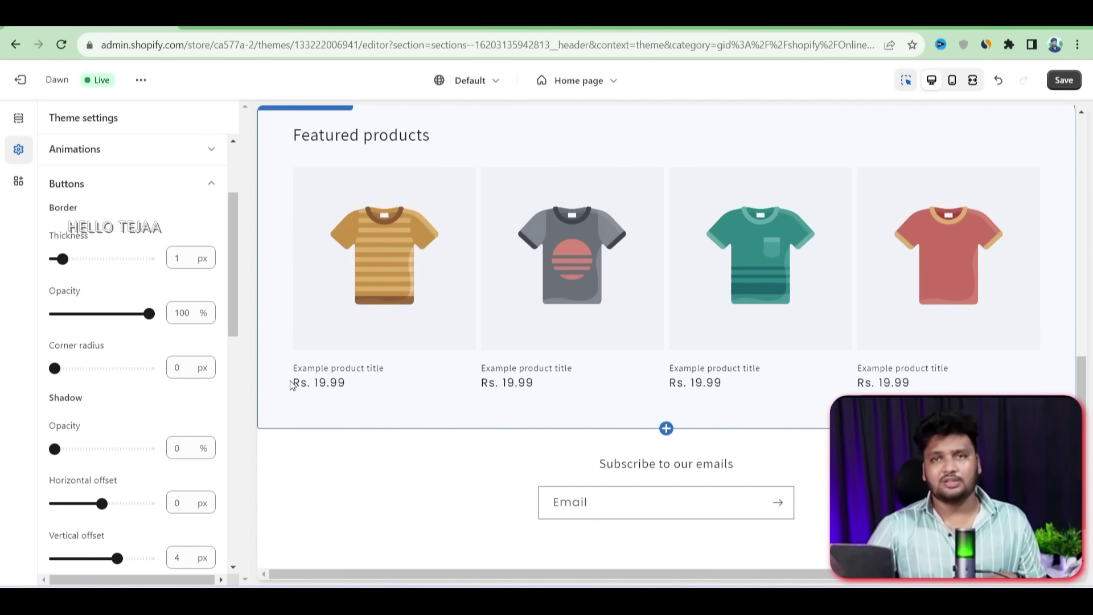
pyautogui.scroll(-2, 288, 383)
pyautogui.scroll(-6, 85, 355)
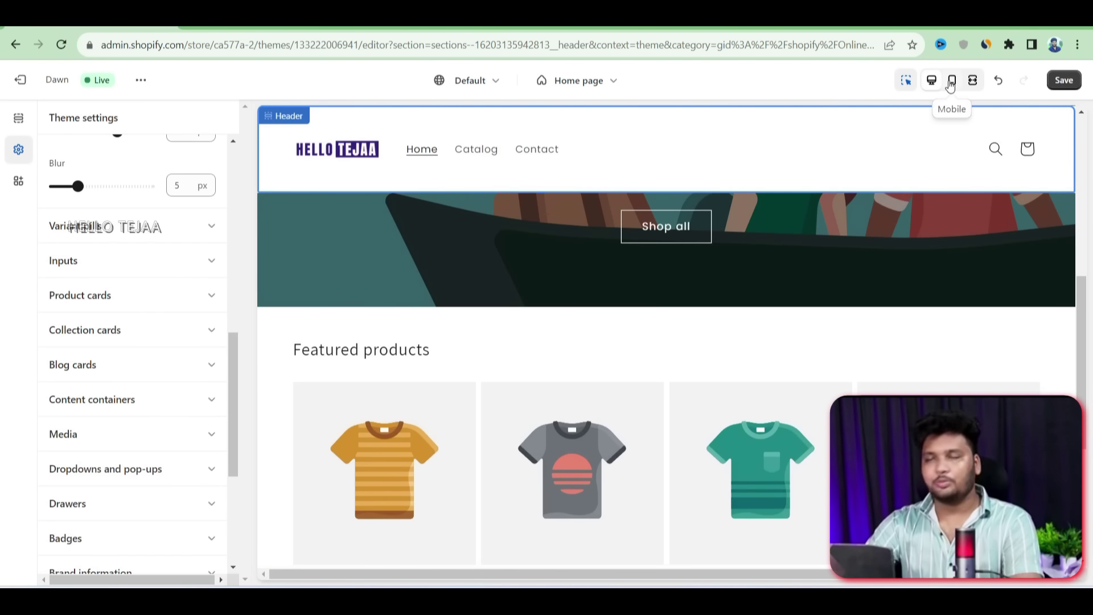
# Preview the home page and its navigation menu in the mobile layout, and return to the desktop layout
pyautogui.click(950, 83)
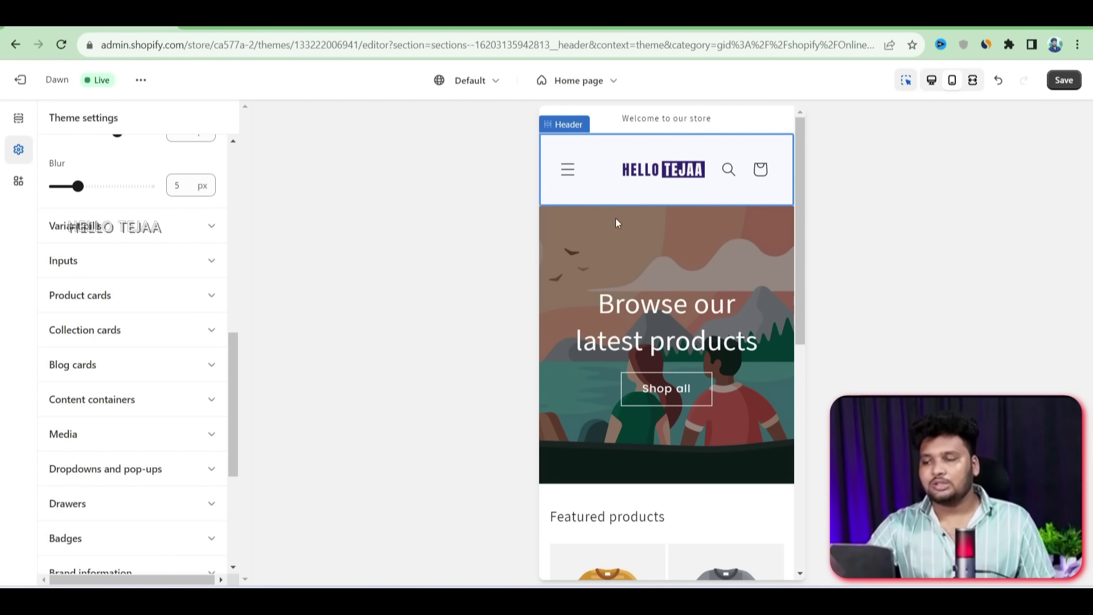
pyautogui.scroll(-4, 666, 364)
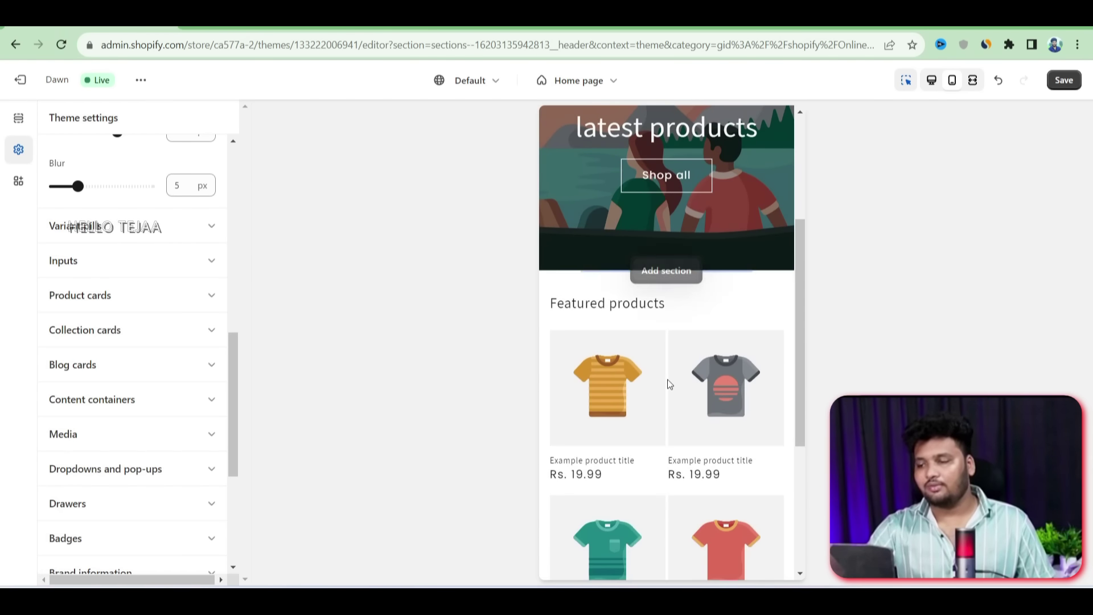
pyautogui.scroll(-5, 682, 320)
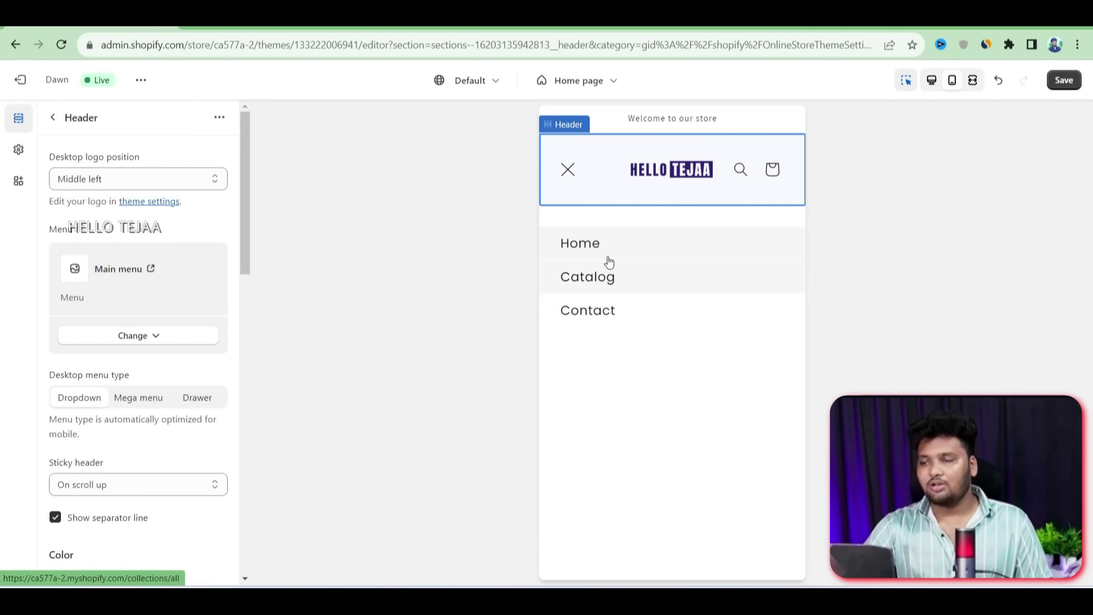
pyautogui.click(567, 169)
pyautogui.click(932, 81)
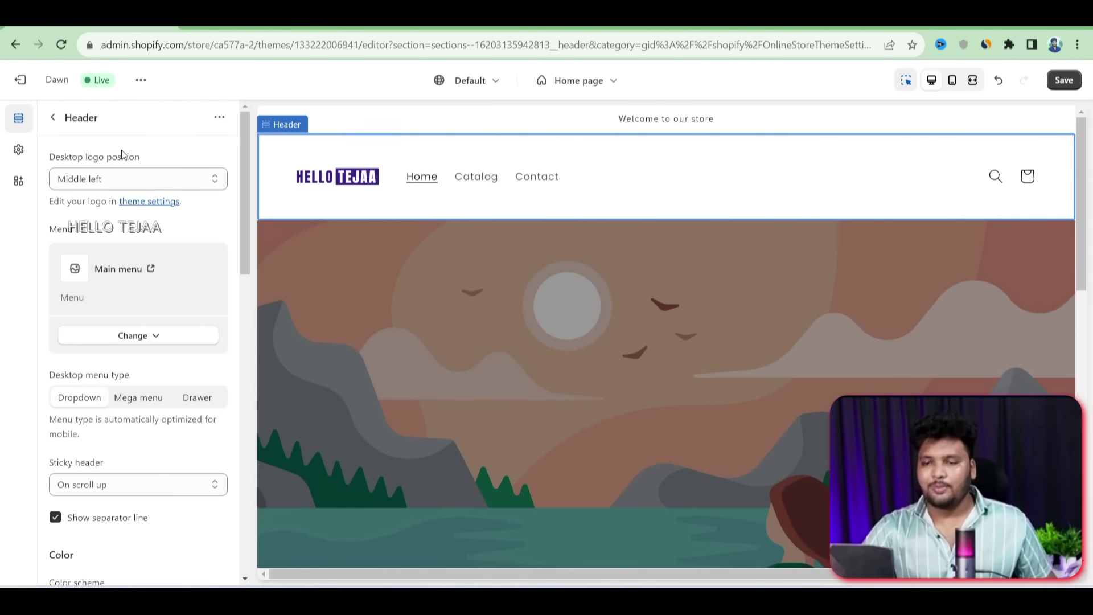
# Upload the JPG image IMG_1045 from the Telegram Desktop folder as the first image of the Image banner section
pyautogui.scroll(-3, 626, 330)
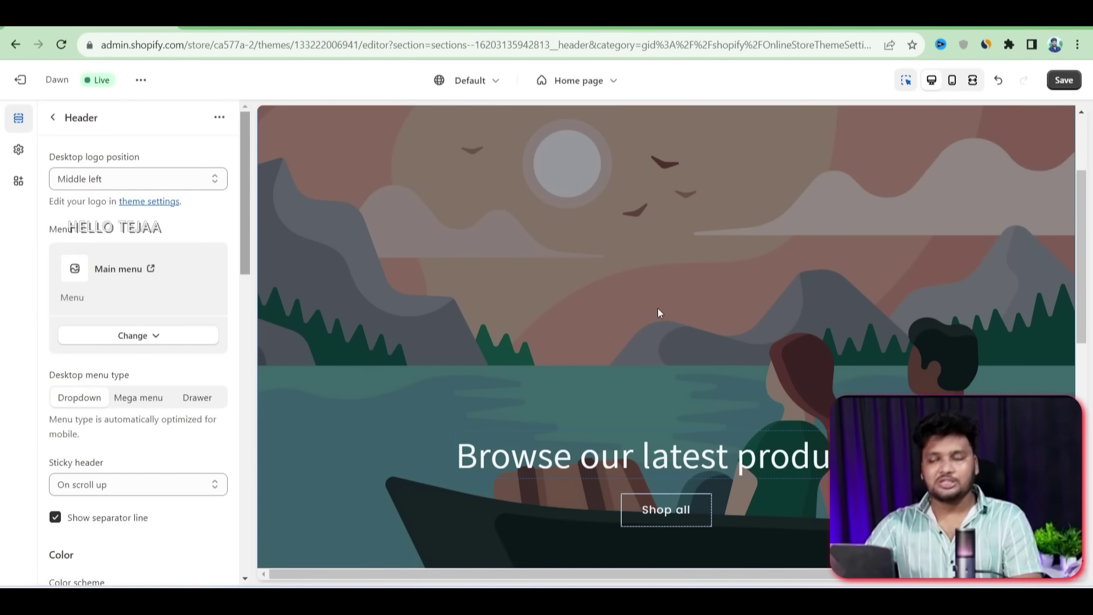
pyautogui.click(675, 310)
pyautogui.scroll(-3, 697, 315)
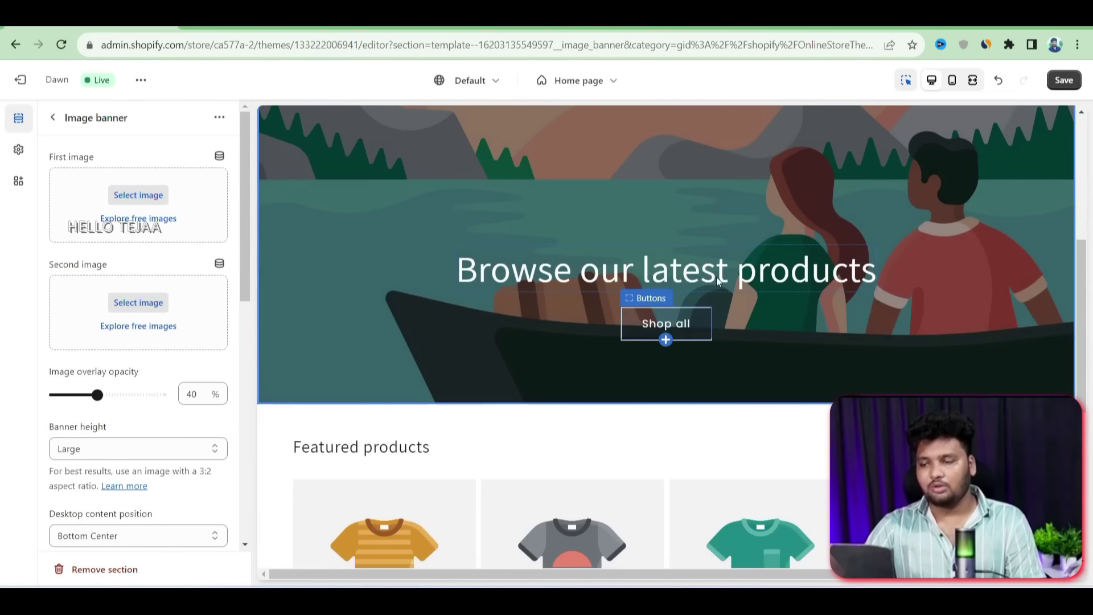
pyautogui.click(135, 195)
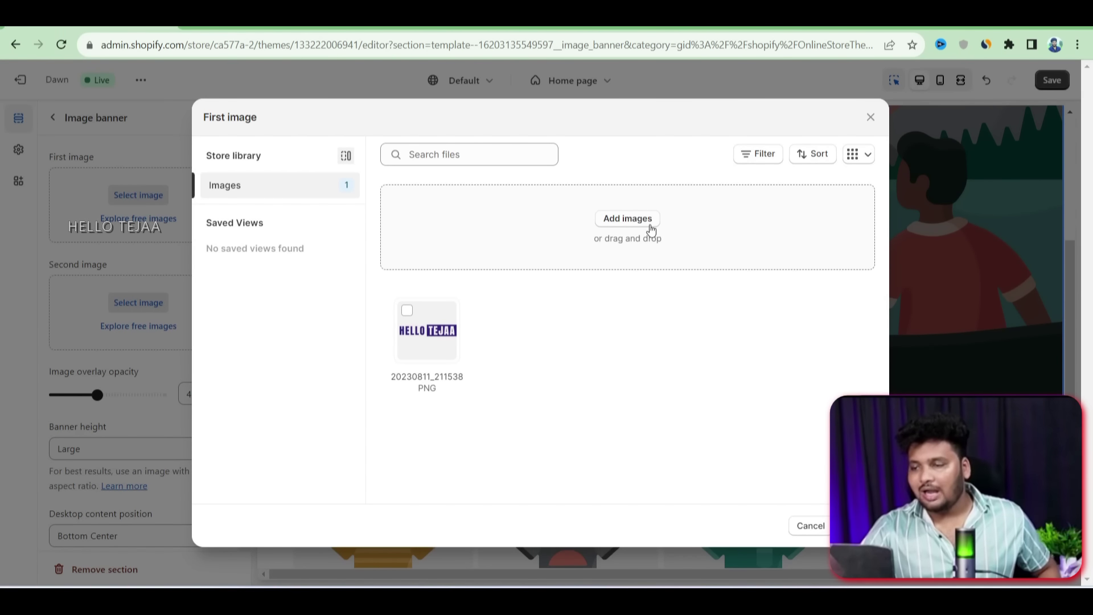
pyautogui.click(627, 218)
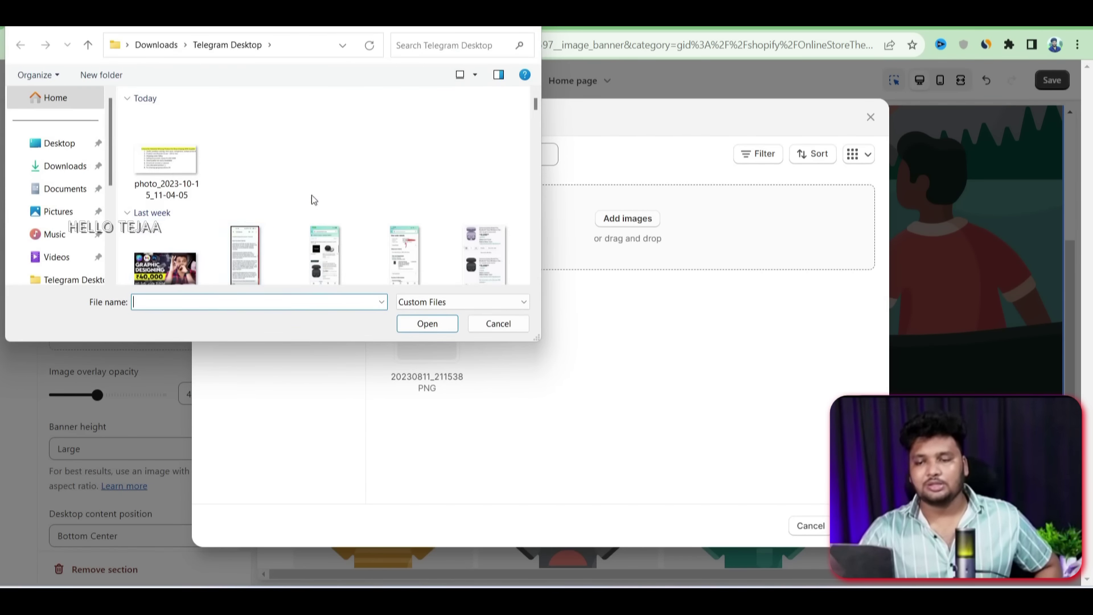
pyautogui.scroll(-5, 280, 206)
pyautogui.scroll(-3, 368, 213)
pyautogui.scroll(3, 361, 220)
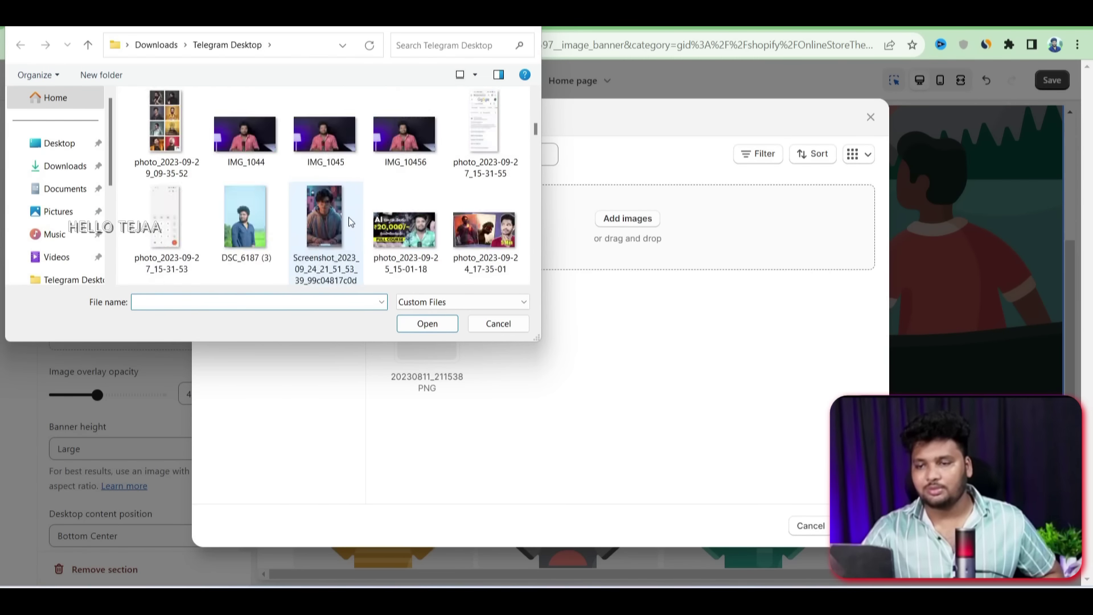
pyautogui.click(245, 228)
pyautogui.click(324, 230)
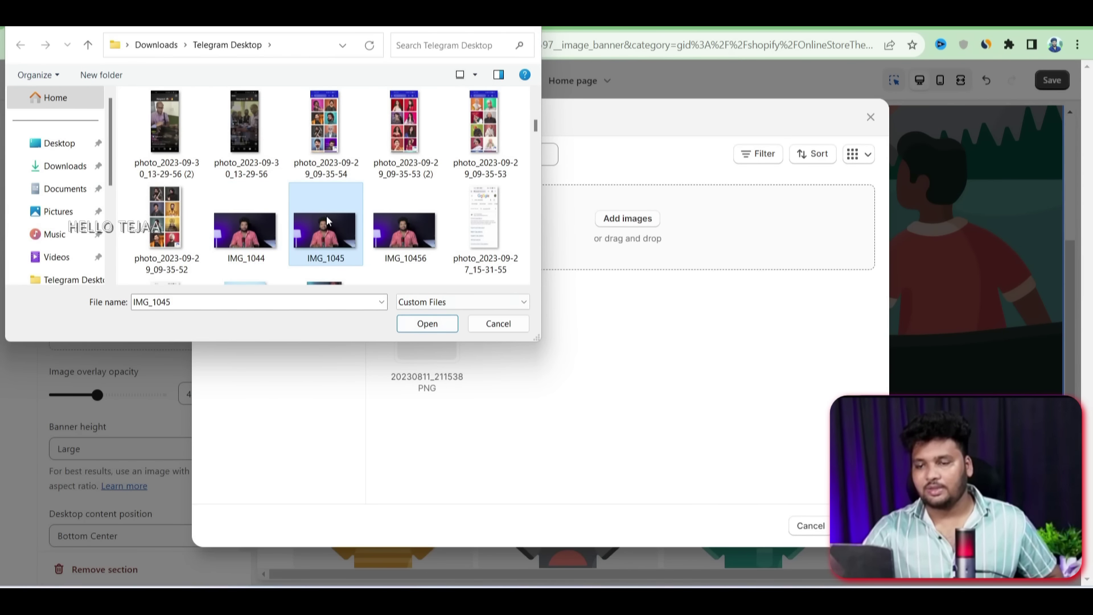
pyautogui.click(427, 323)
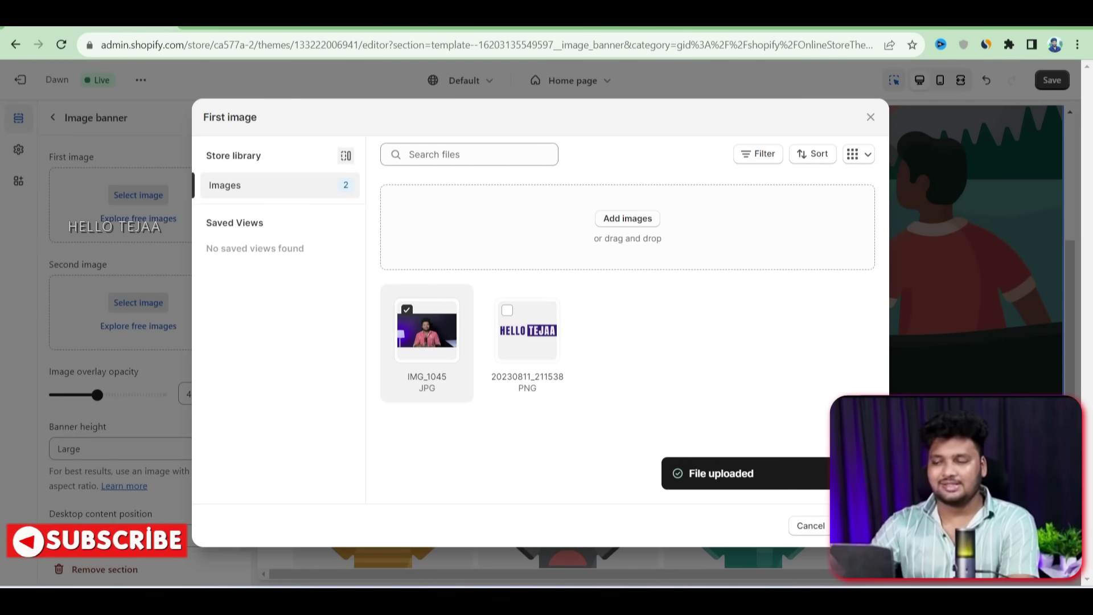
pyautogui.press('Escape')
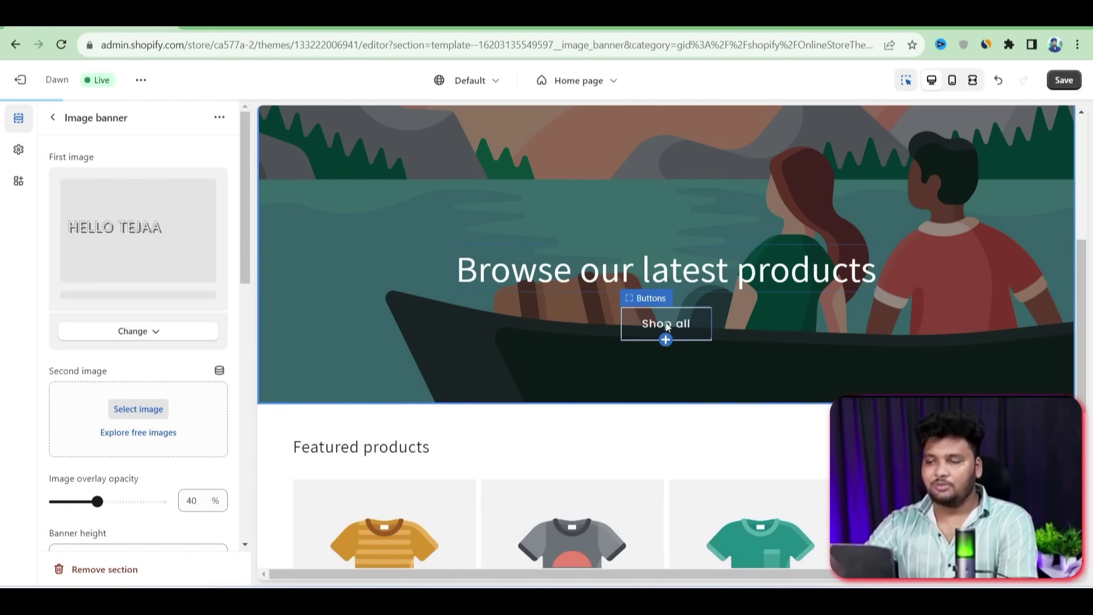
# Review the banner in the preview and open the settings of its "Browse our latest products" heading
pyautogui.scroll(-3, 631, 334)
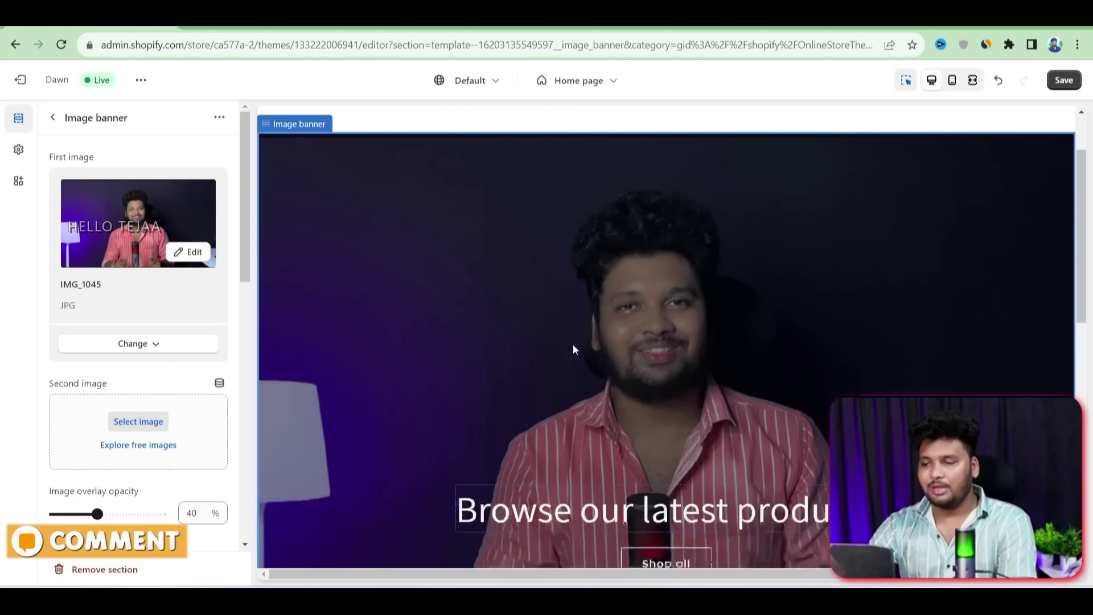
pyautogui.scroll(-2, 672, 322)
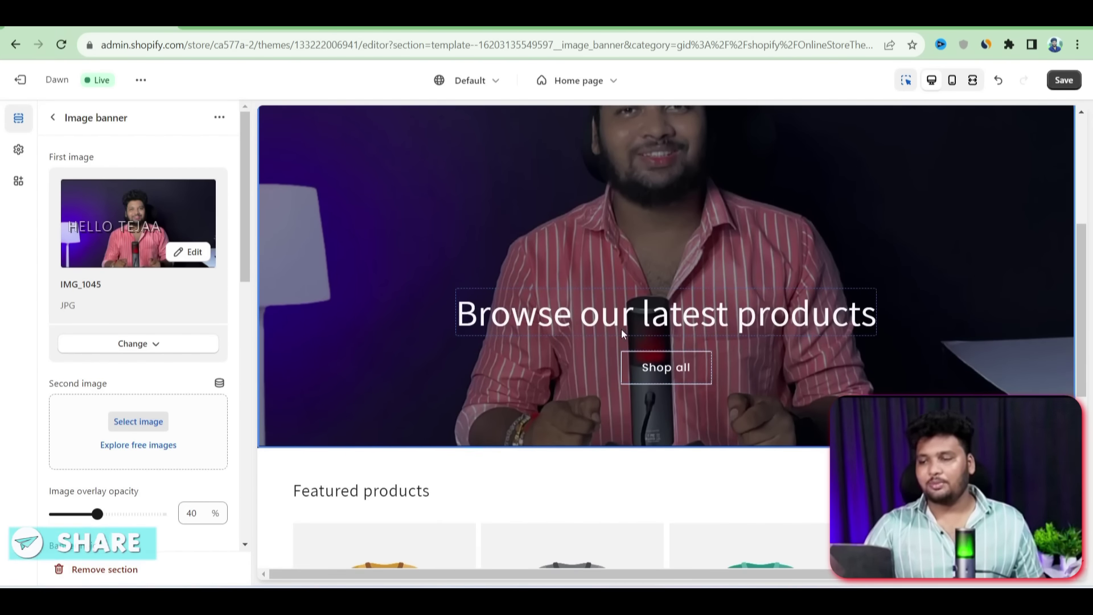
pyautogui.click(609, 318)
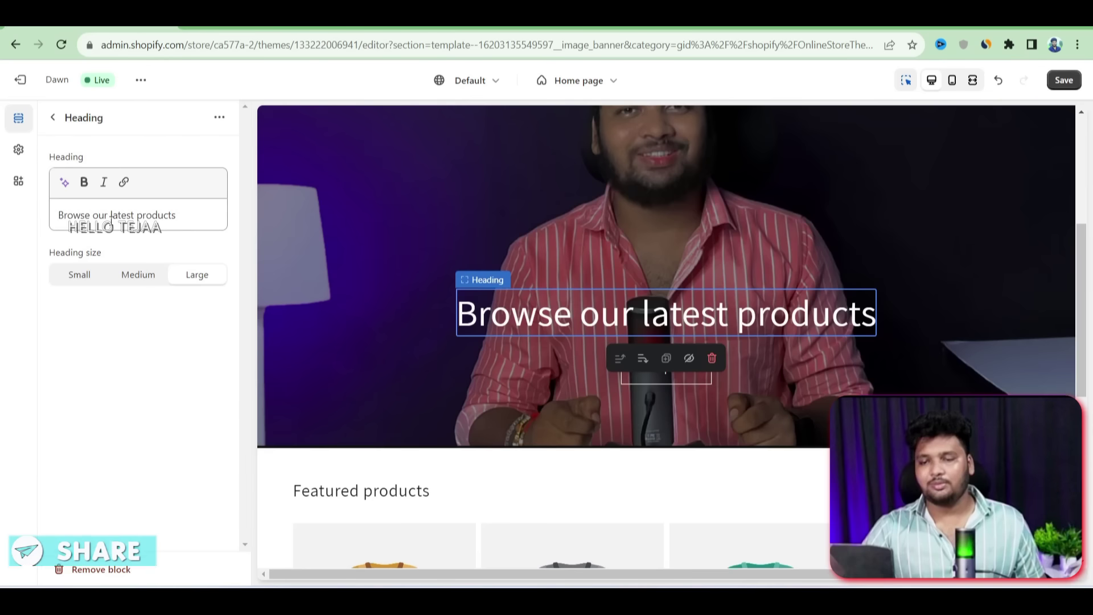
pyautogui.scroll(4, 626, 304)
pyautogui.scroll(-6, 653, 294)
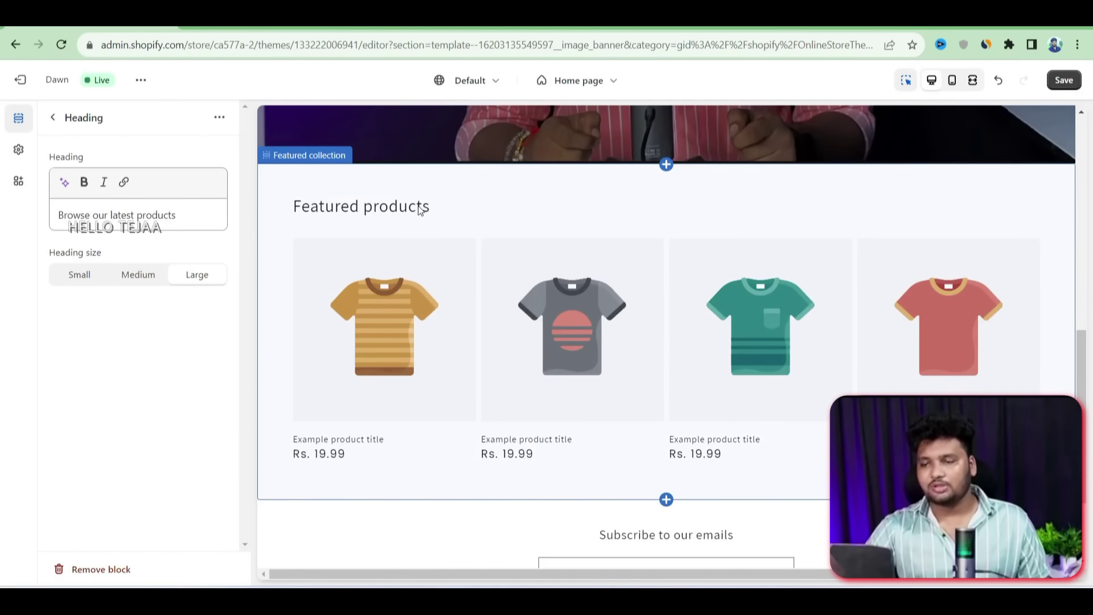
# Change the Featured collection section's heading to "Popular products"
pyautogui.click(421, 210)
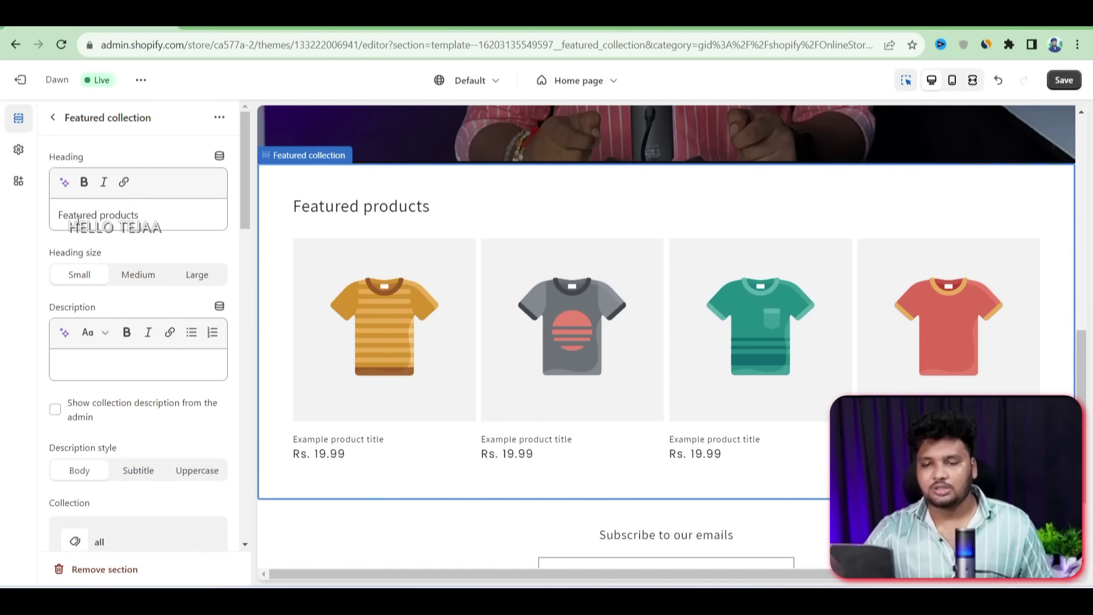
pyautogui.doubleClick(98, 214)
pyautogui.write('Popular')
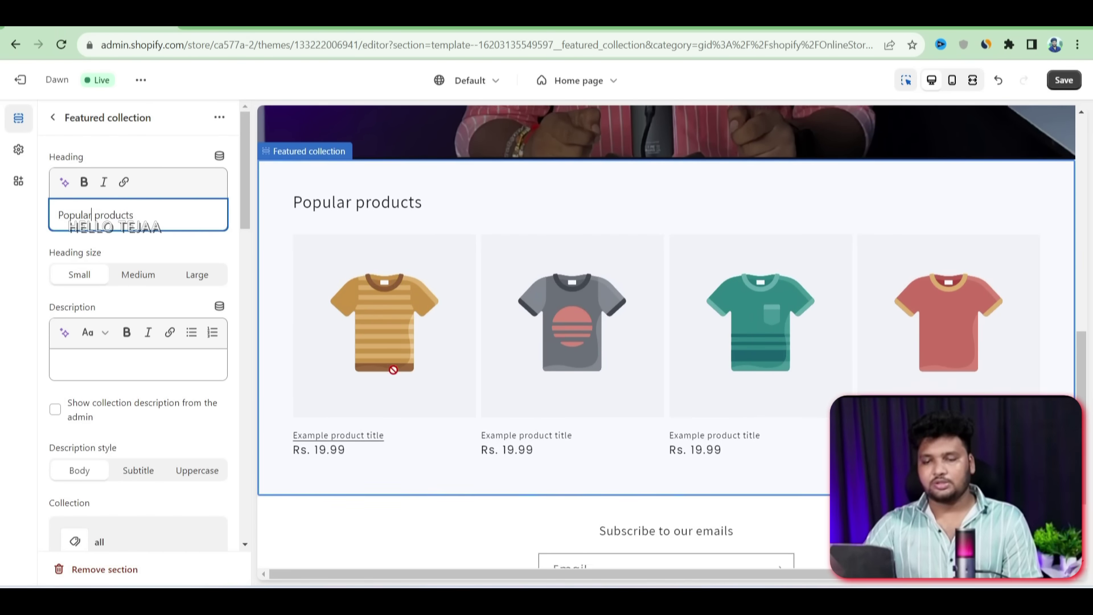
# Look through the Featured collection section's settings and the list of store pages that can be edited
pyautogui.scroll(-1, 442, 336)
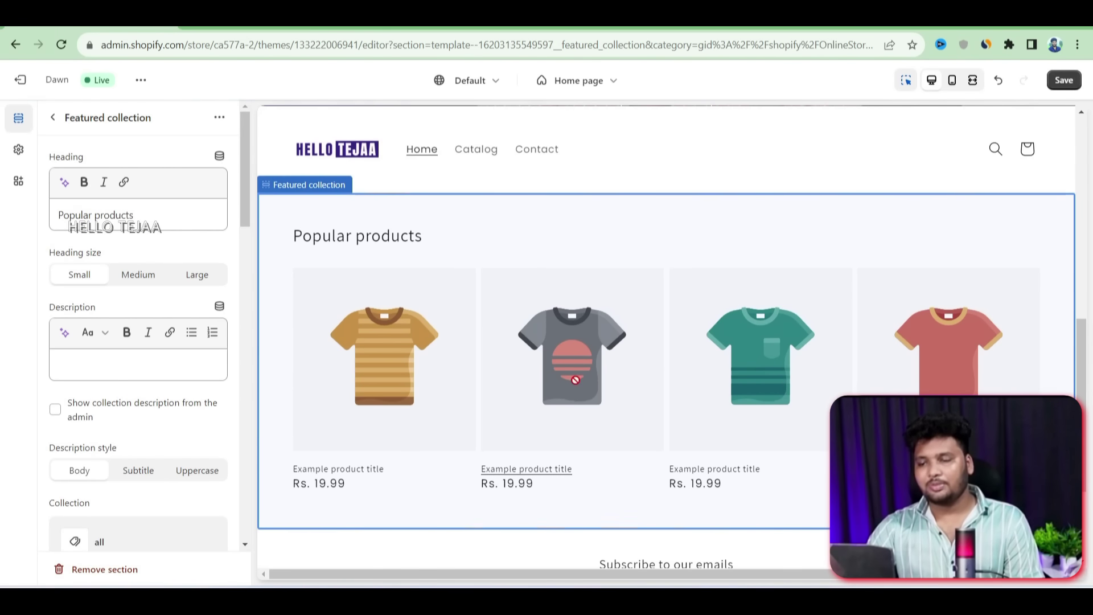
pyautogui.scroll(-2, 470, 406)
pyautogui.scroll(-10, 120, 350)
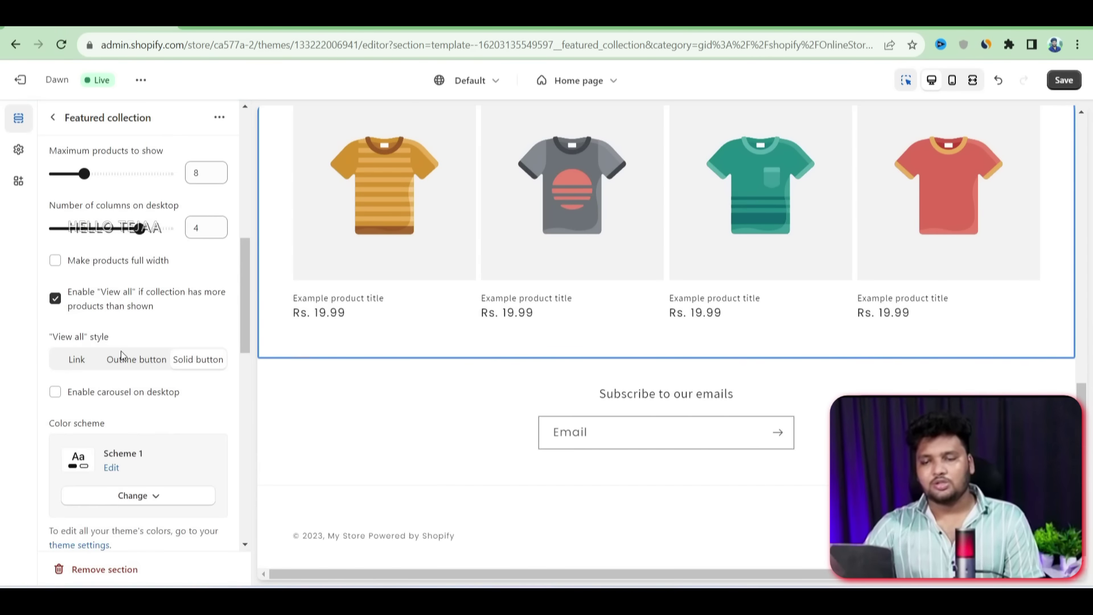
pyautogui.scroll(4, 121, 356)
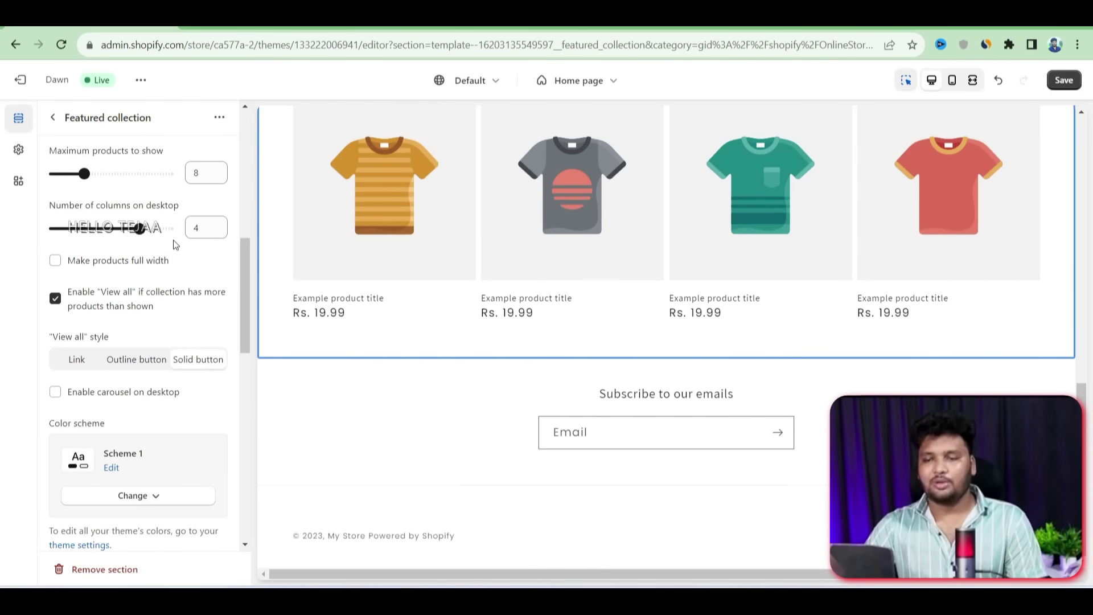
pyautogui.scroll(3, 196, 272)
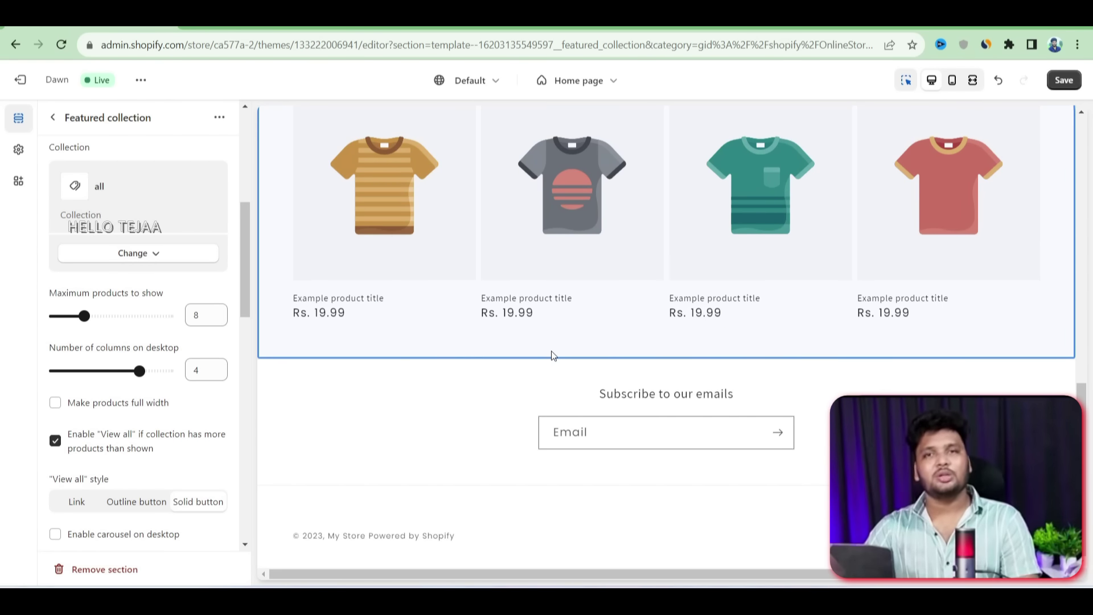
pyautogui.scroll(5, 722, 317)
pyautogui.scroll(4, 562, 258)
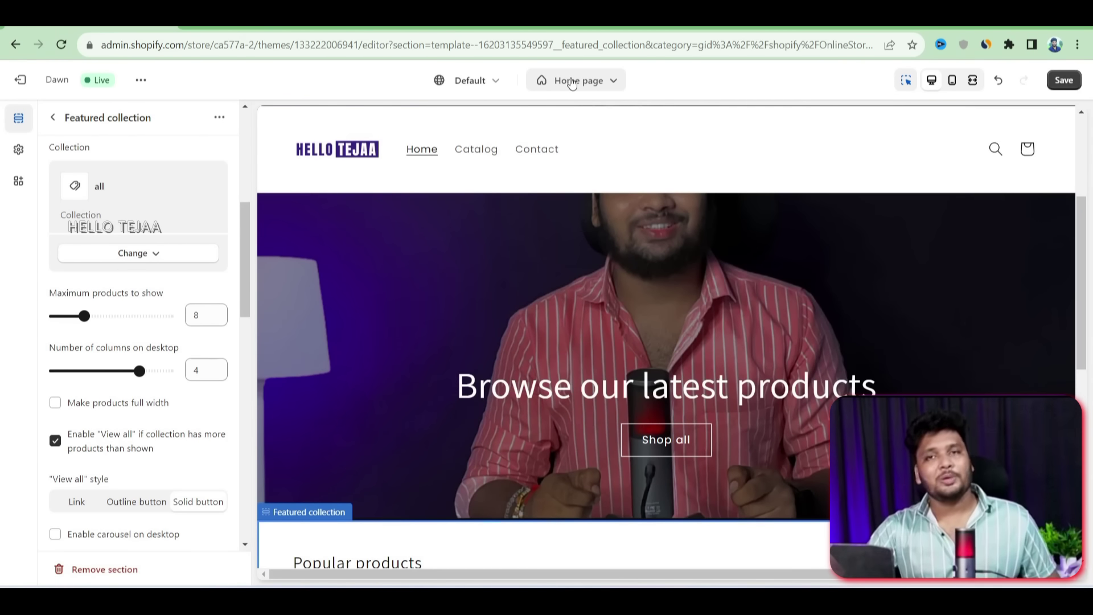
pyautogui.click(592, 82)
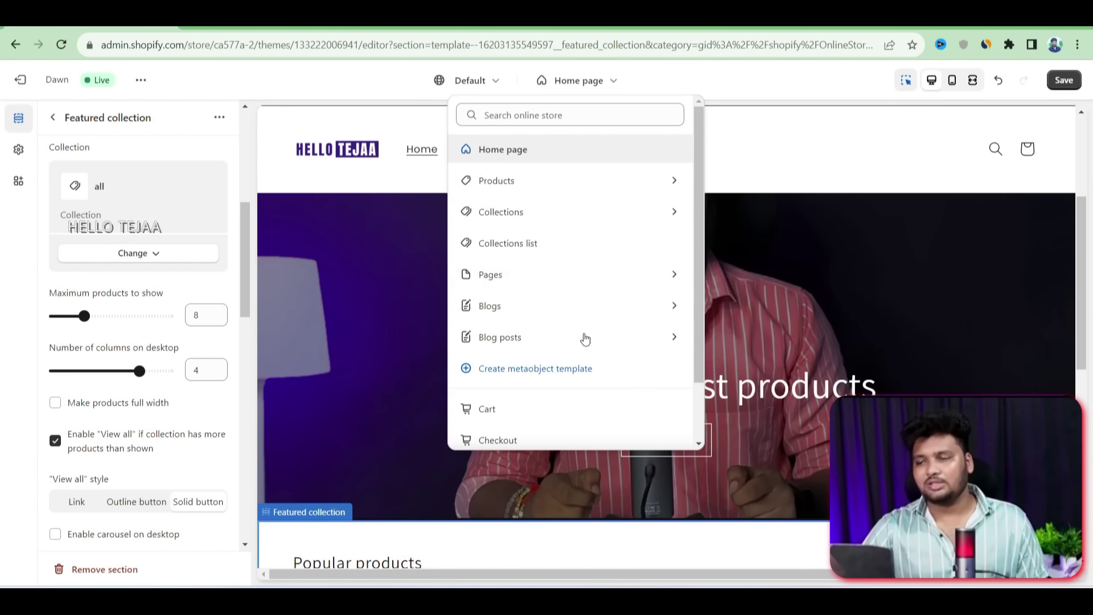
pyautogui.click(902, 159)
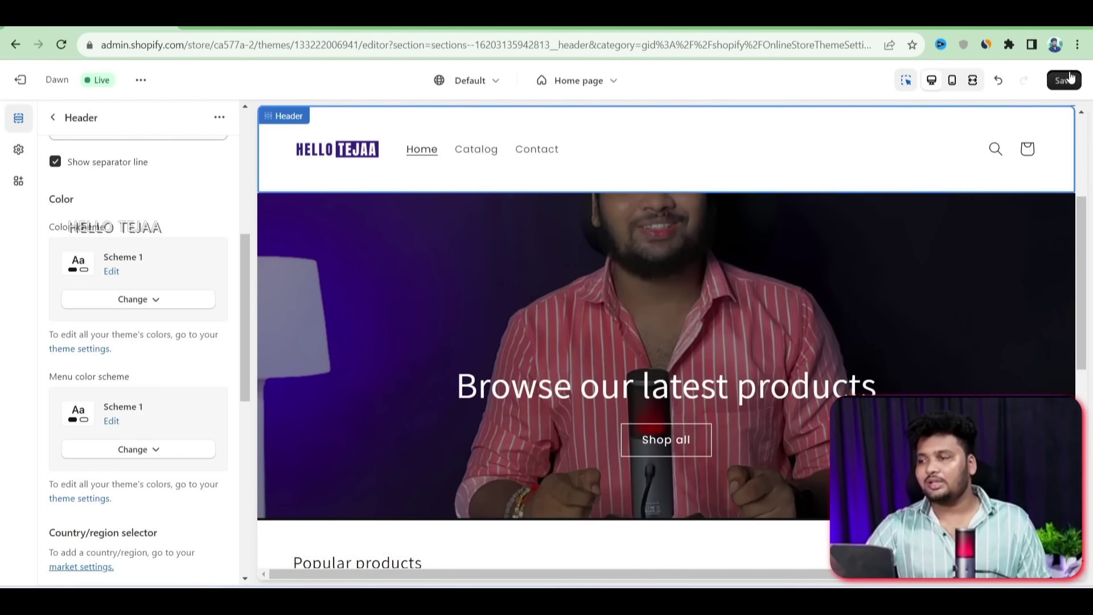
# Save the theme changes, and reload the live storefront to check the updated home page
pyautogui.click(1064, 80)
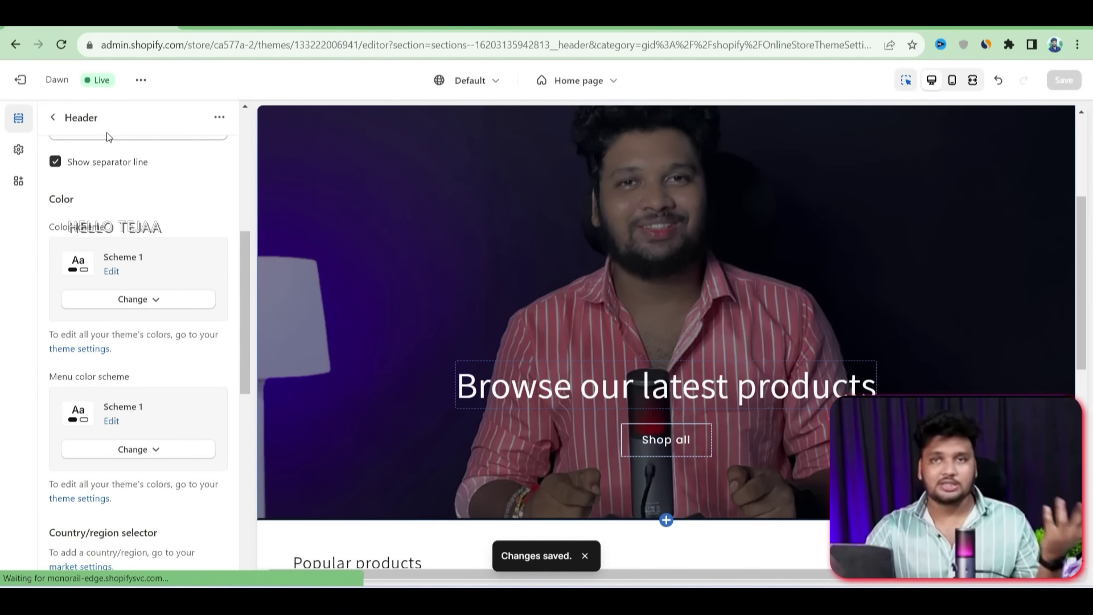
pyautogui.scroll(4, 185, 279)
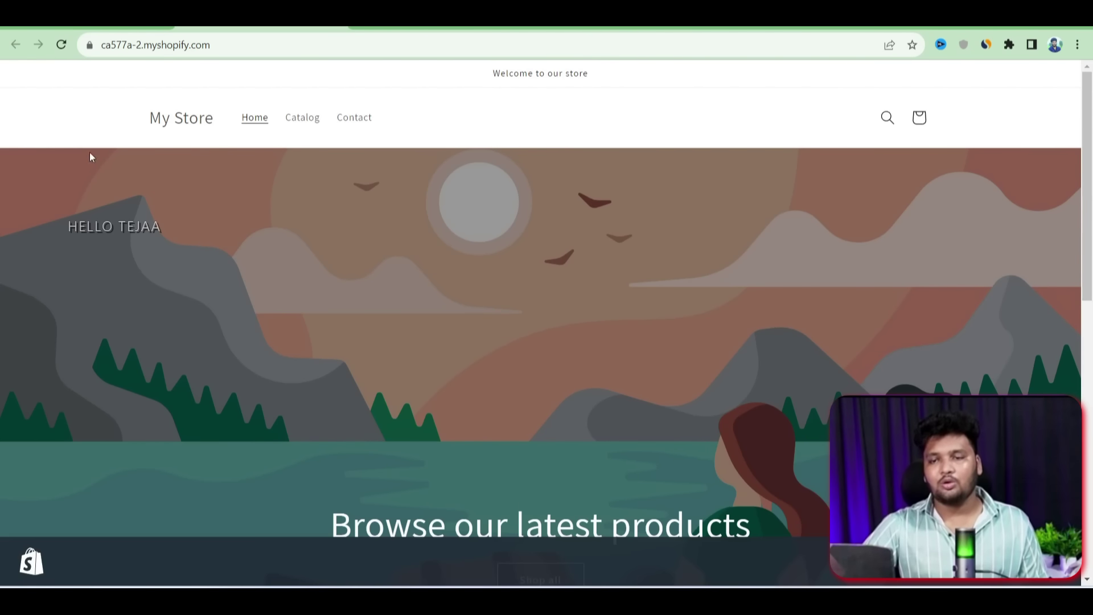
pyautogui.click(61, 44)
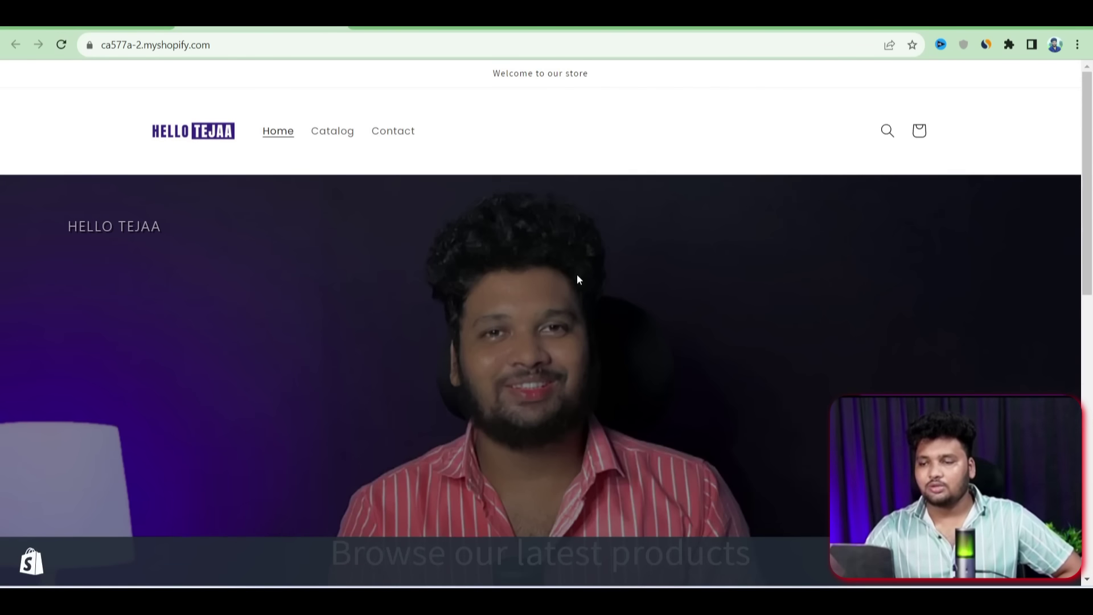
pyautogui.scroll(-1, 542, 185)
pyautogui.scroll(-4, 542, 185)
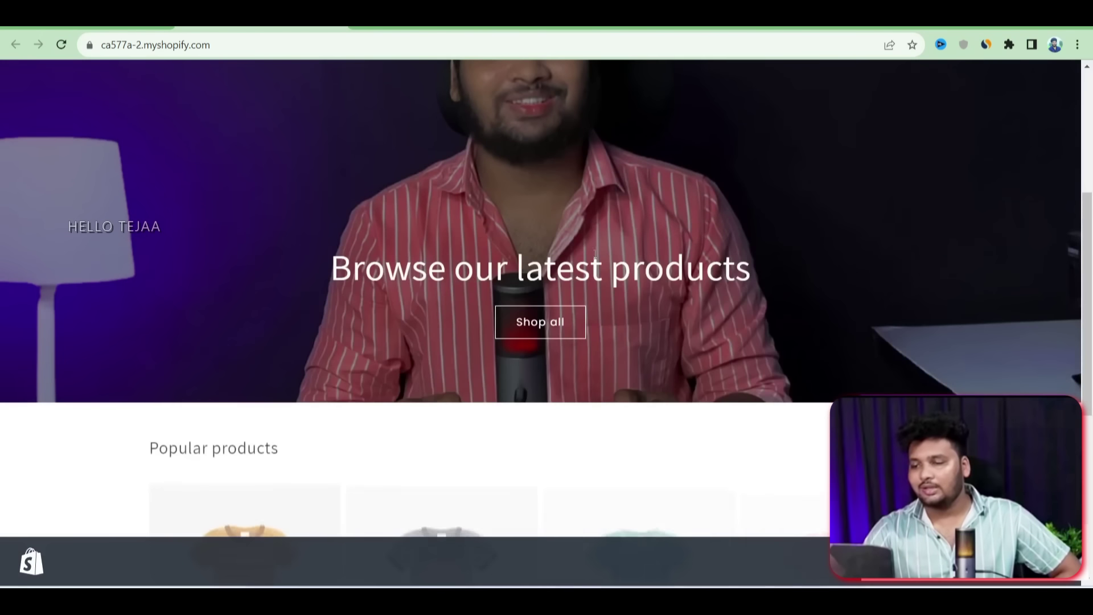
pyautogui.scroll(-3, 629, 193)
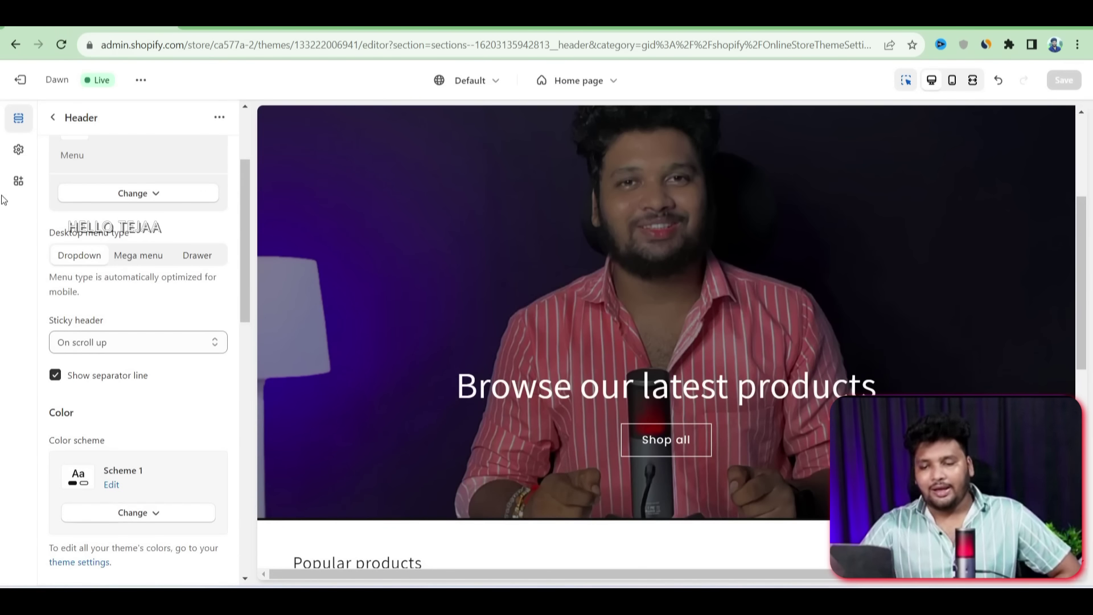
# Leave the theme editor and choose the Basic plan from the store's available subscription plans
pyautogui.click(20, 80)
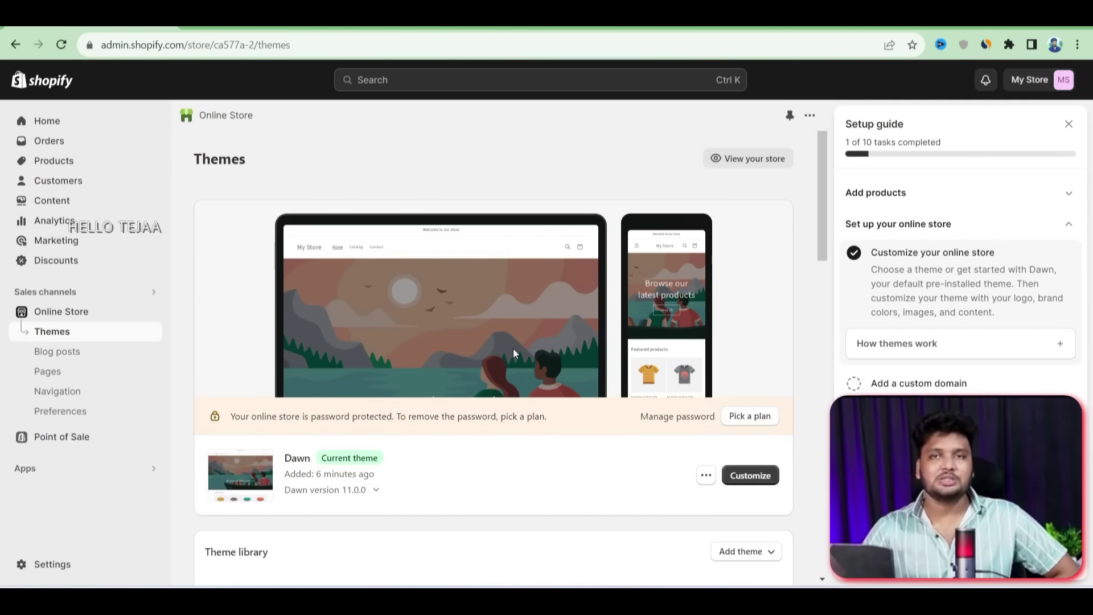
pyautogui.scroll(-5, 514, 349)
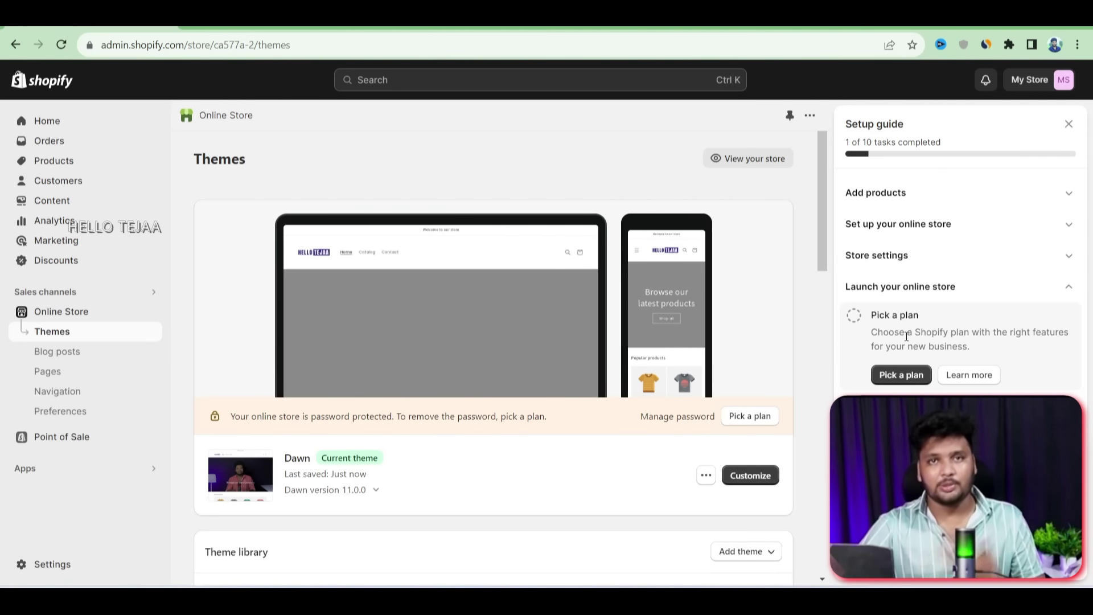
pyautogui.click(917, 376)
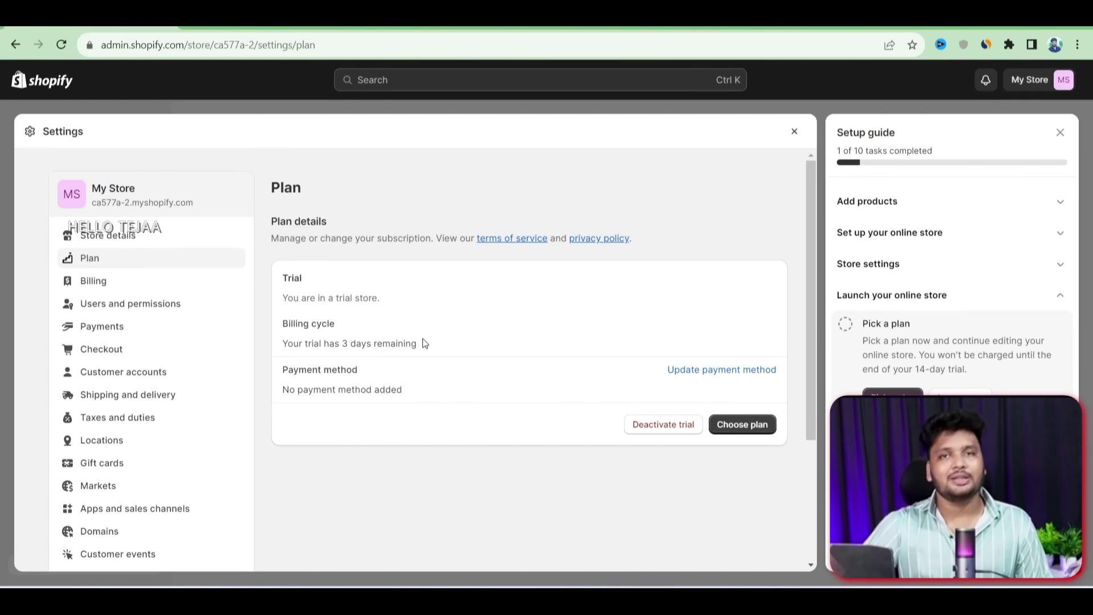
pyautogui.click(755, 421)
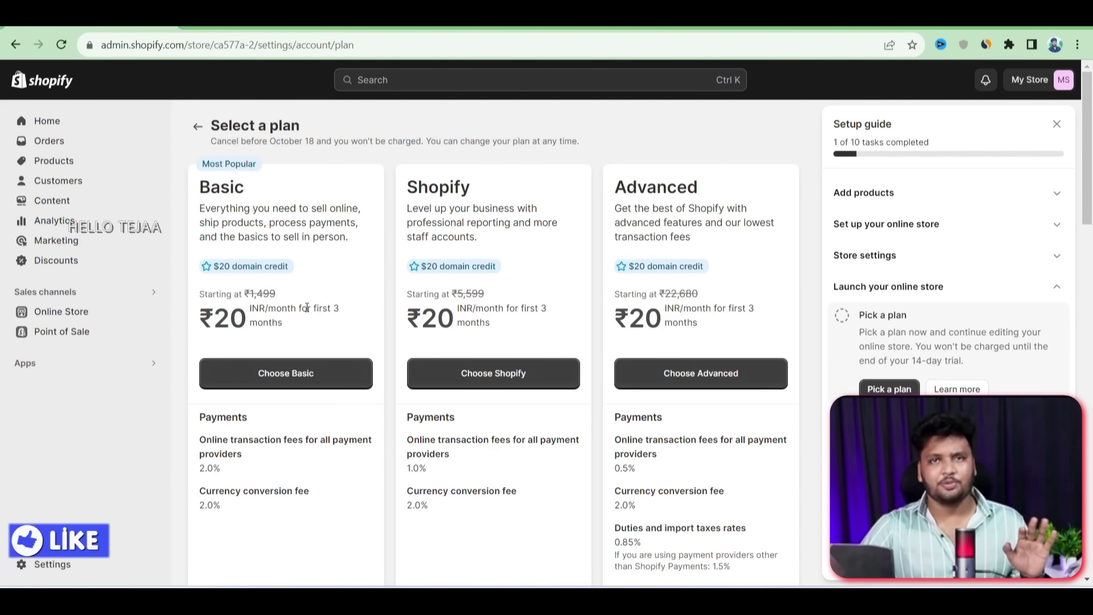
pyautogui.click(271, 375)
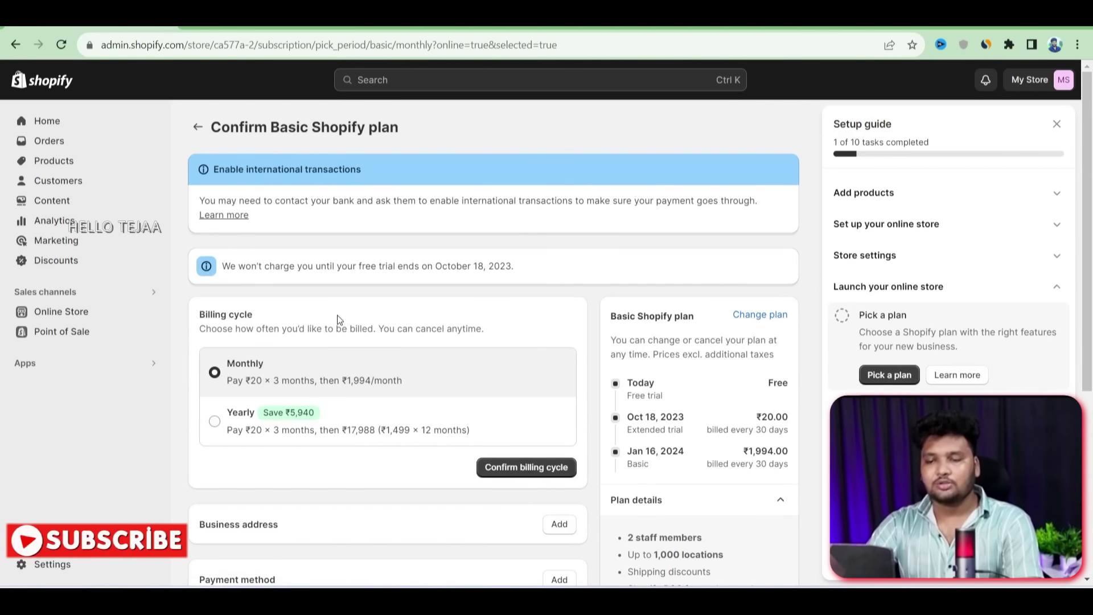
# Examine the Basic Shopify plan's billing cycle options, charge dates, included features and offer
pyautogui.scroll(-1, 337, 316)
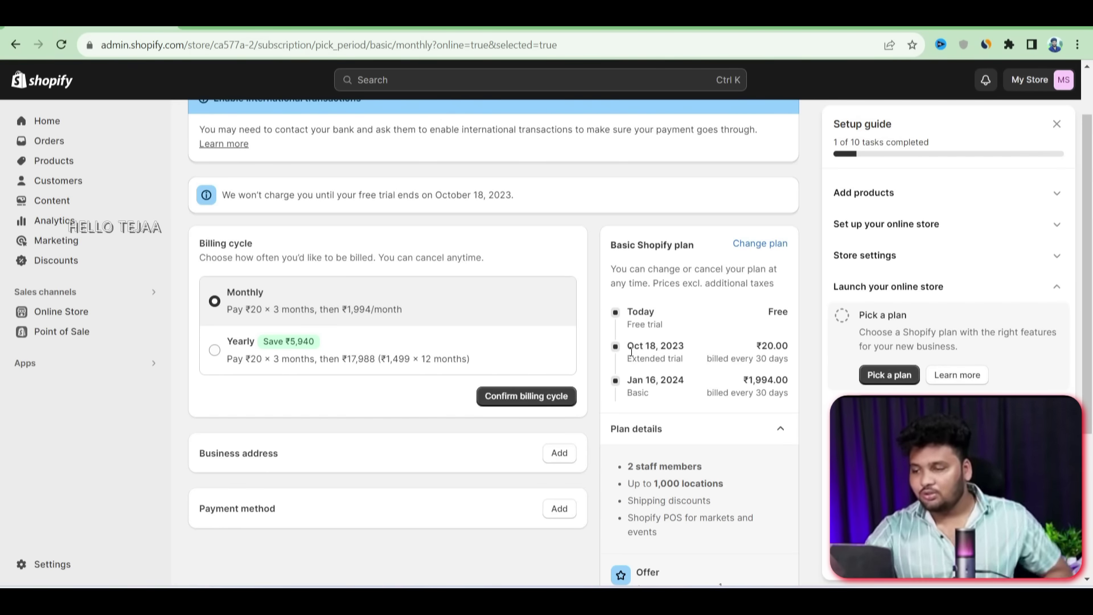
pyautogui.scroll(-1, 576, 353)
pyautogui.scroll(1, 576, 353)
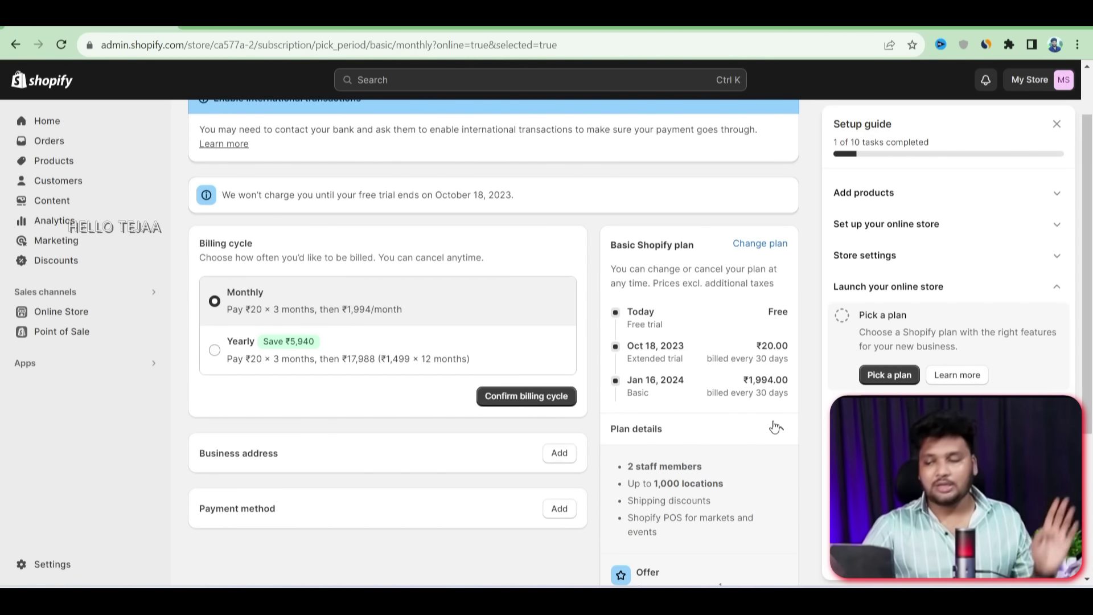
pyautogui.scroll(-4, 740, 401)
pyautogui.scroll(5, 716, 397)
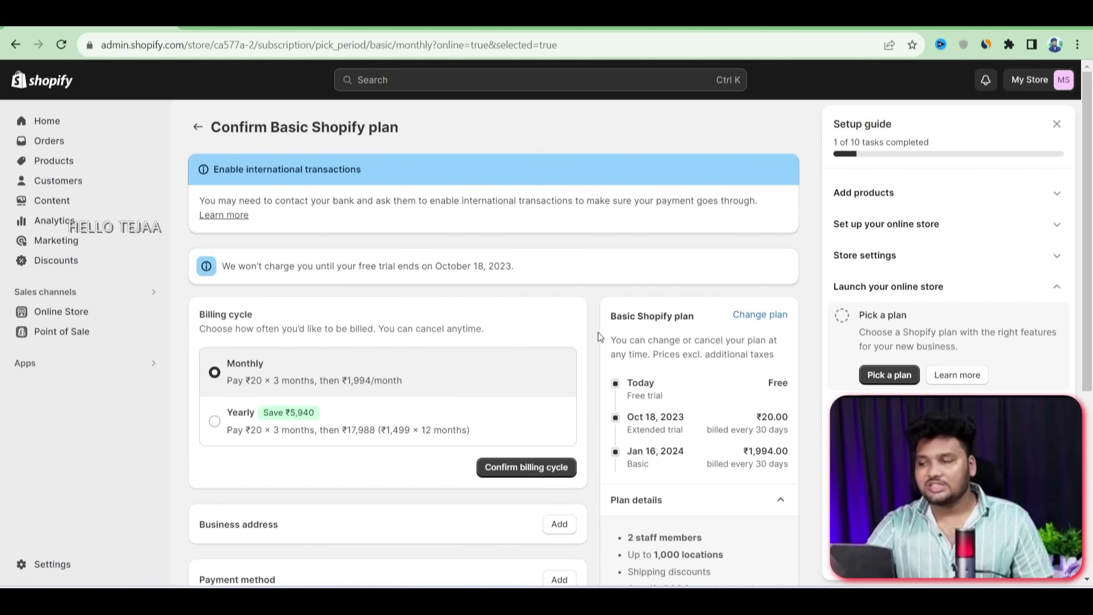
# Reopen the plan selection, choose the Basic plan and confirm the Monthly billing cycle
pyautogui.click(891, 374)
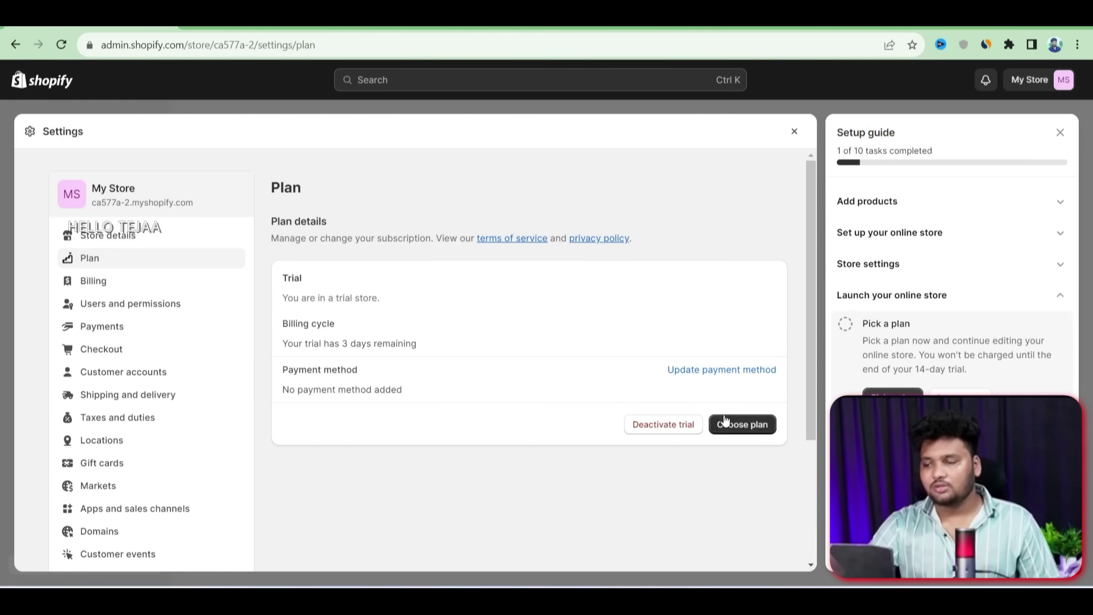
pyautogui.click(746, 423)
pyautogui.click(307, 373)
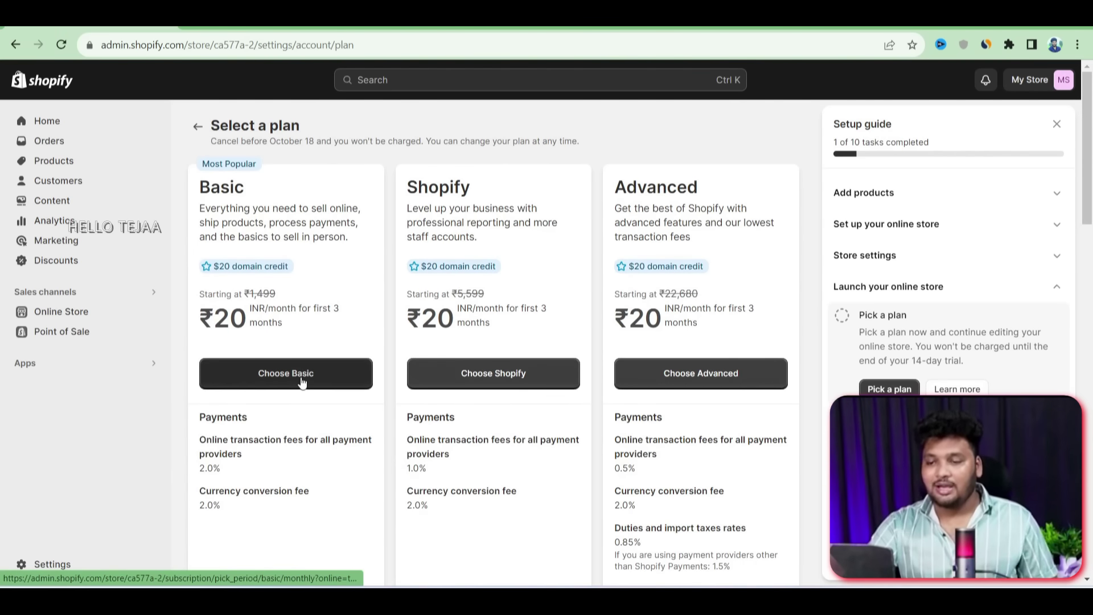
pyautogui.scroll(-5, 570, 367)
pyautogui.scroll(4, 644, 373)
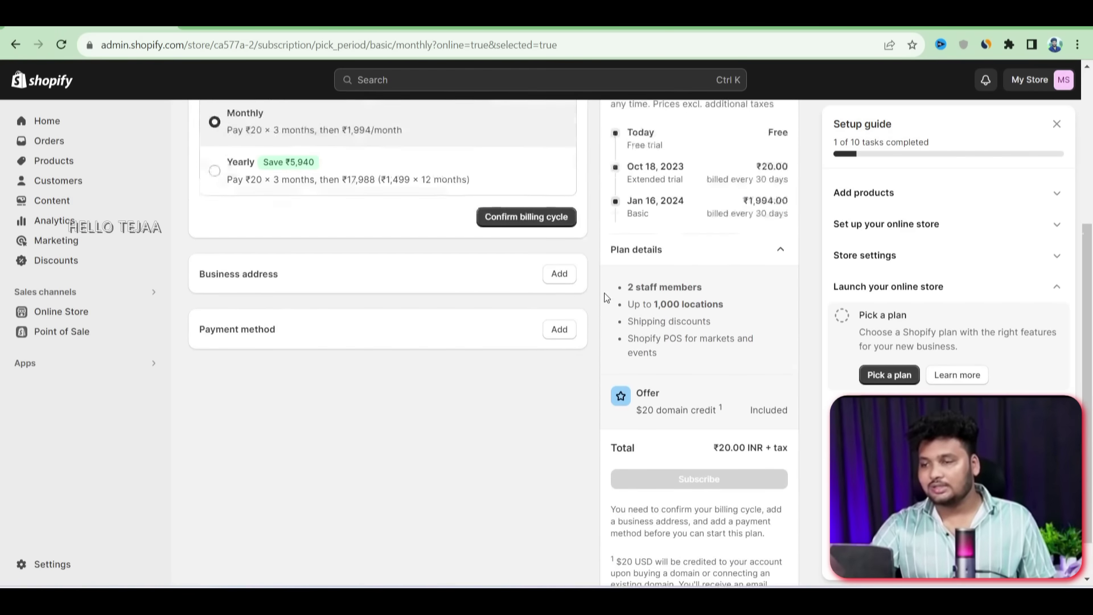
pyautogui.click(552, 385)
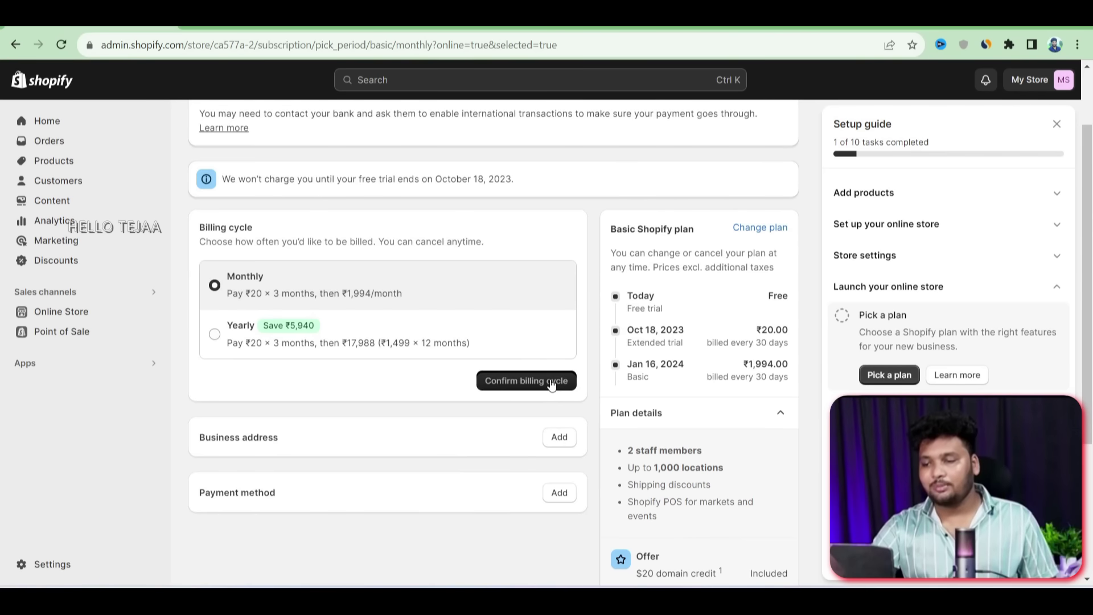
# Fill in the business address form with the saved contact and address details, and save the address
pyautogui.scroll(-1, 580, 417)
pyautogui.scroll(-2, 290, 386)
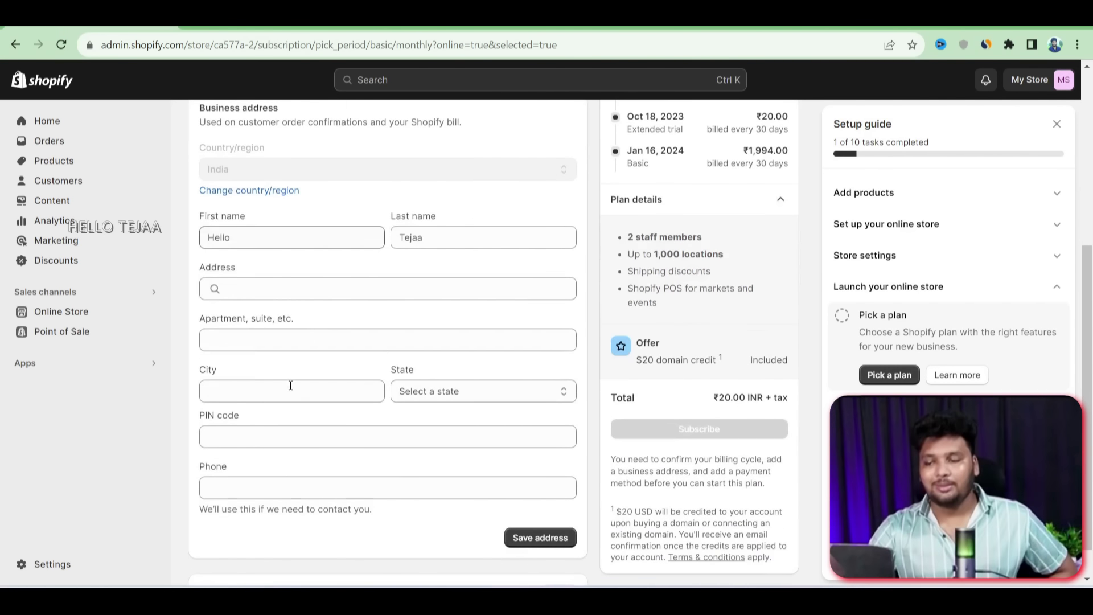
pyautogui.click(258, 238)
pyautogui.doubleClick(258, 237)
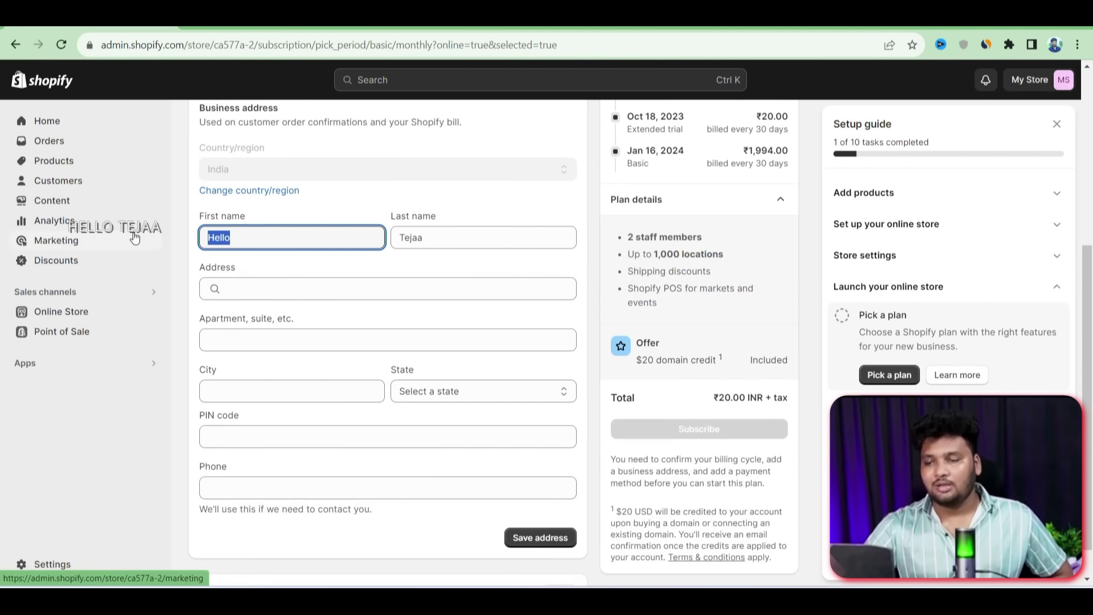
pyautogui.press('Down')
pyautogui.press('Return')
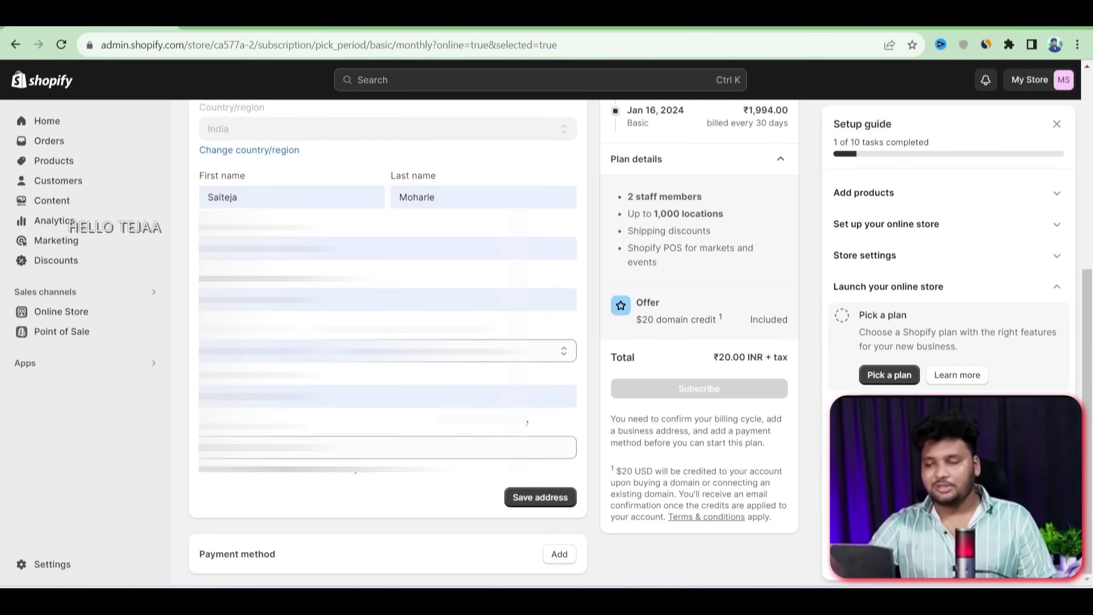
pyautogui.click(540, 499)
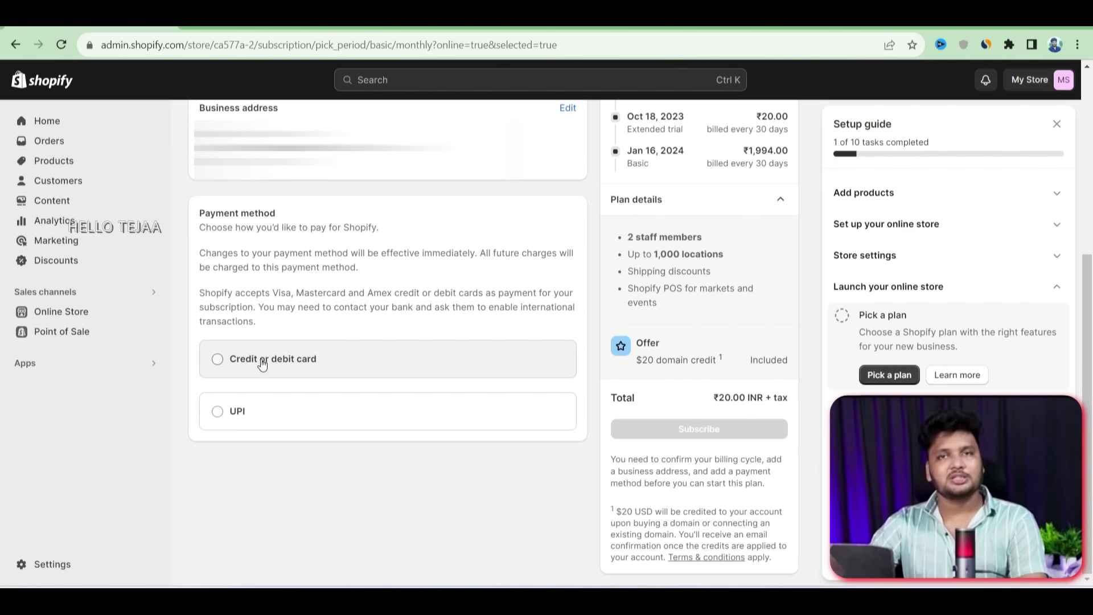
# Select UPI as the subscription's payment method and start its setup
pyautogui.click(287, 410)
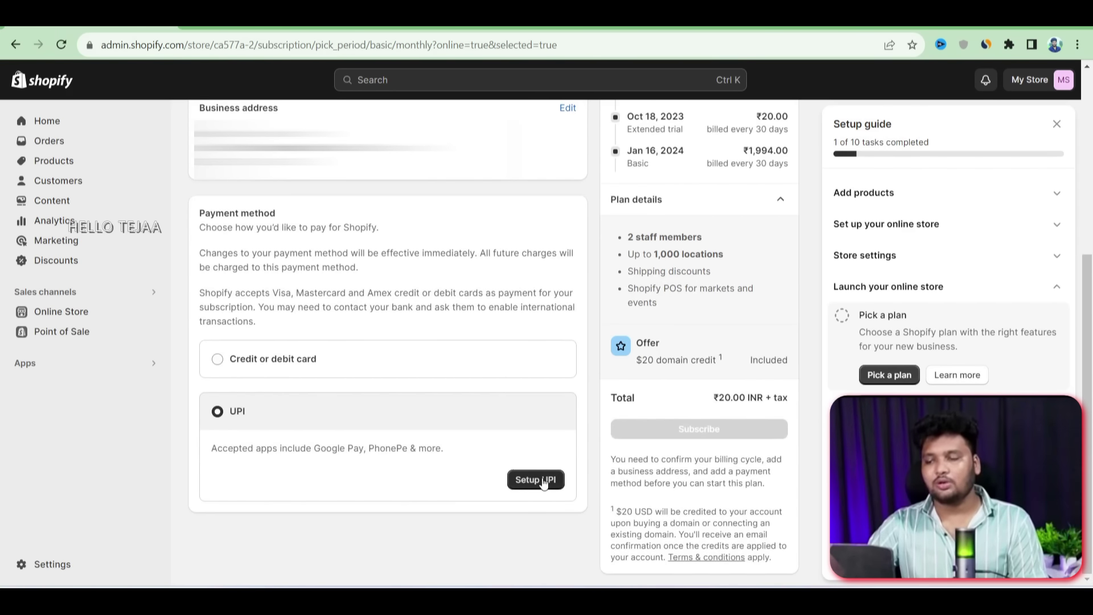
pyautogui.click(544, 481)
pyautogui.click(446, 337)
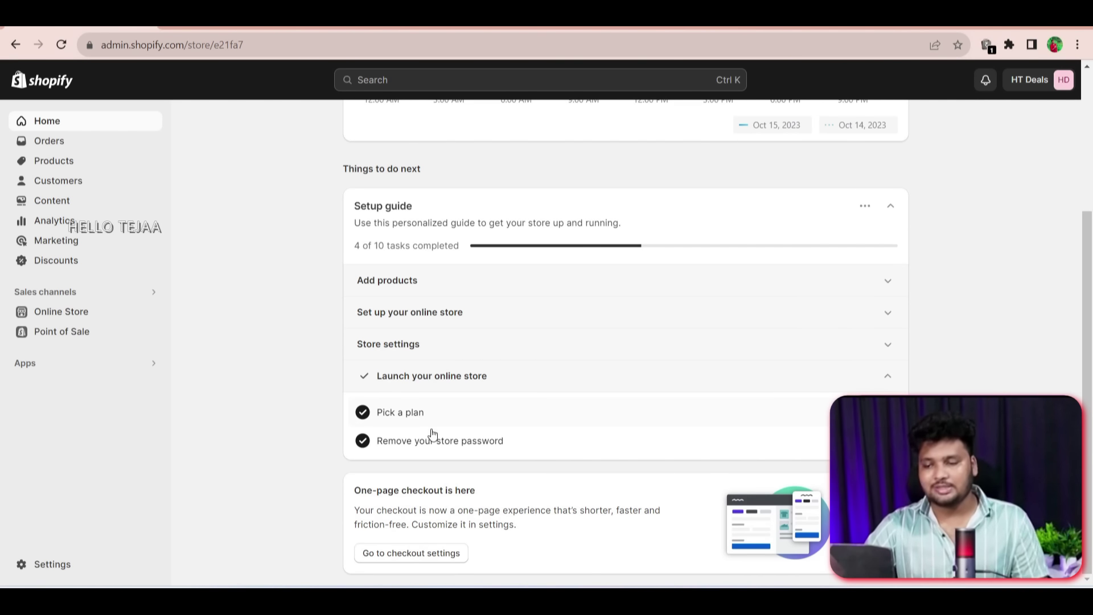
# Open the HT Deals store's plan settings and review its Basic Shopify subscription, billing cycle and payment method
pyautogui.click(413, 419)
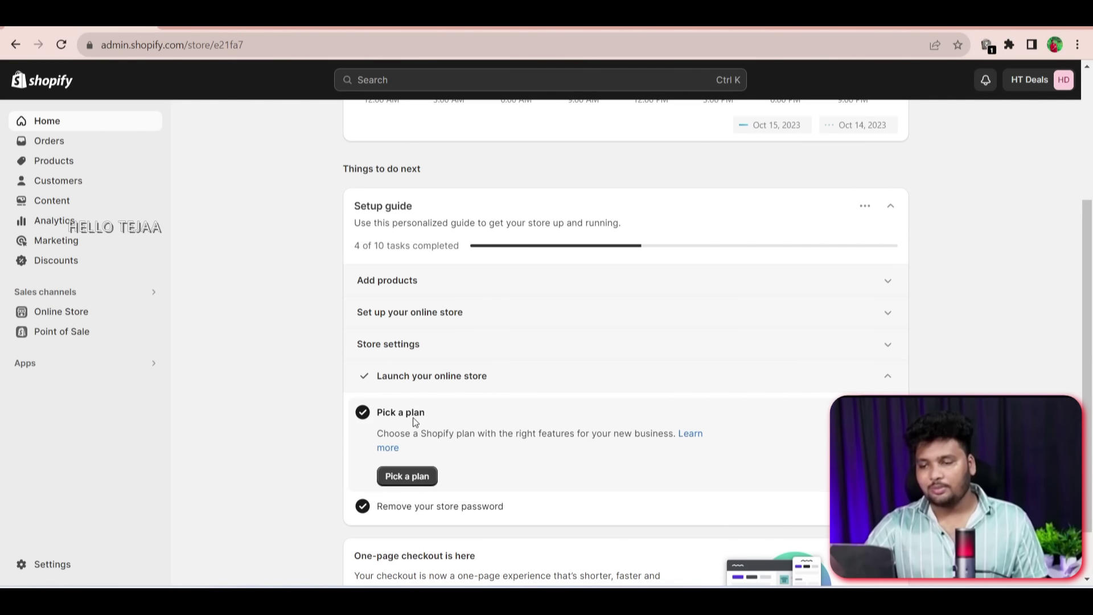
pyautogui.click(414, 475)
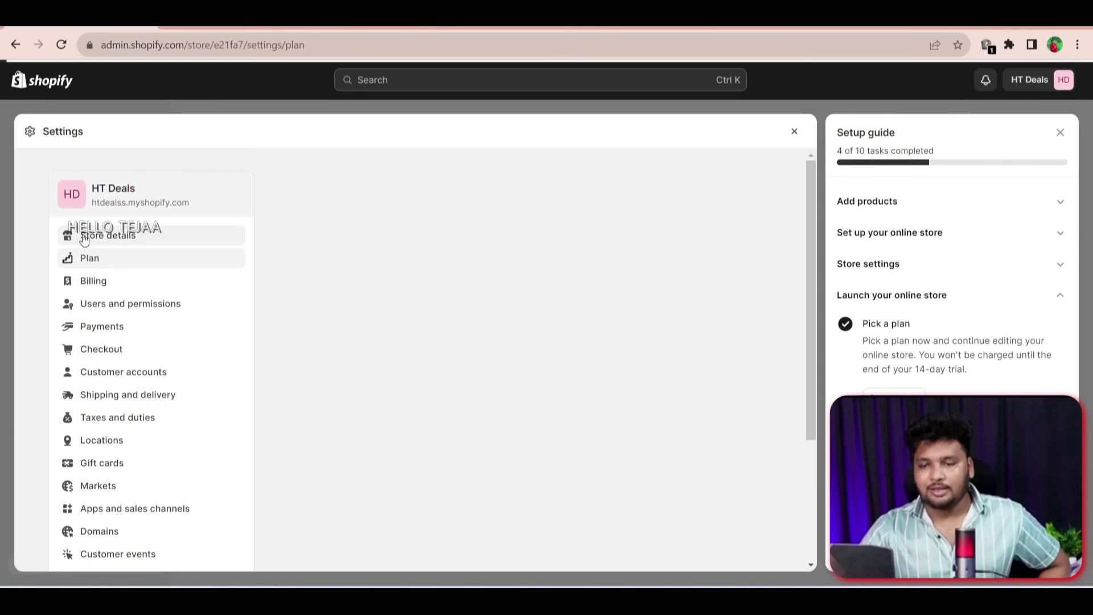
pyautogui.click(104, 266)
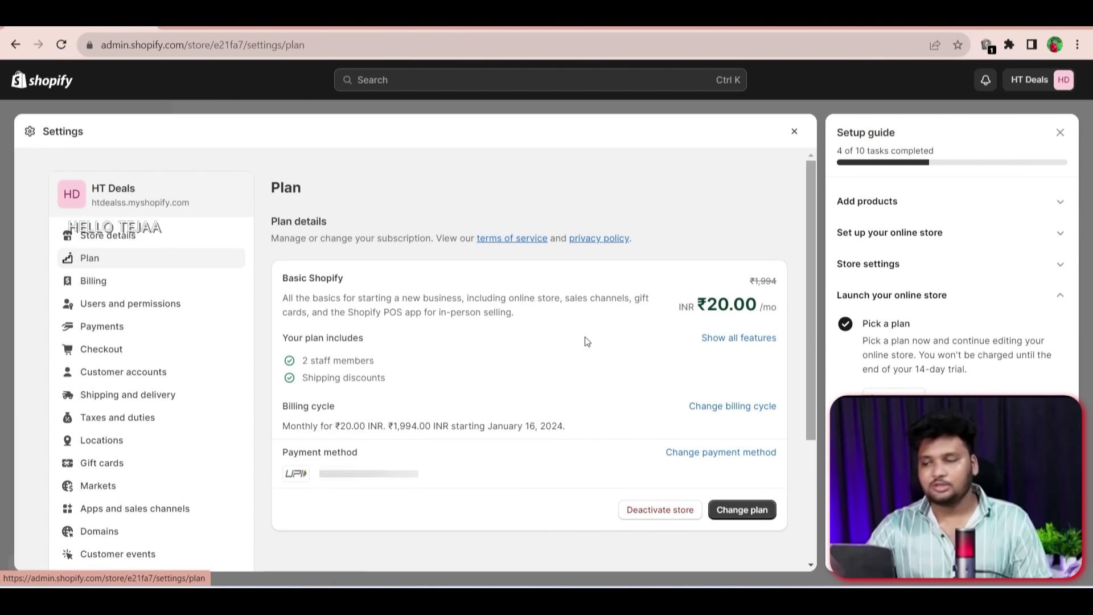
pyautogui.scroll(-3, 554, 370)
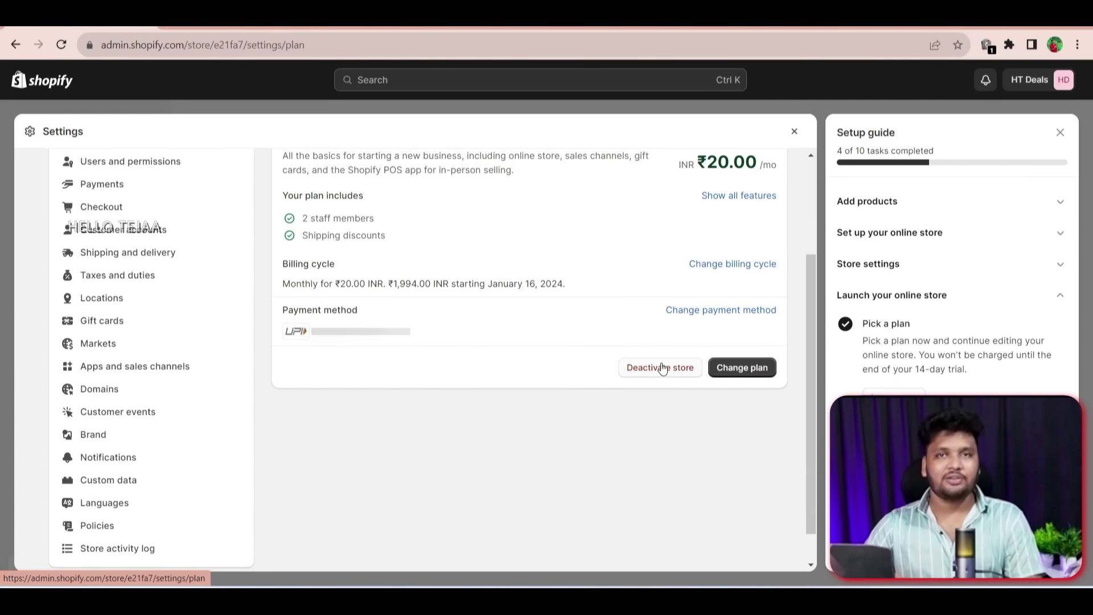
pyautogui.scroll(1, 660, 375)
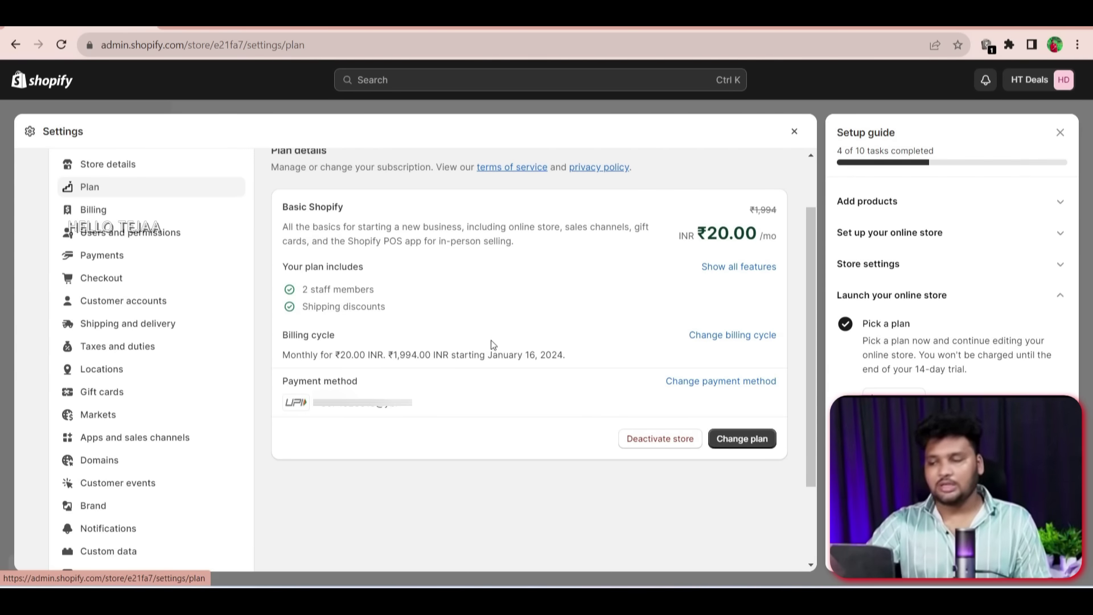
pyautogui.scroll(2, 495, 350)
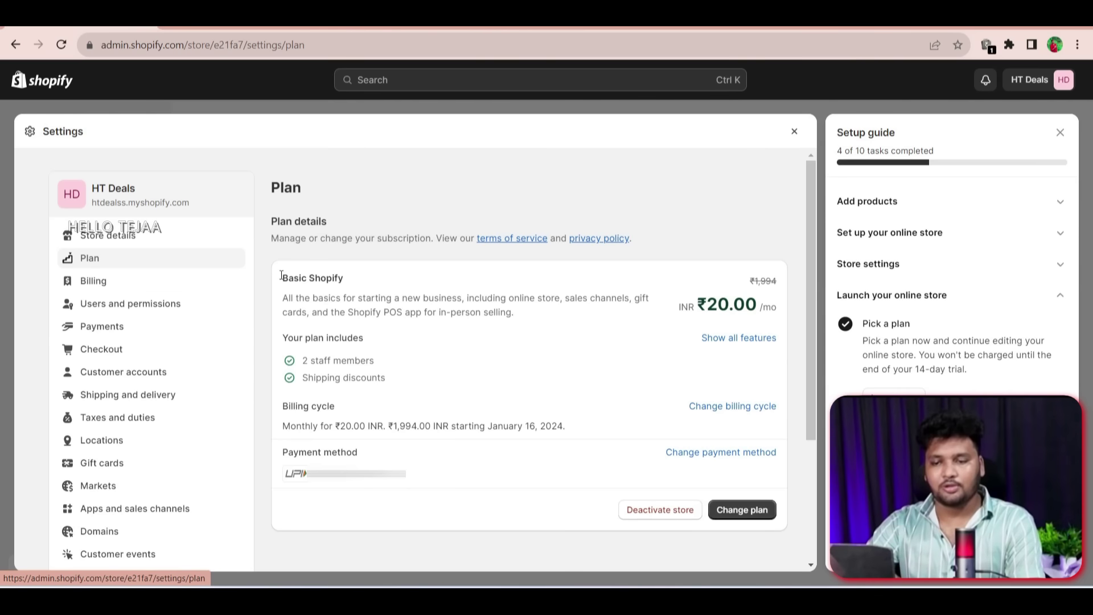
# Review the store details, including the profile, billing information, currency, time zone, units and order ID format
pyautogui.click(125, 244)
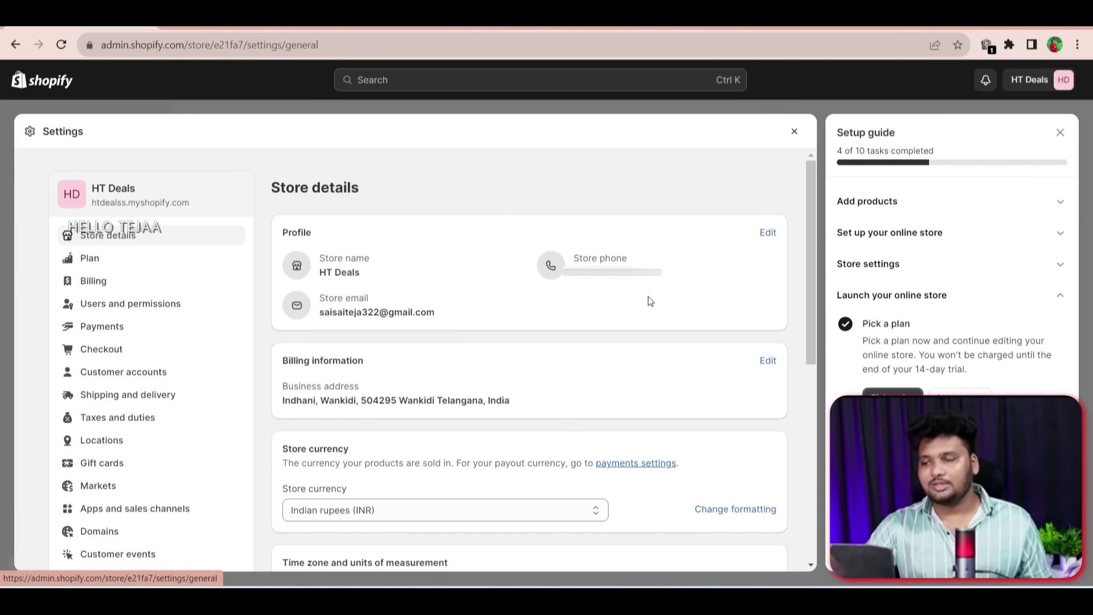
pyautogui.scroll(-3, 607, 285)
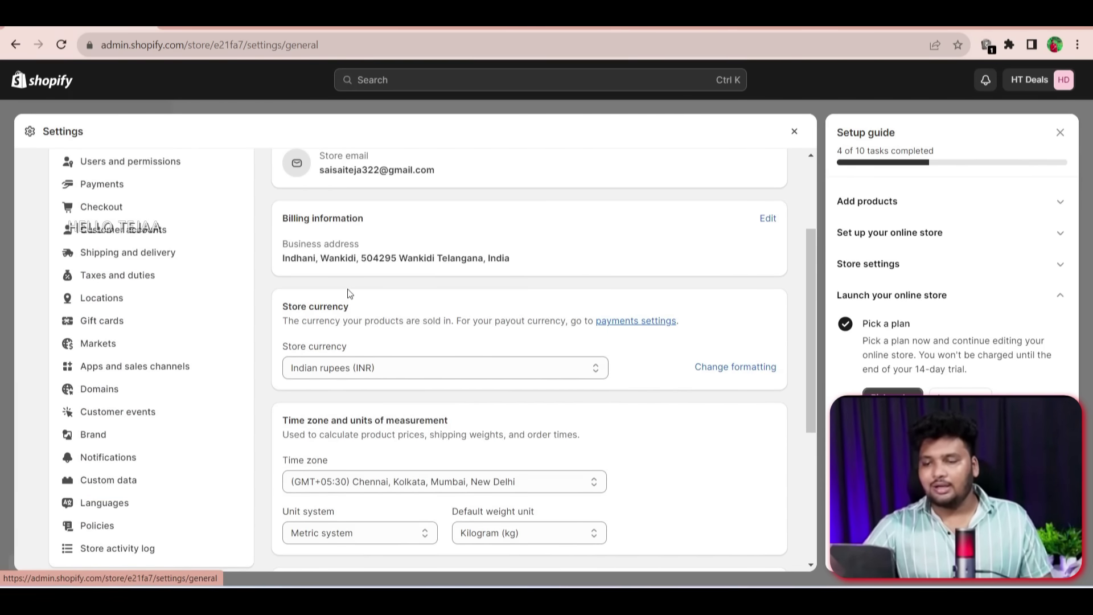
pyautogui.scroll(-4, 418, 372)
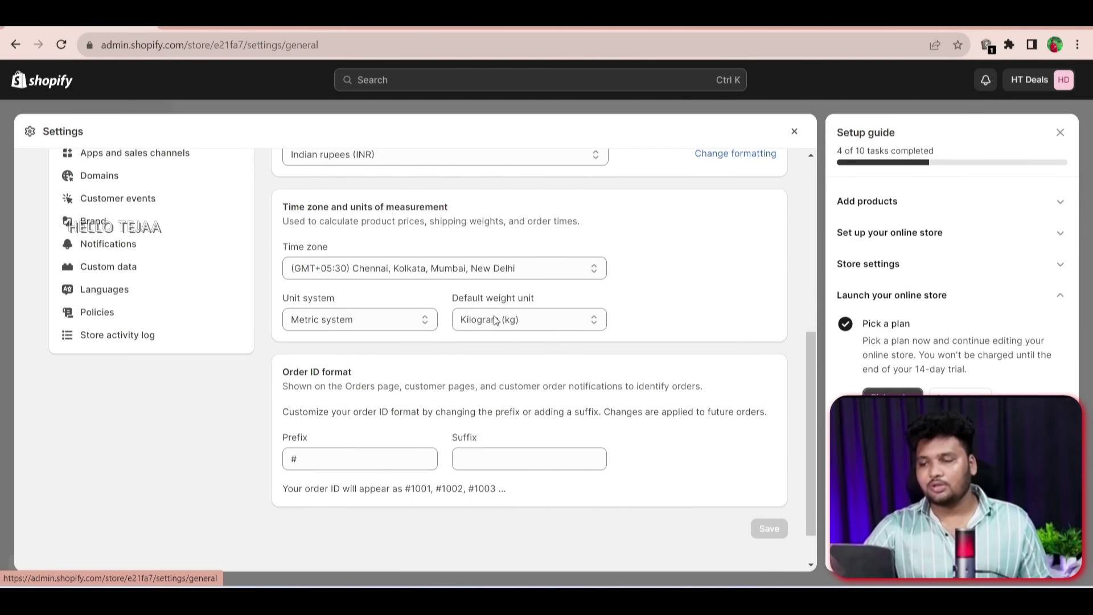
pyautogui.scroll(-1, 495, 321)
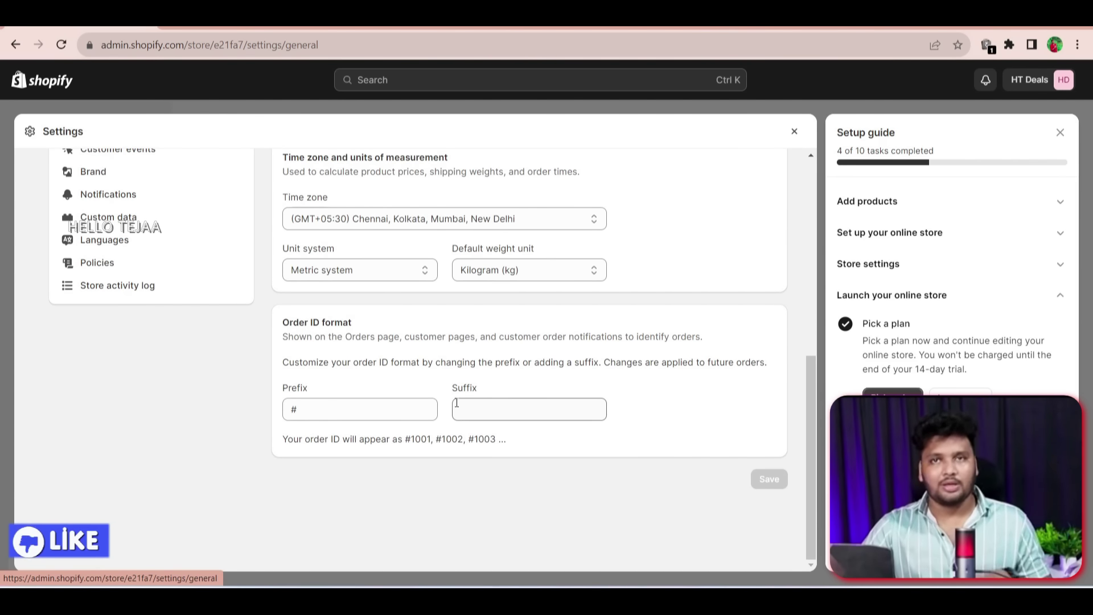
pyautogui.scroll(8, 145, 257)
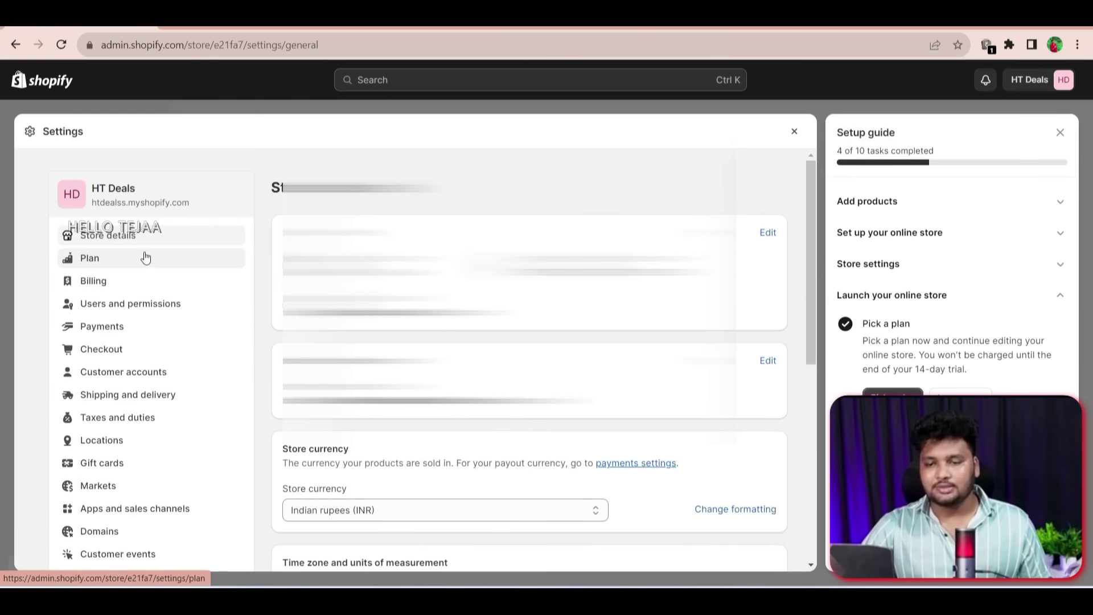
# Review the Billing settings, including payment methods, billing currency, subscriptions, bills and credits
pyautogui.click(117, 280)
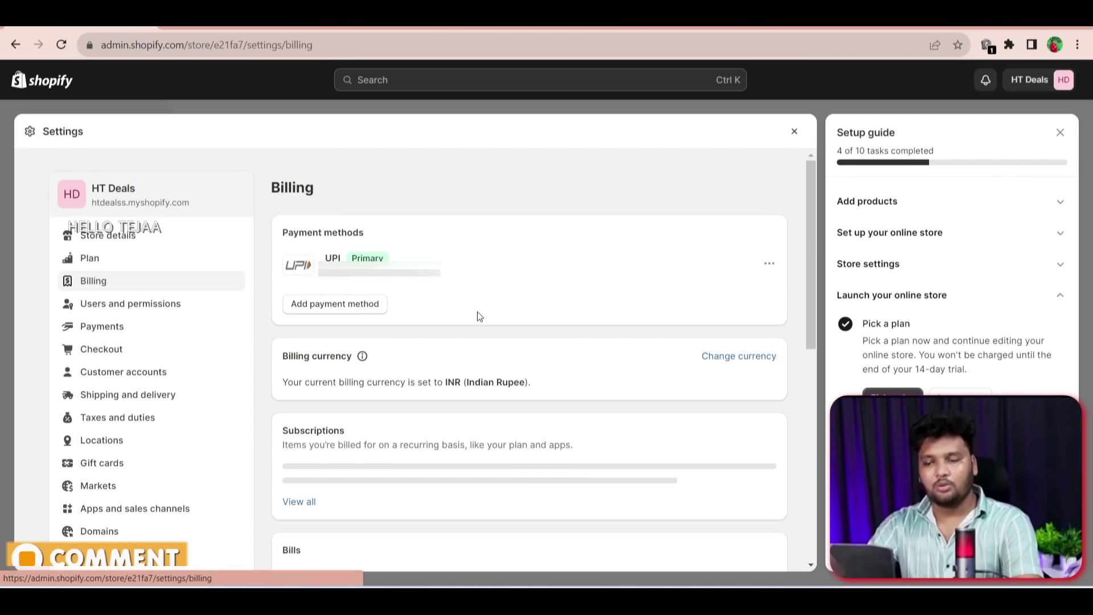
pyautogui.scroll(-1, 456, 342)
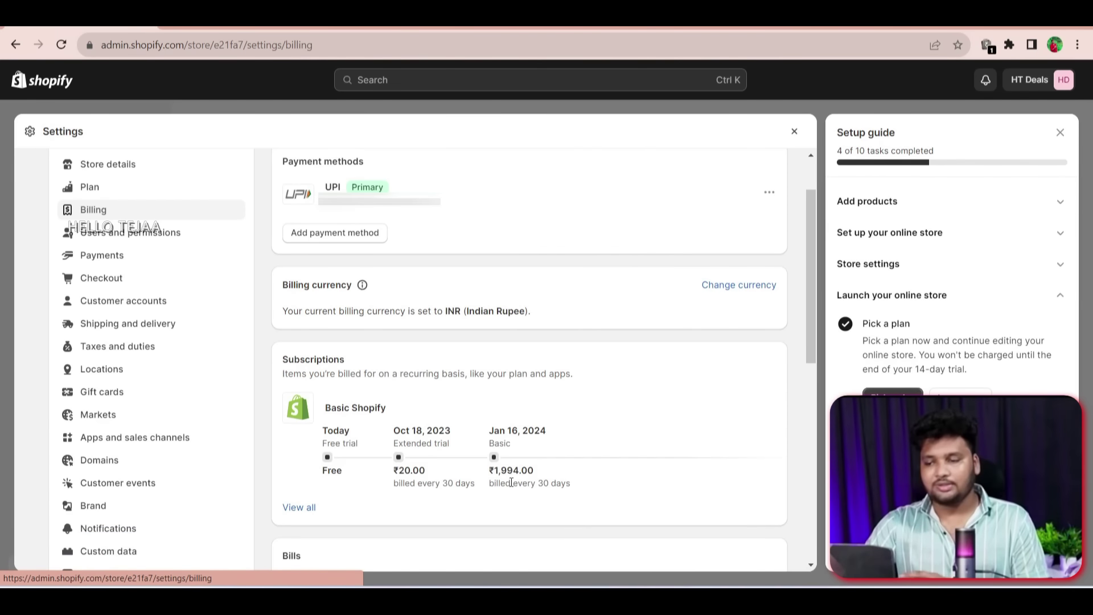
pyautogui.scroll(-1, 521, 455)
pyautogui.scroll(-2, 569, 410)
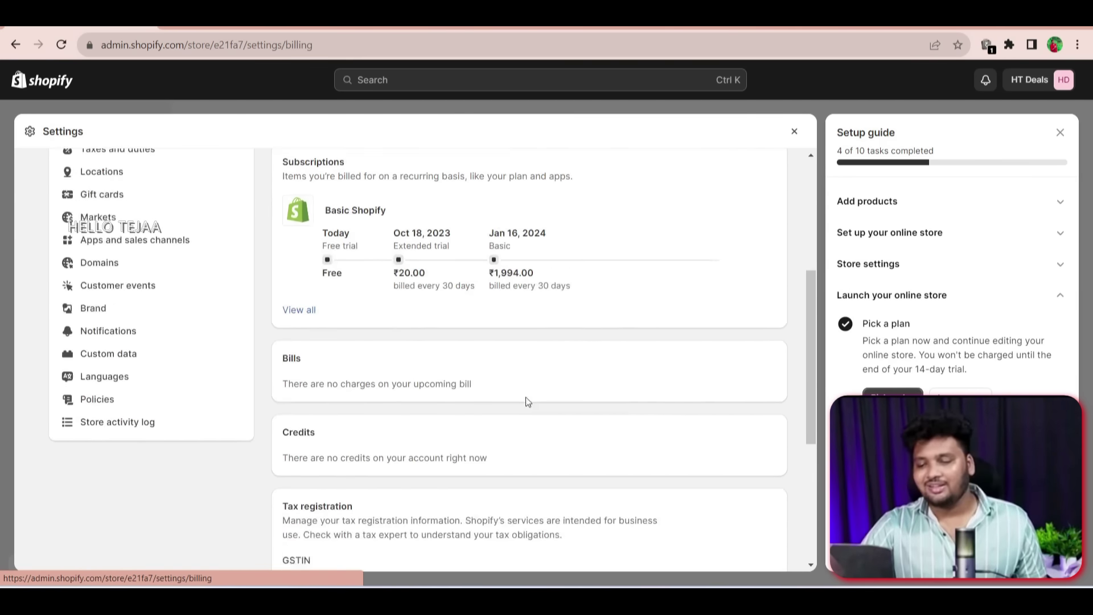
pyautogui.scroll(3, 399, 359)
# Look through the store's Users and permissions, Payments and Checkout settings
pyautogui.click(109, 304)
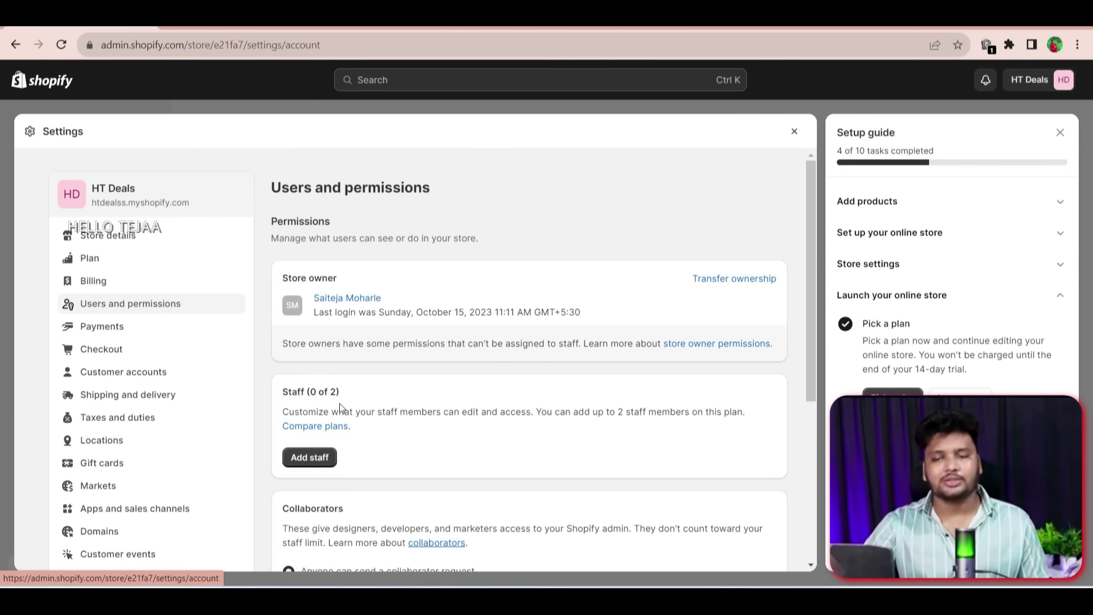
pyautogui.click(133, 330)
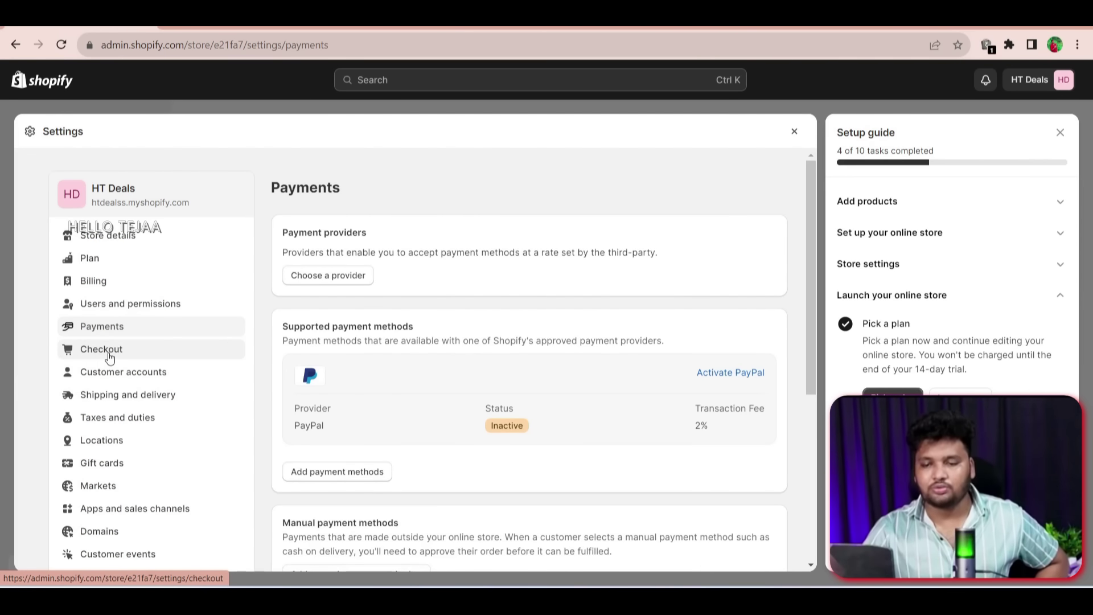
pyautogui.click(110, 357)
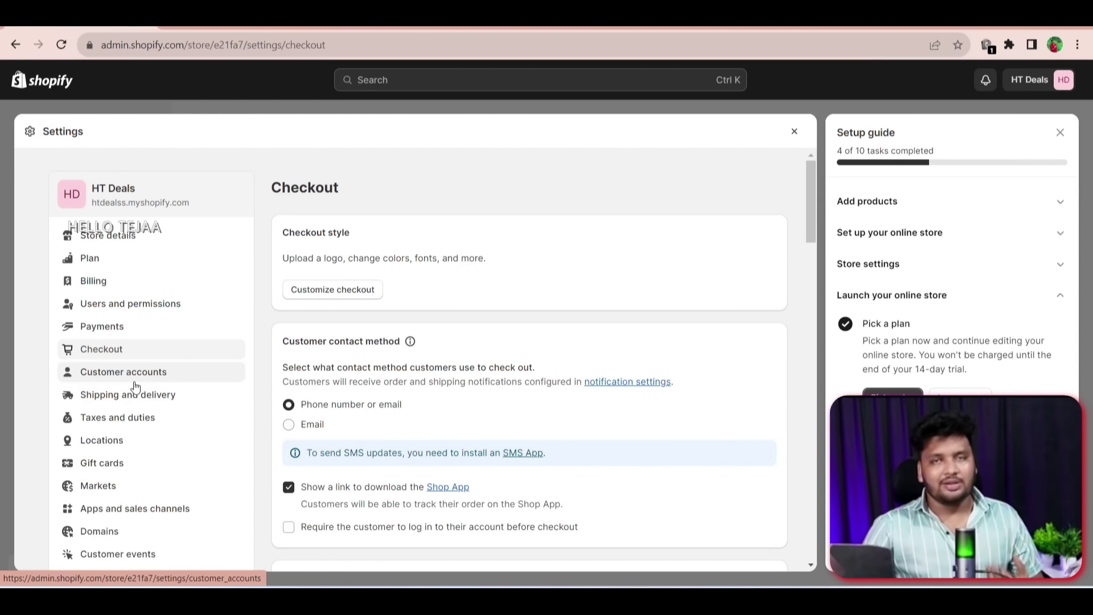
# Look through the HT Deals store's Customer accounts and Shipping and delivery settings
pyautogui.click(162, 377)
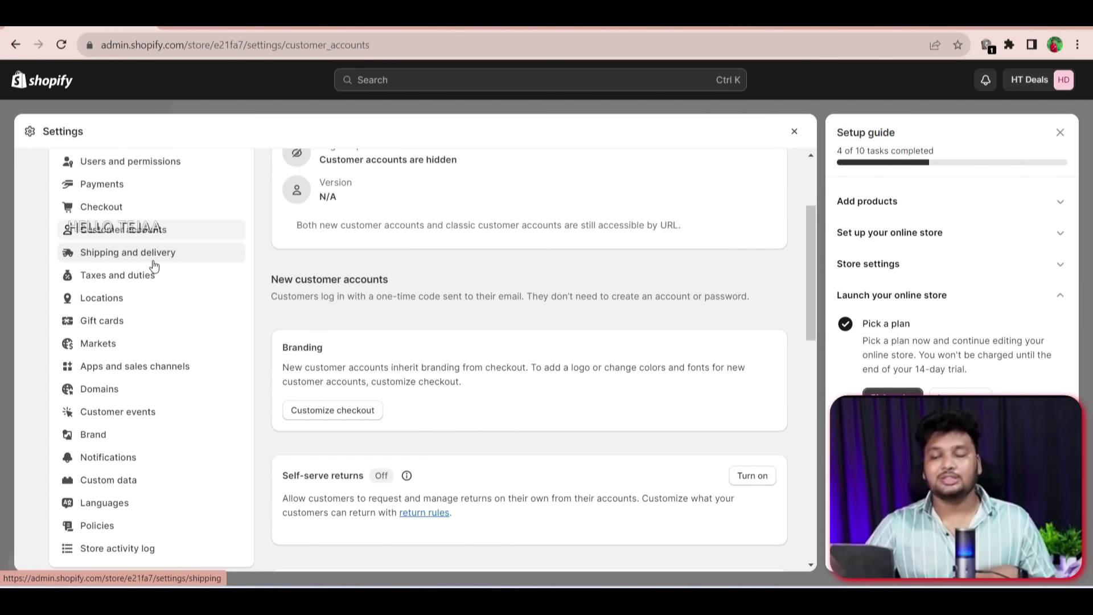
pyautogui.click(153, 261)
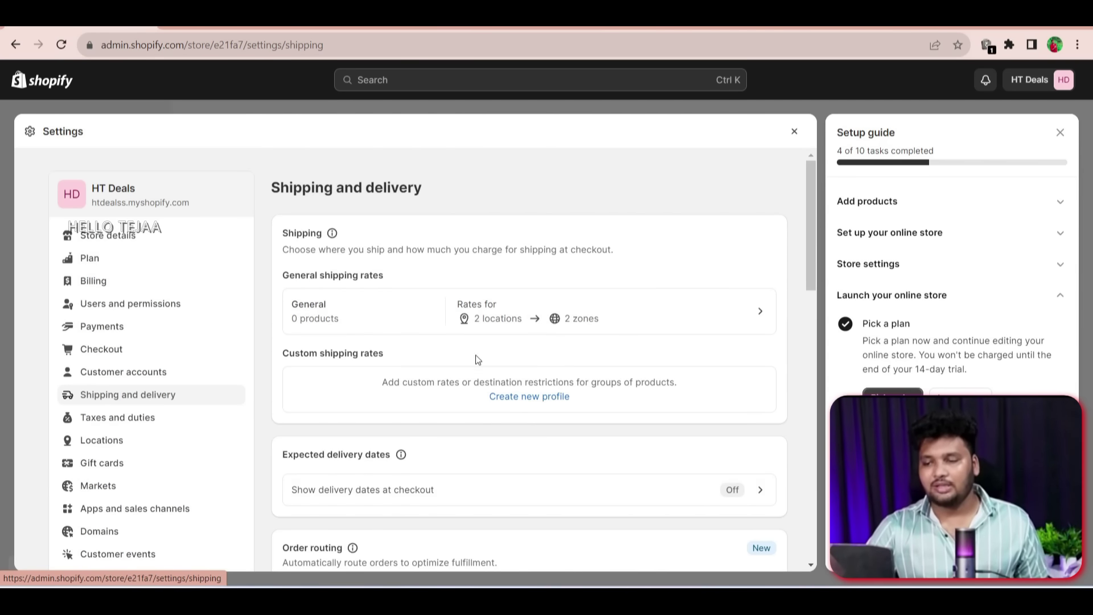
pyautogui.scroll(-3, 446, 353)
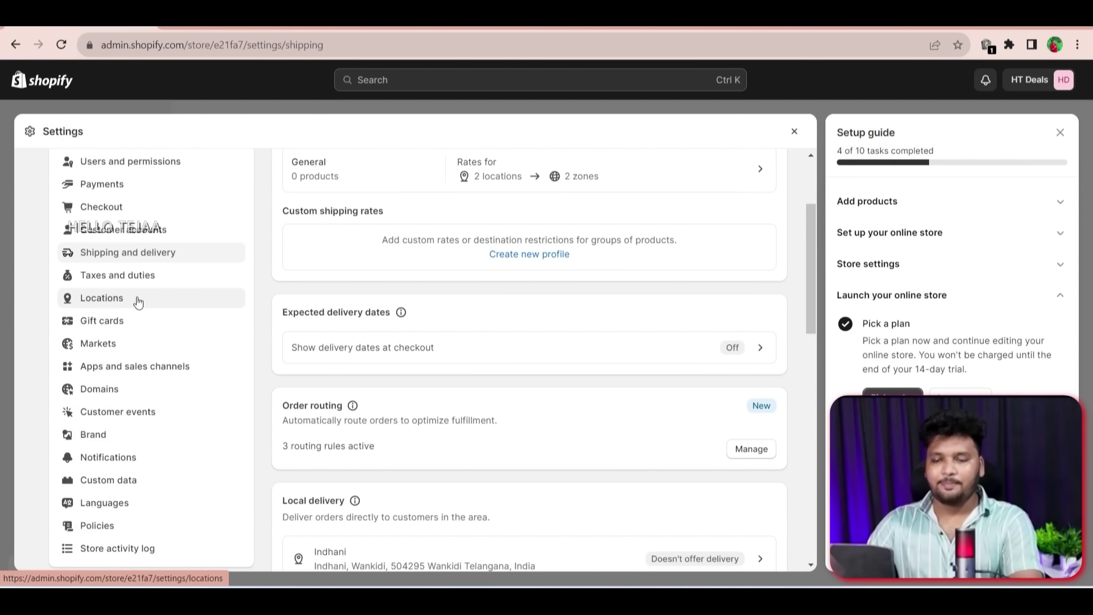
# Open the Domains settings and examine the details of the redirecting e21fa7.myshopify.com domain
pyautogui.click(98, 401)
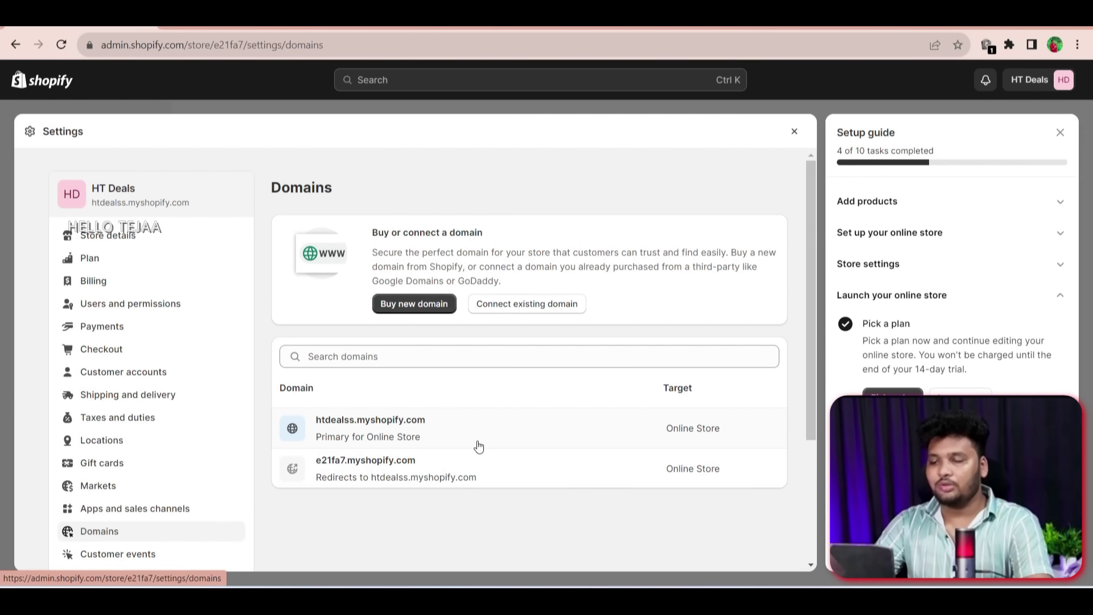
pyautogui.click(360, 473)
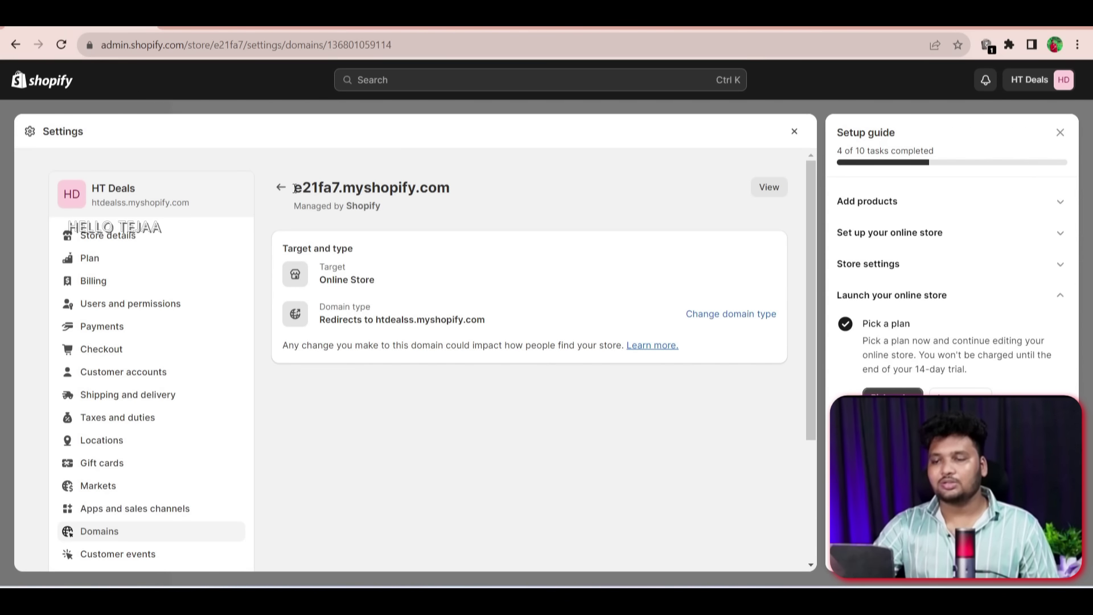
pyautogui.moveTo(295, 188); pyautogui.dragTo(485, 178)
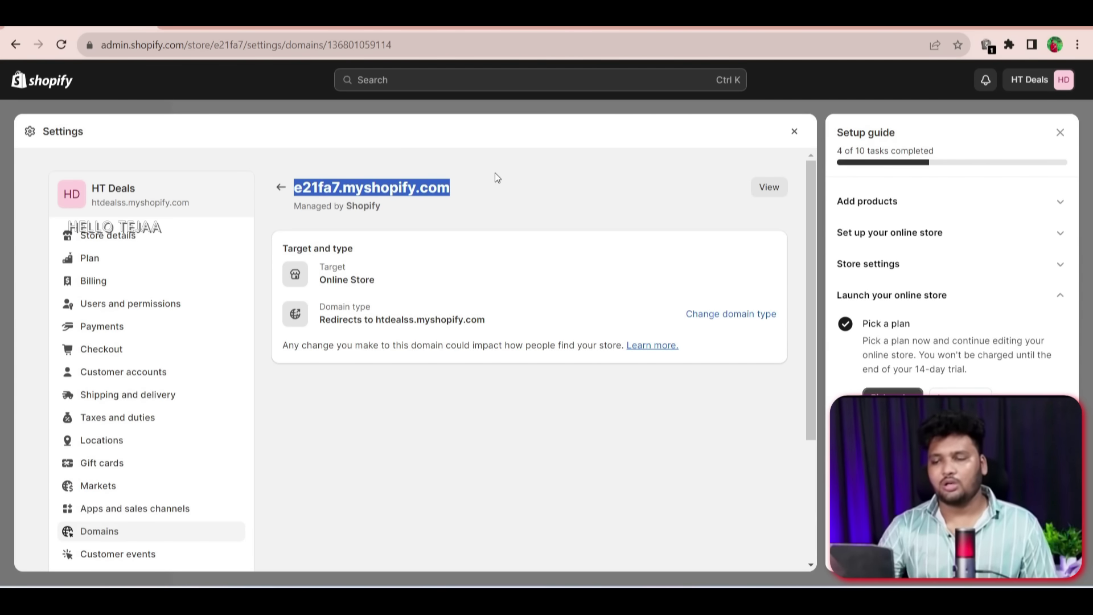
pyautogui.click(476, 417)
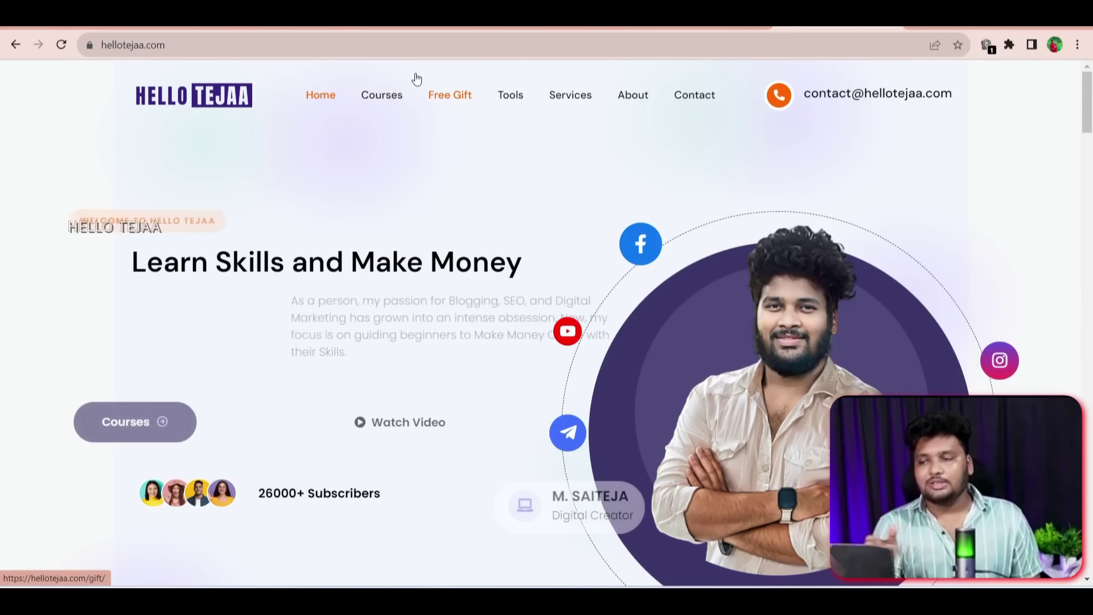
# Inspect hellotejaa.com as an example of a custom web address, and return to the store's Domains list
pyautogui.click(309, 40)
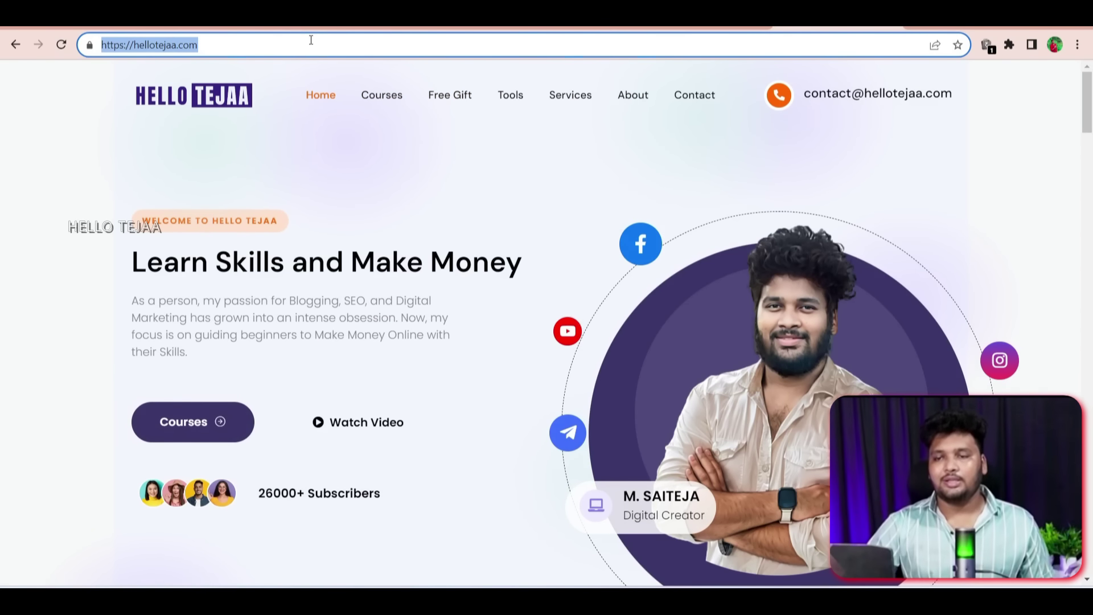
pyautogui.click(305, 41)
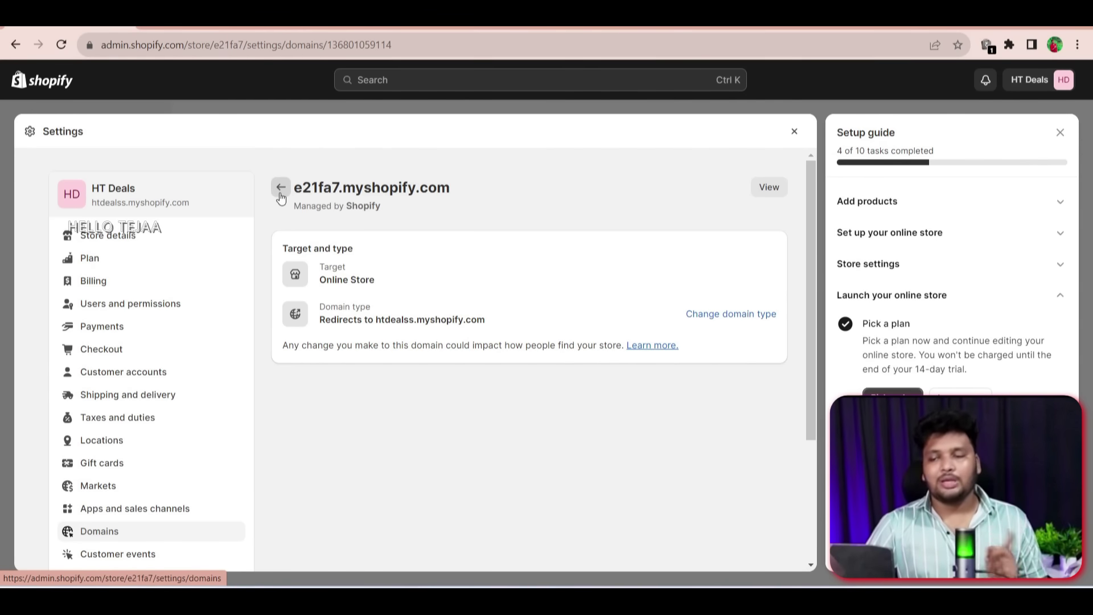
pyautogui.click(280, 190)
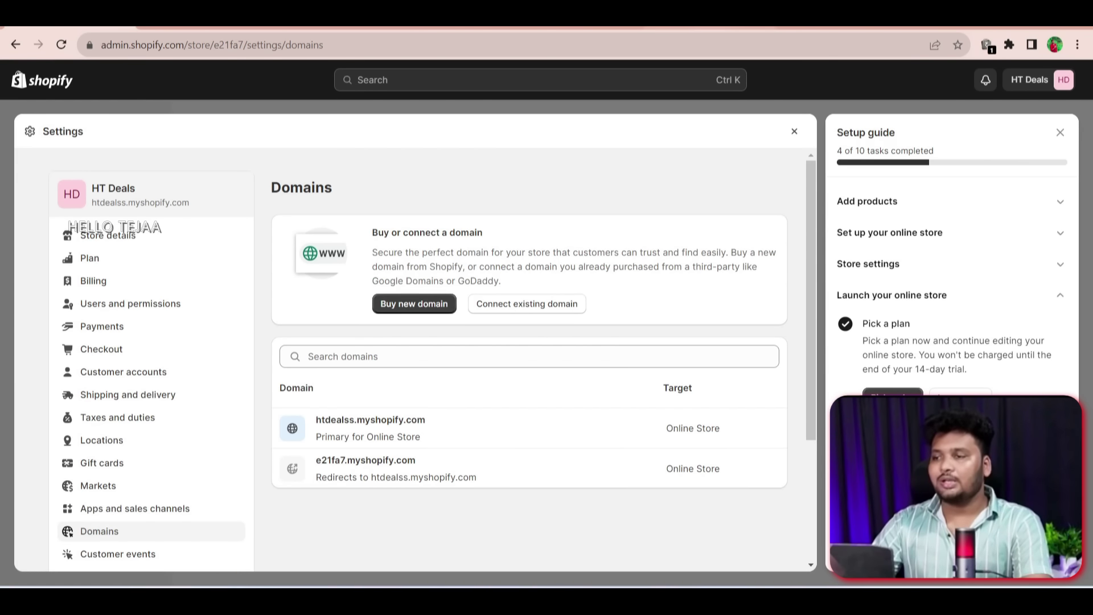
# Switch to the Hostinger website and search for the domain name htdeals
pyautogui.click(706, 23)
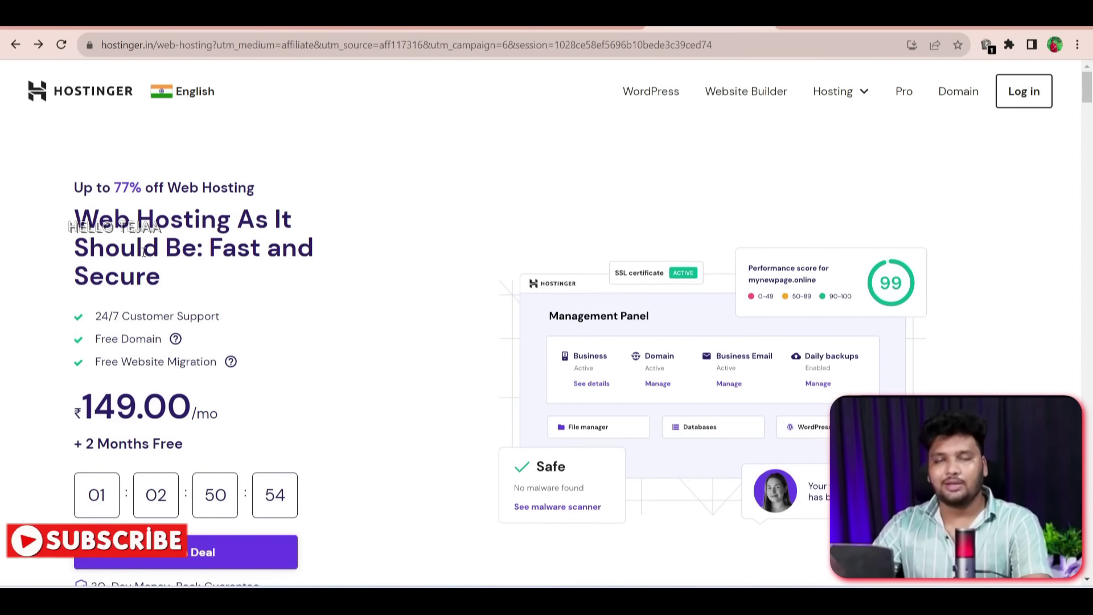
pyautogui.click(953, 96)
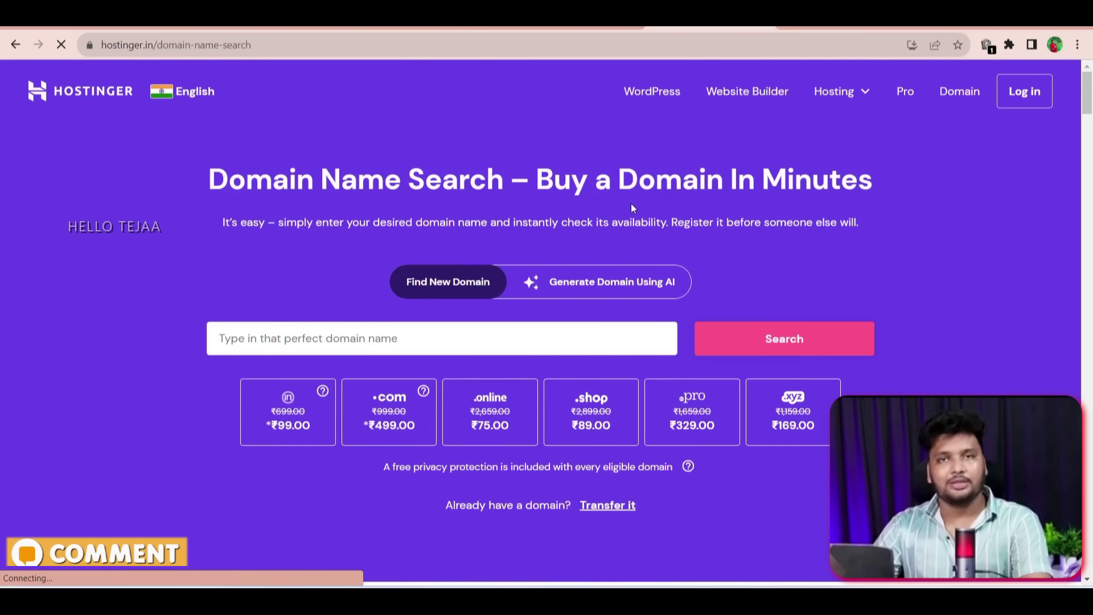
pyautogui.click(407, 338)
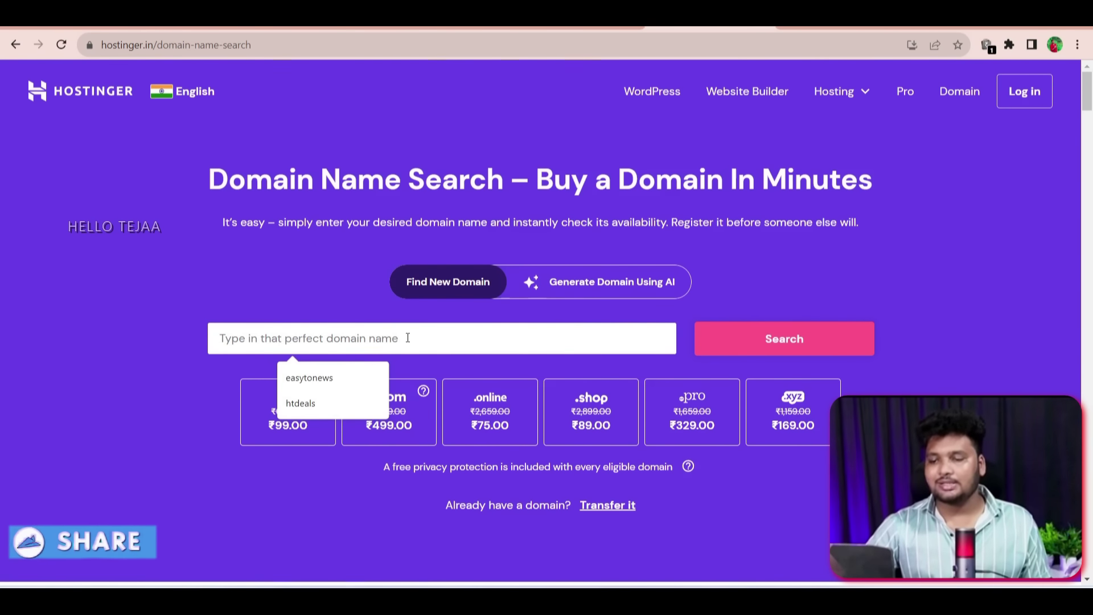
pyautogui.click(339, 404)
pyautogui.click(836, 343)
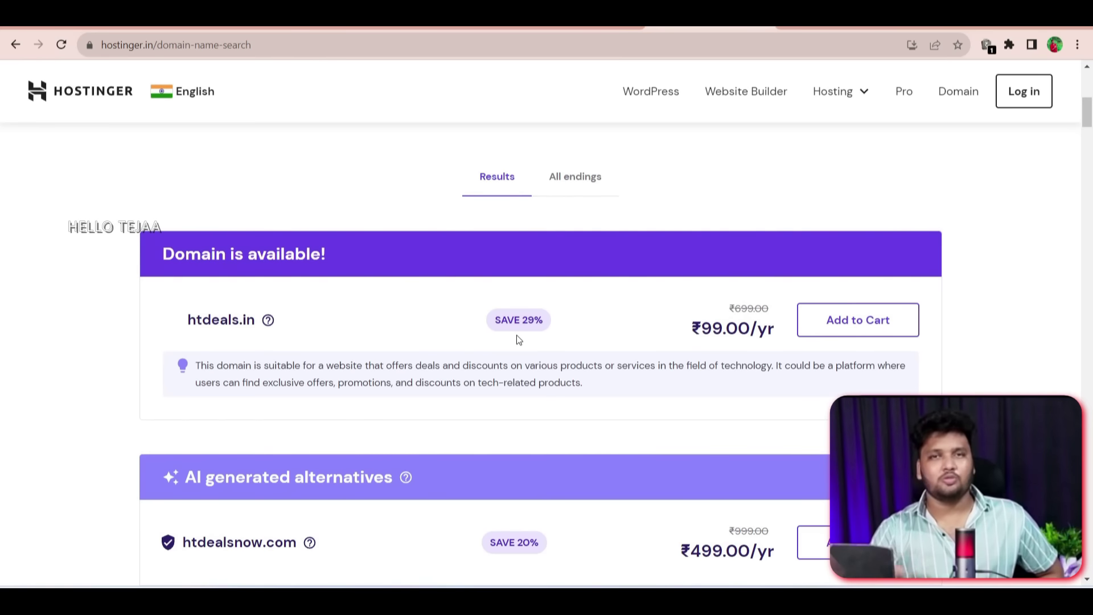
# Review the domain search results and alternatives, and add htdeals.in to the cart
pyautogui.scroll(-4, 517, 340)
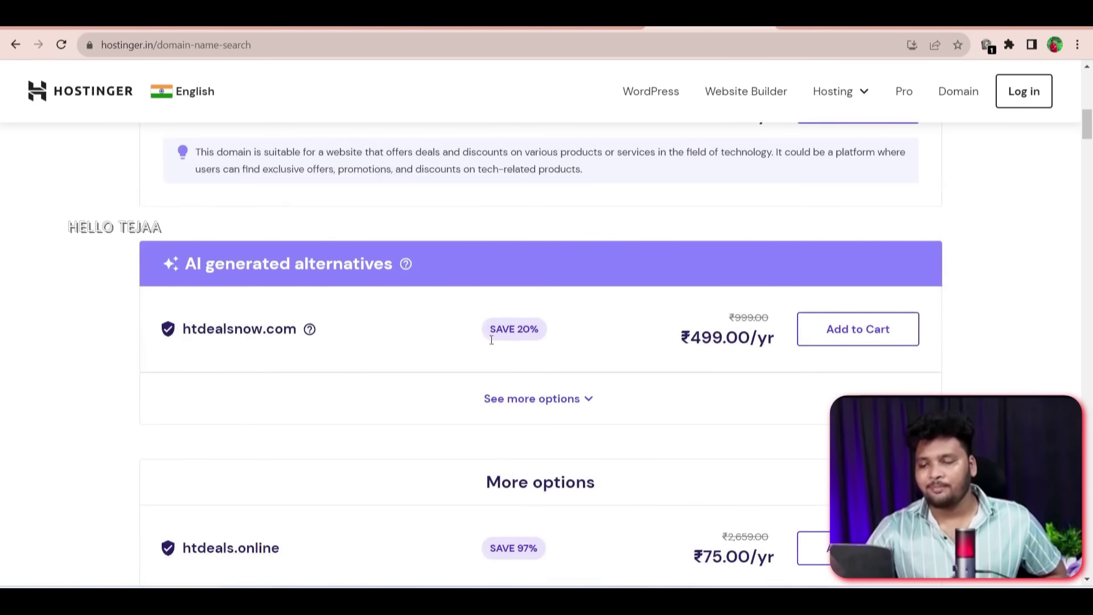
pyautogui.scroll(-3, 505, 350)
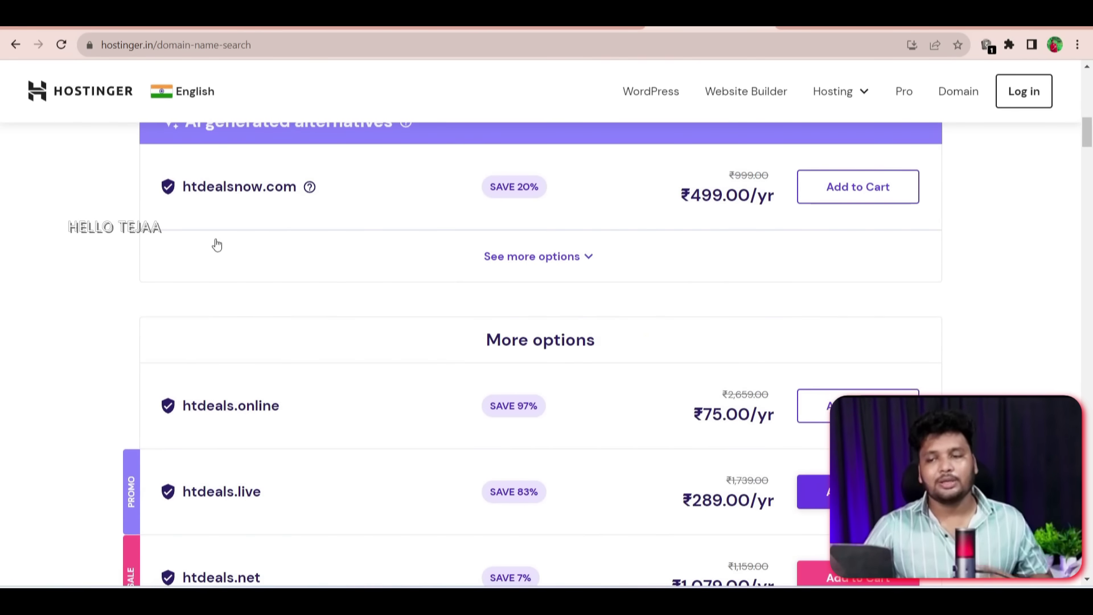
pyautogui.scroll(5, 427, 273)
pyautogui.scroll(5, 431, 282)
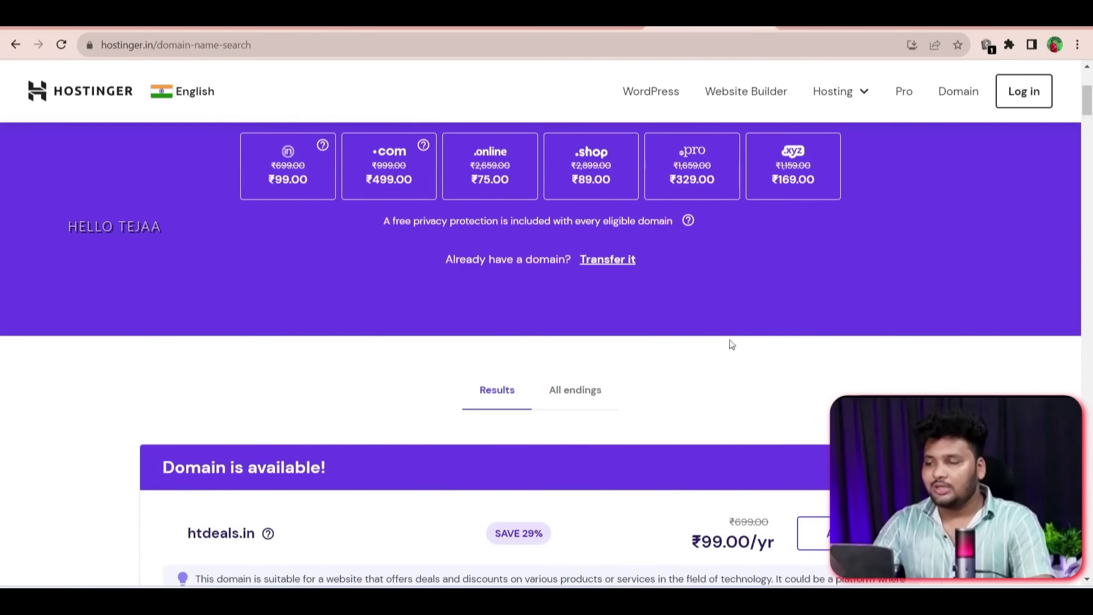
pyautogui.scroll(-5, 439, 387)
pyautogui.click(901, 251)
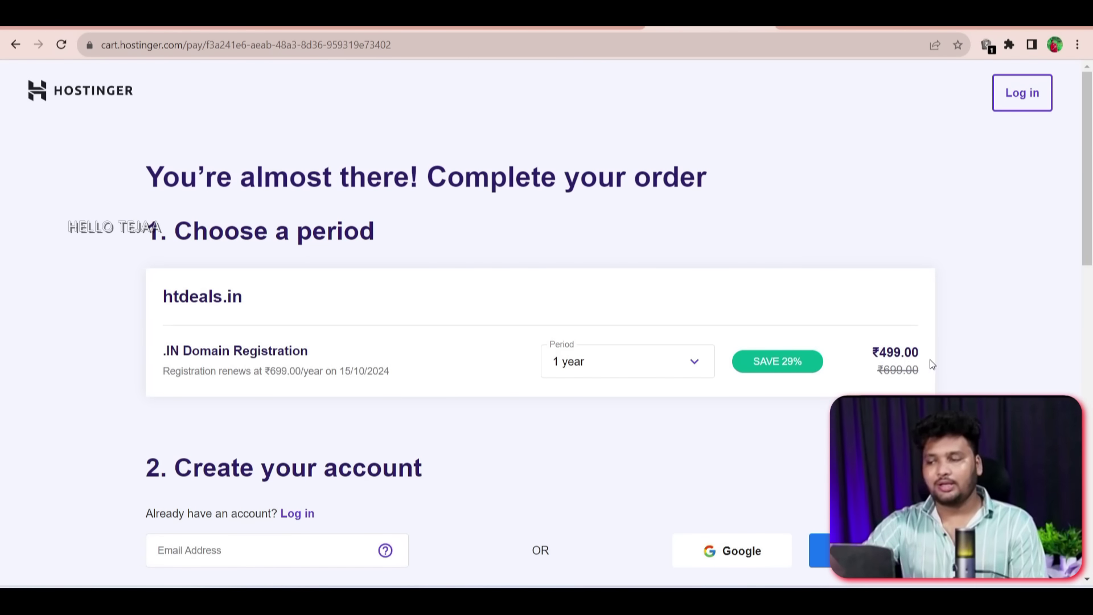
# Try the 3 years registration period for htdeals.in and set it back to 1 year
pyautogui.click(619, 372)
pyautogui.click(580, 448)
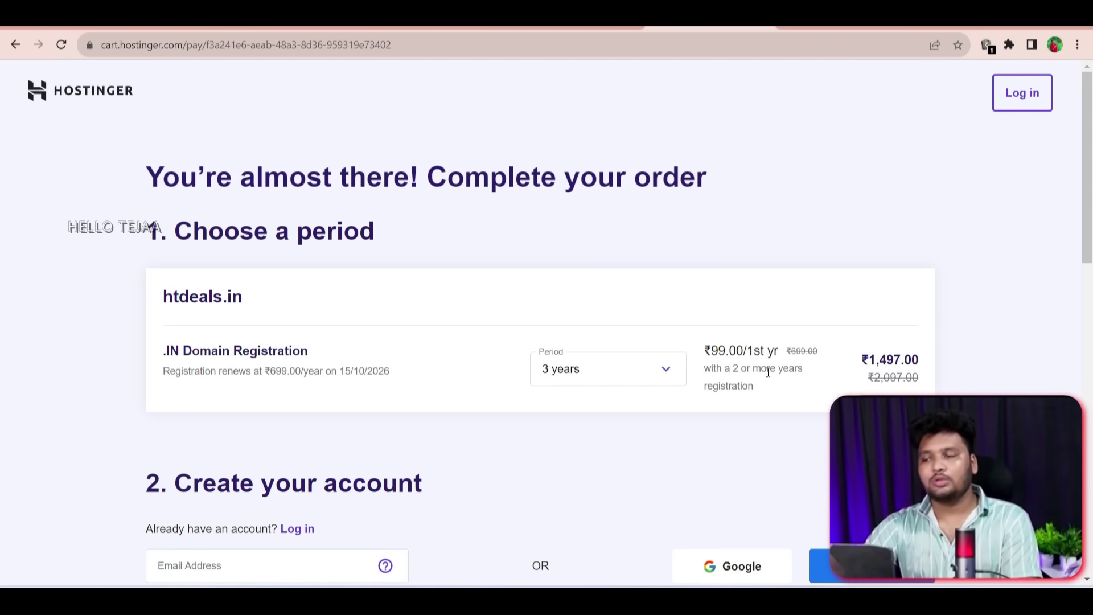
pyautogui.click(604, 385)
pyautogui.click(607, 396)
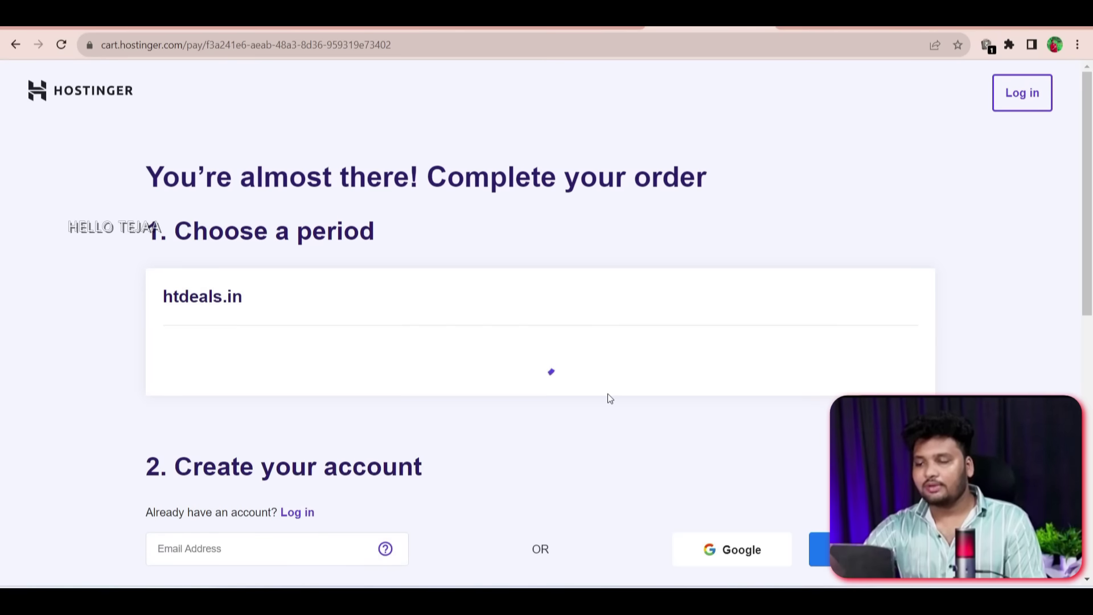
# Review the rest of the htdeals.in order, including account creation, payment methods, billing fields and total
pyautogui.scroll(-5, 682, 382)
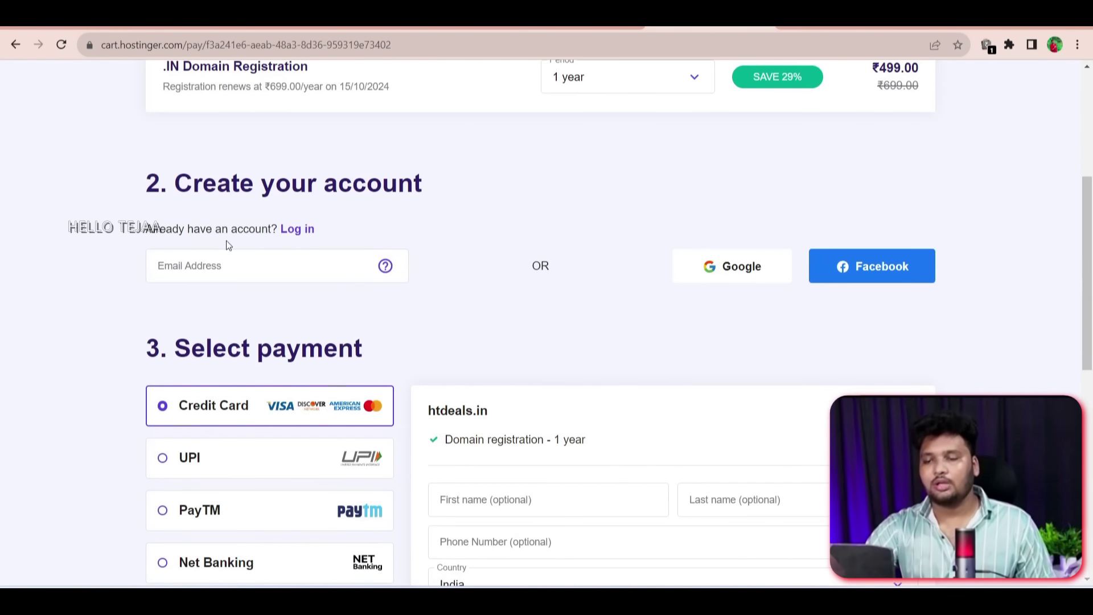
pyautogui.scroll(-3, 383, 314)
pyautogui.scroll(-6, 300, 383)
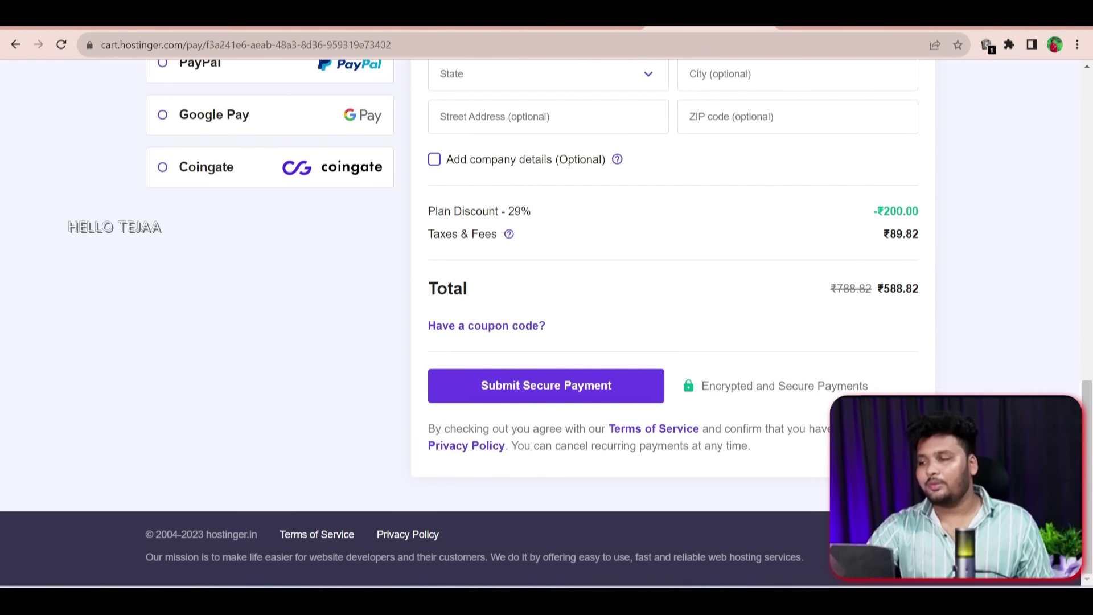
pyautogui.doubleClick(935, 289)
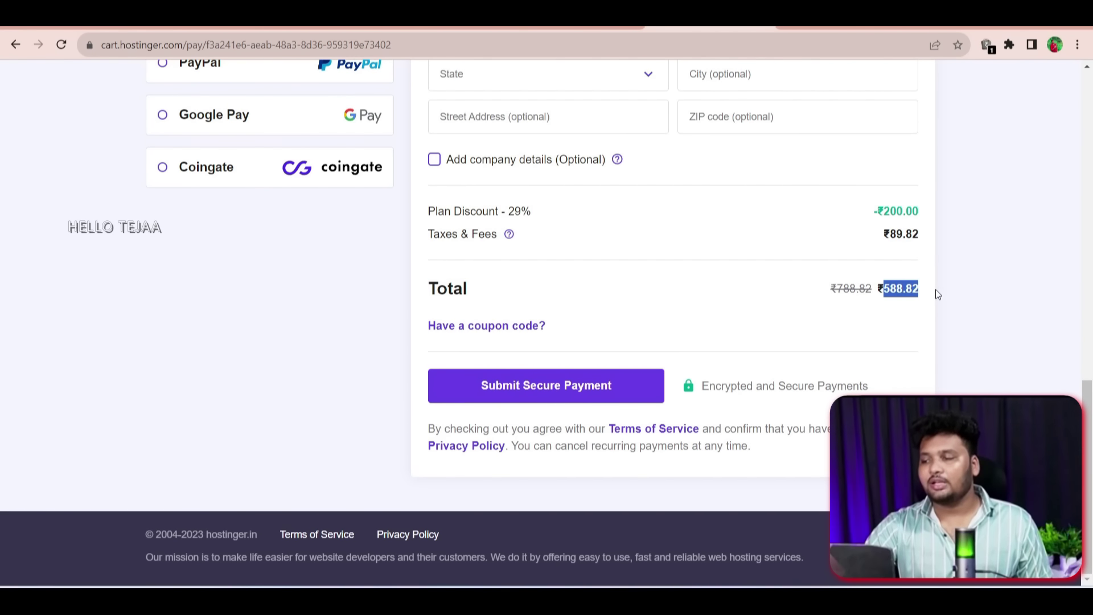
pyautogui.click(934, 289)
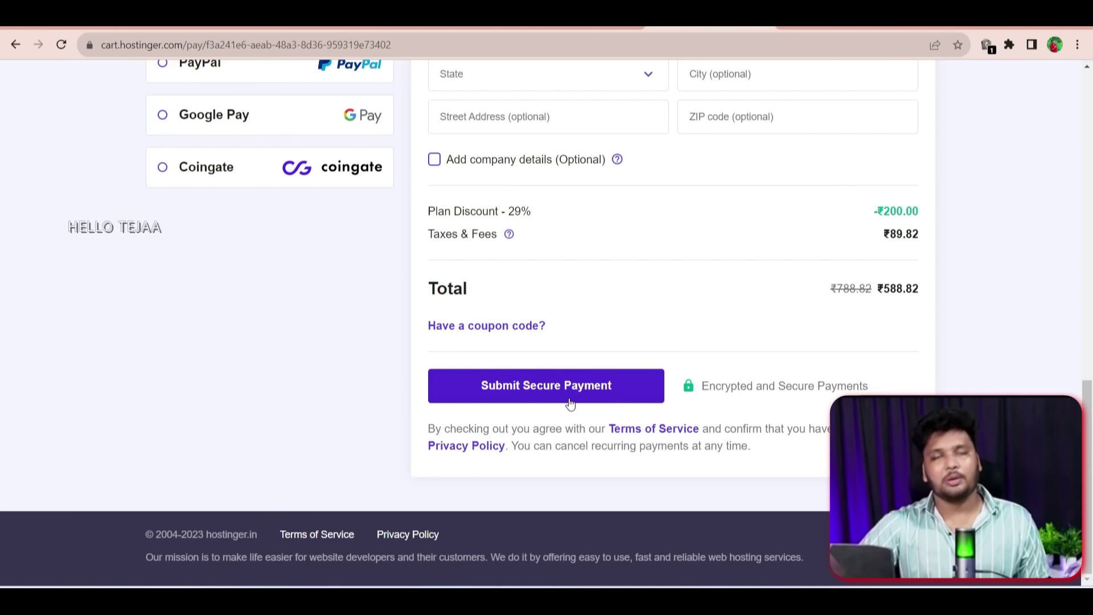
pyautogui.scroll(5, 570, 405)
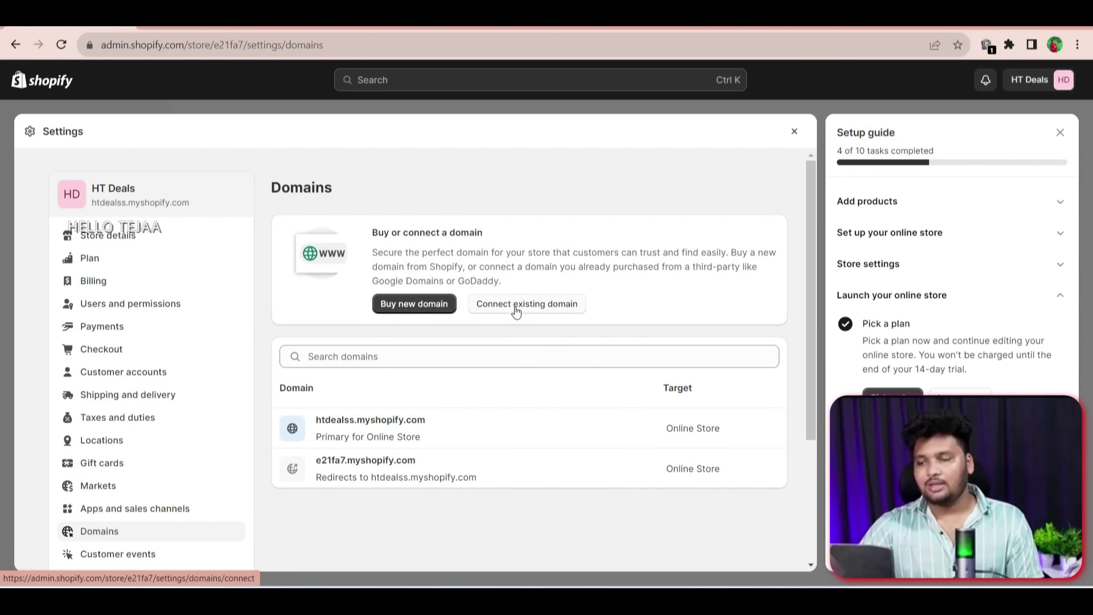
# View the form for connecting an existing domain to the store and return to the Domains list
pyautogui.click(515, 306)
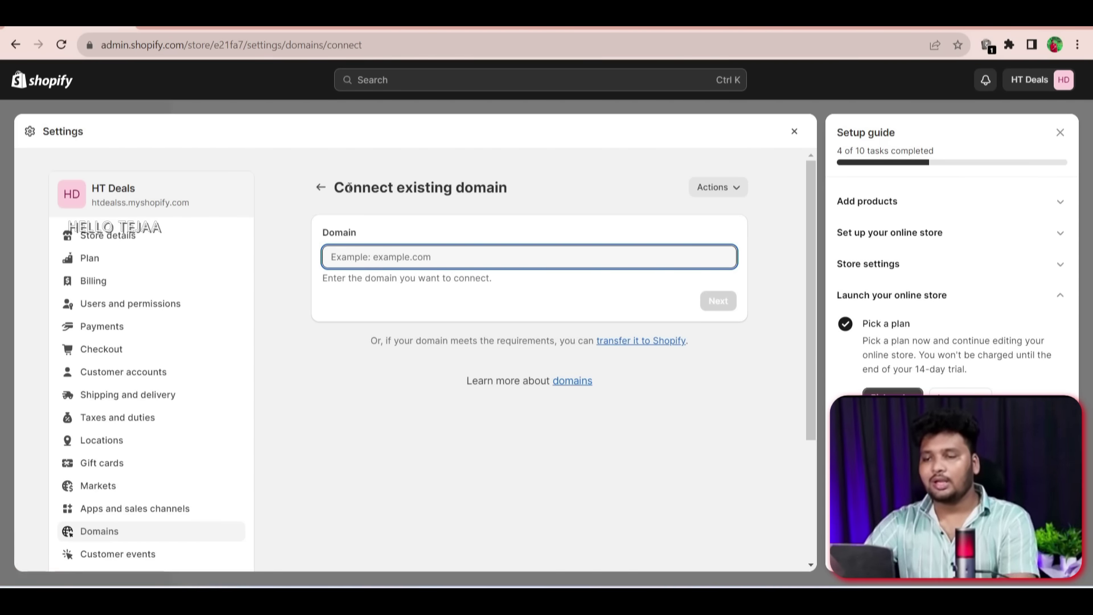
pyautogui.click(321, 189)
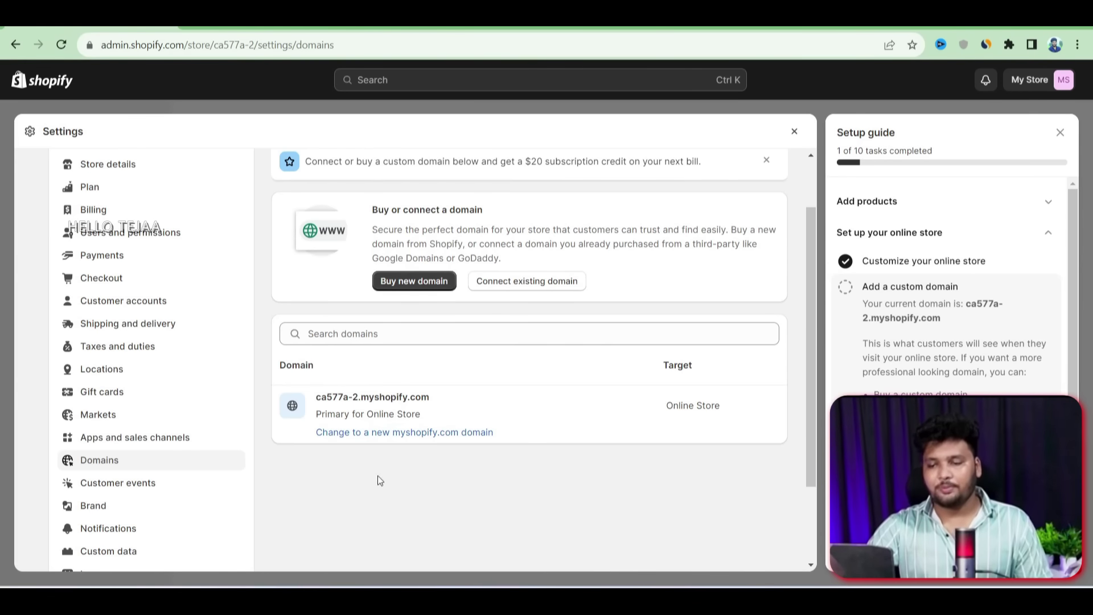
# Check in the My Store domain settings whether htdeasss is available as a new myshopify.com domain
pyautogui.click(468, 433)
pyautogui.click(449, 342)
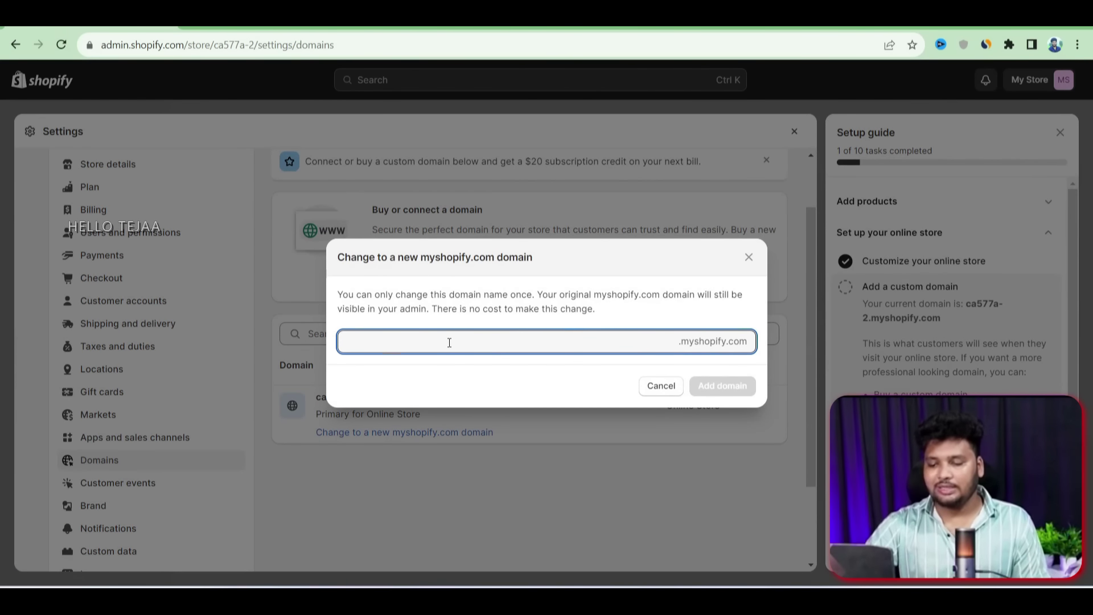
pyautogui.write('htdeasss')
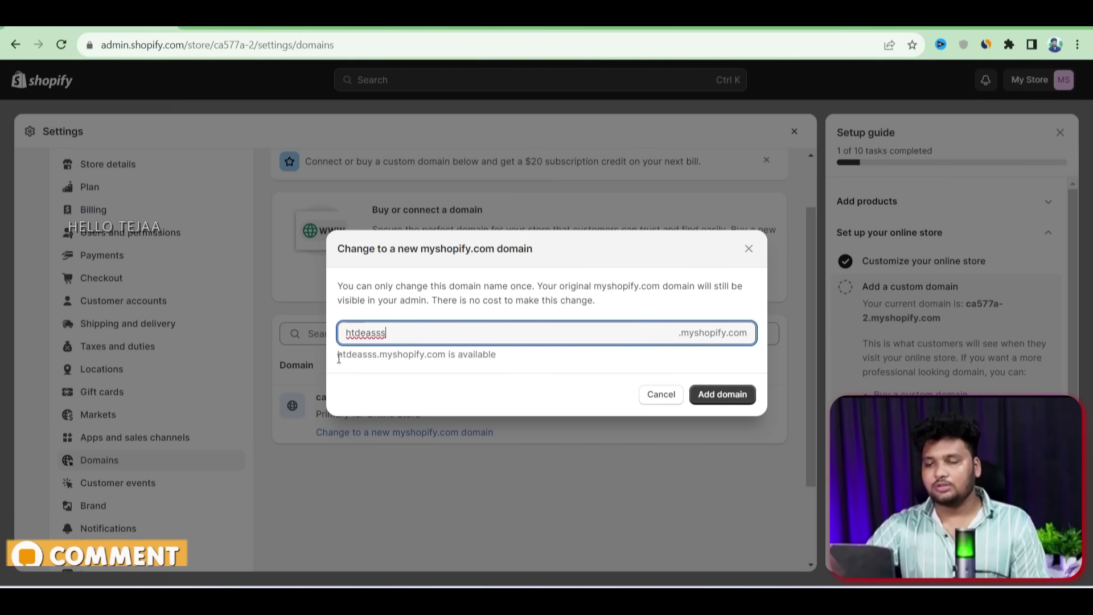
pyautogui.moveTo(339, 357); pyautogui.dragTo(451, 359)
pyautogui.click(586, 369)
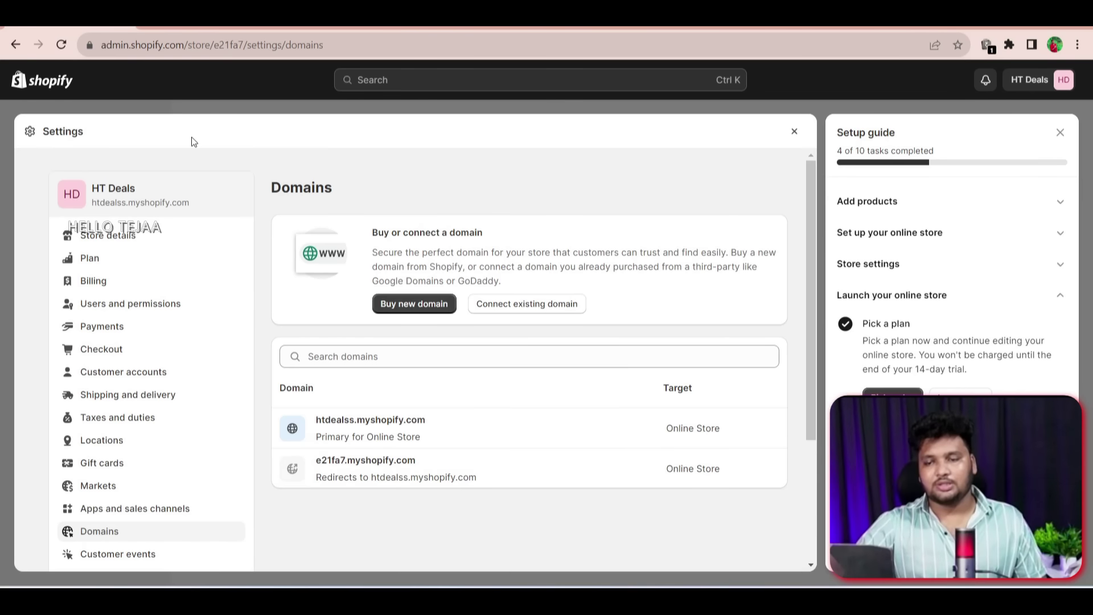
# Look over the remaining HT Deals settings categories and close the settings
pyautogui.scroll(-3, 132, 378)
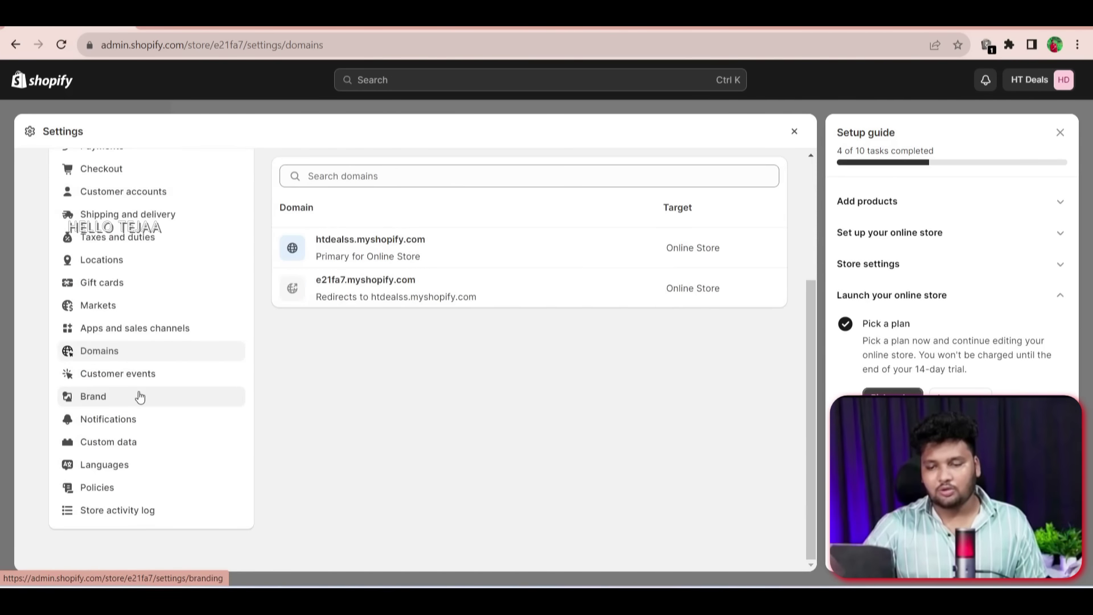
pyautogui.scroll(3, 139, 396)
pyautogui.press('Escape')
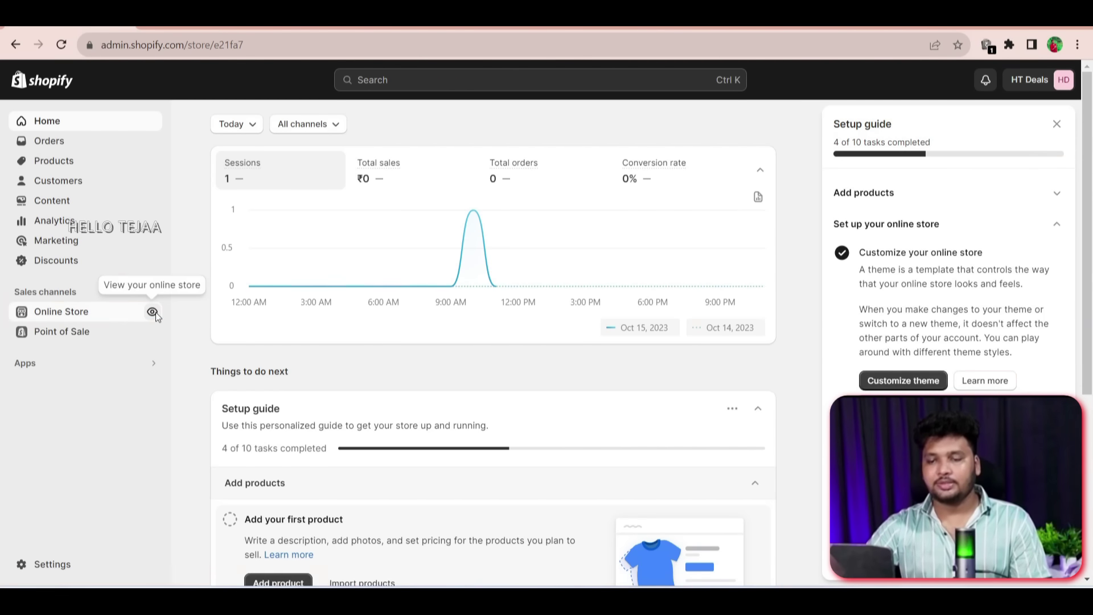
# View the live online store and look through its home page, including the popular products
pyautogui.click(153, 313)
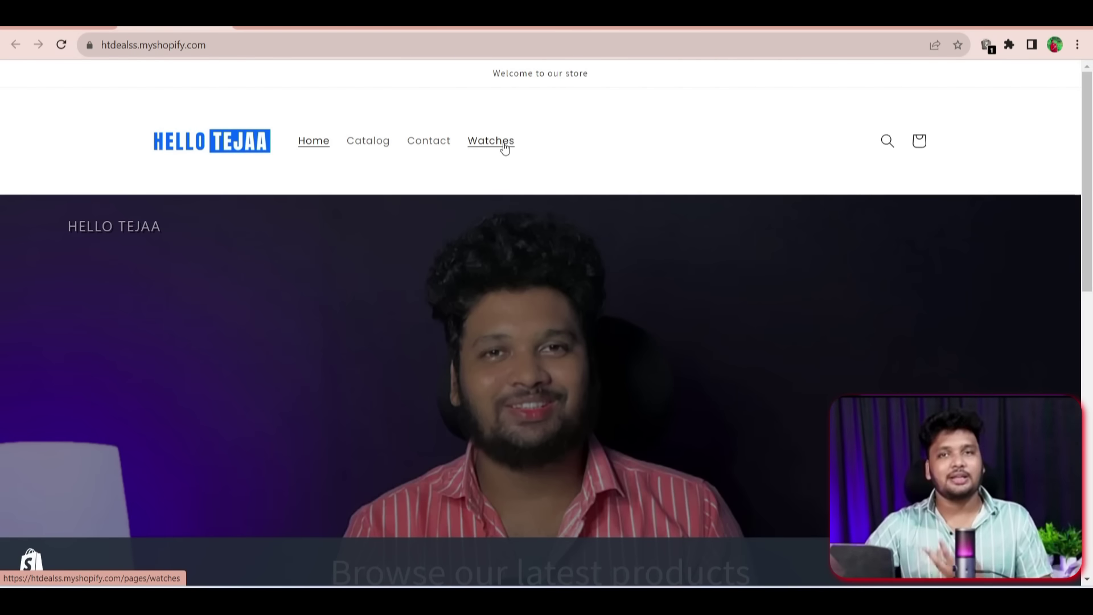
pyautogui.scroll(-7, 483, 217)
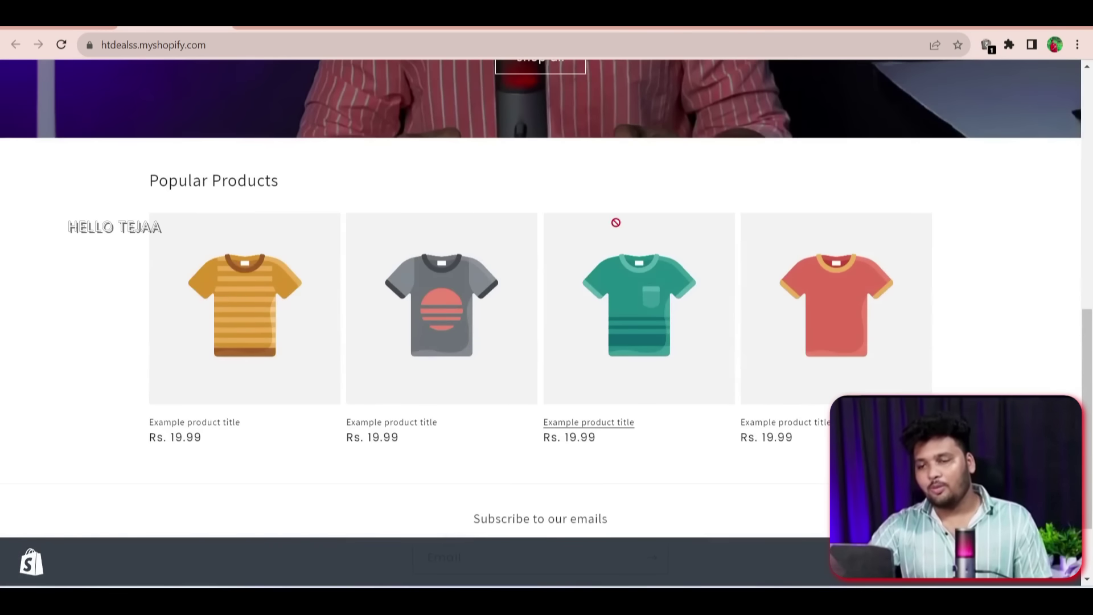
pyautogui.scroll(7, 616, 222)
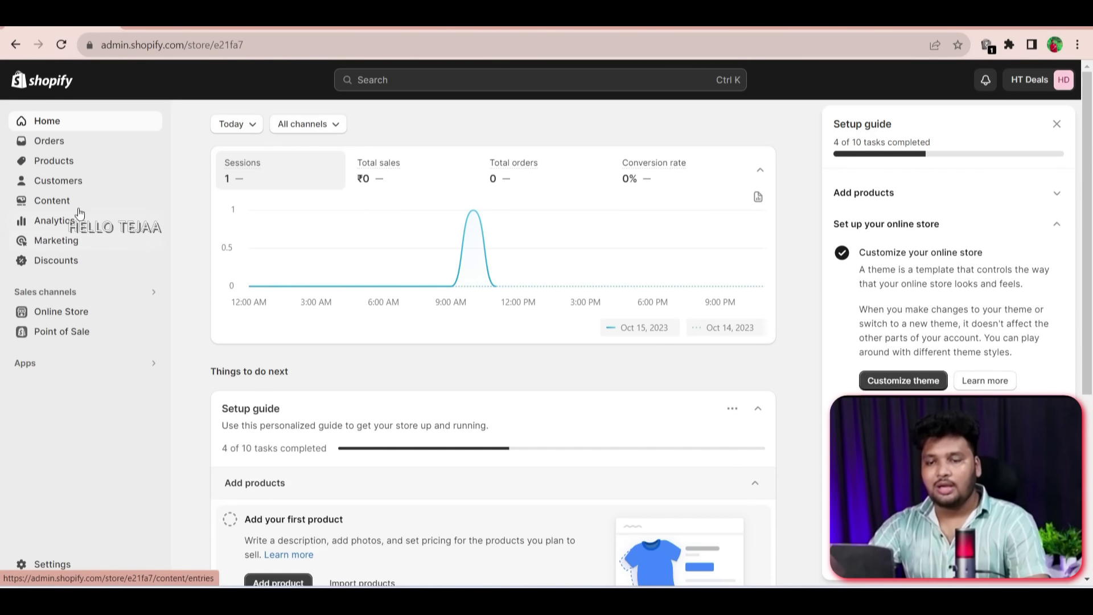
# Create and save a visible online store page titled Electronics with the default page template
pyautogui.click(102, 314)
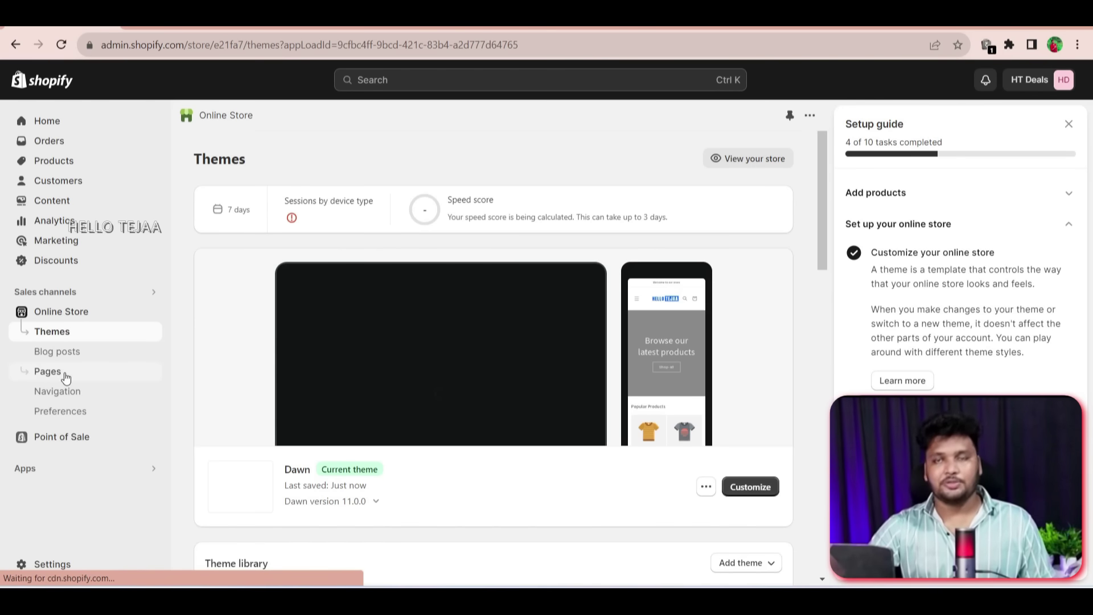
pyautogui.click(67, 373)
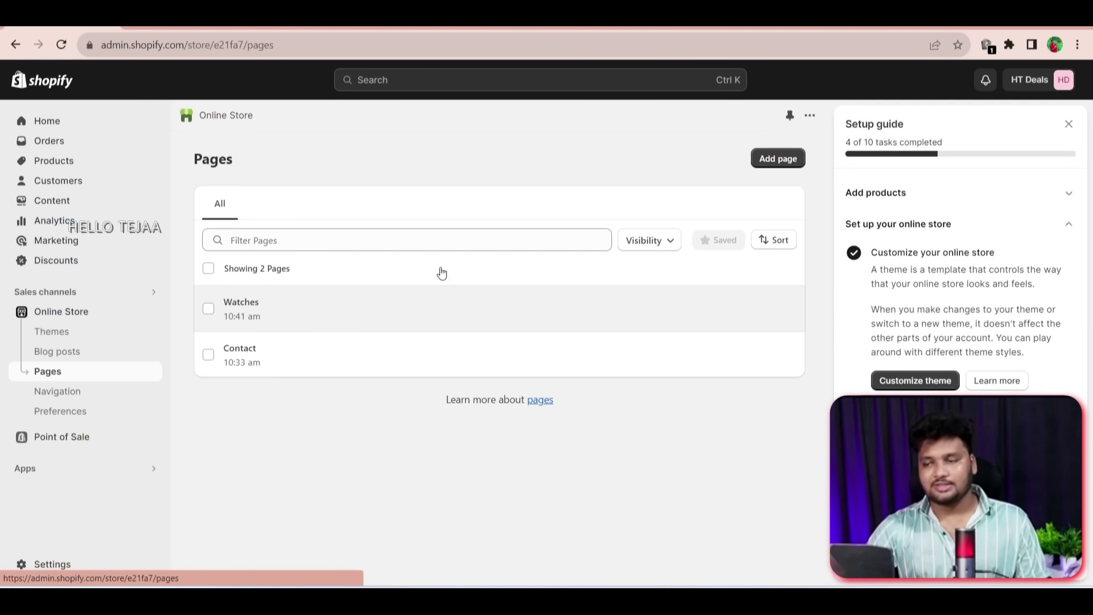
pyautogui.click(789, 160)
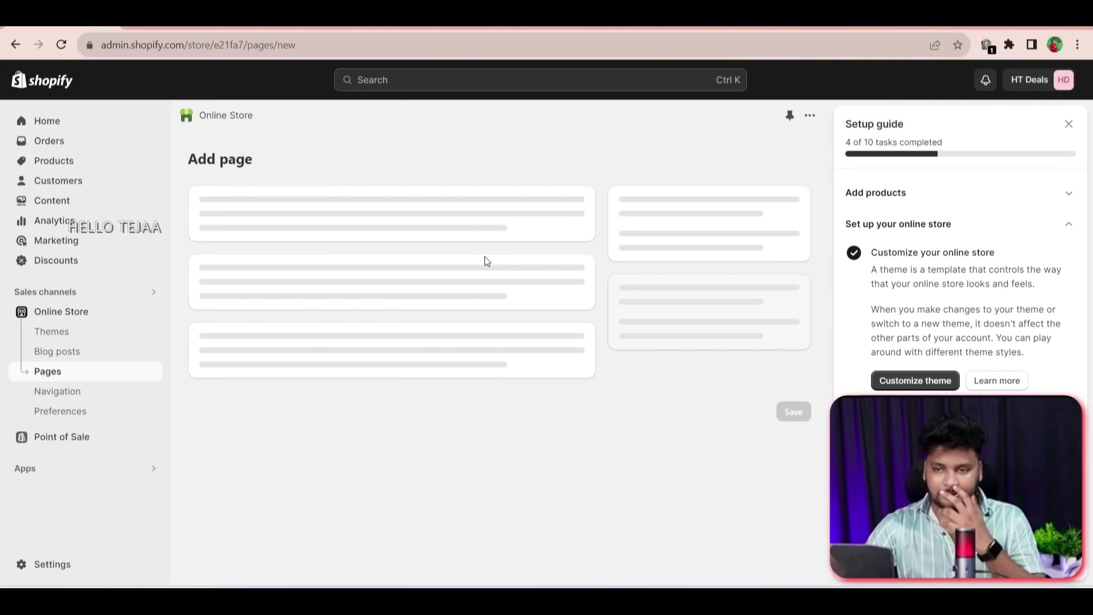
pyautogui.click(342, 224)
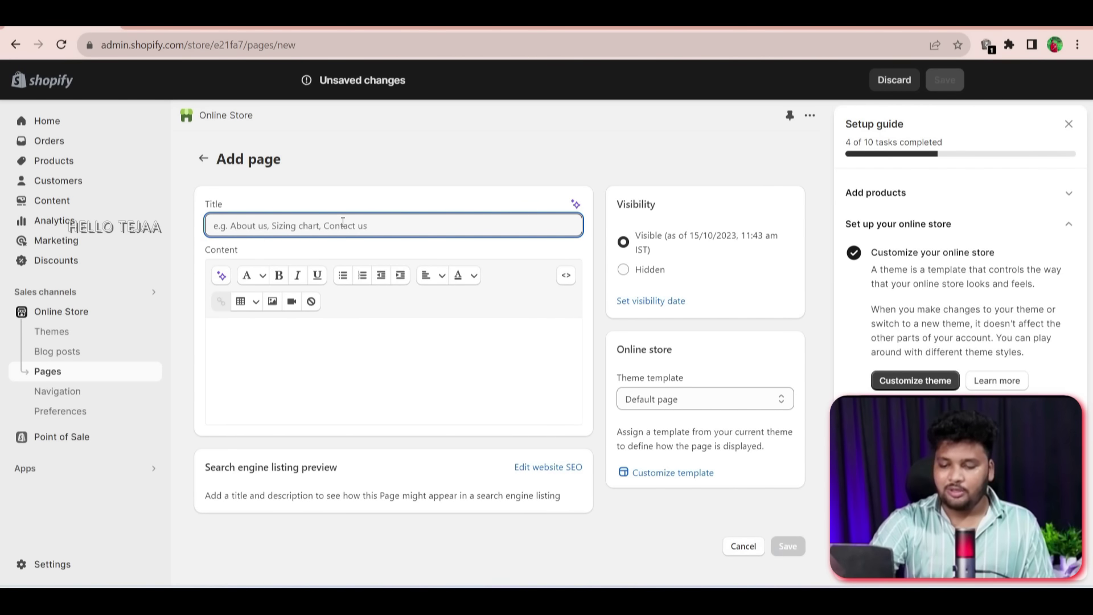
pyautogui.write('Electronics')
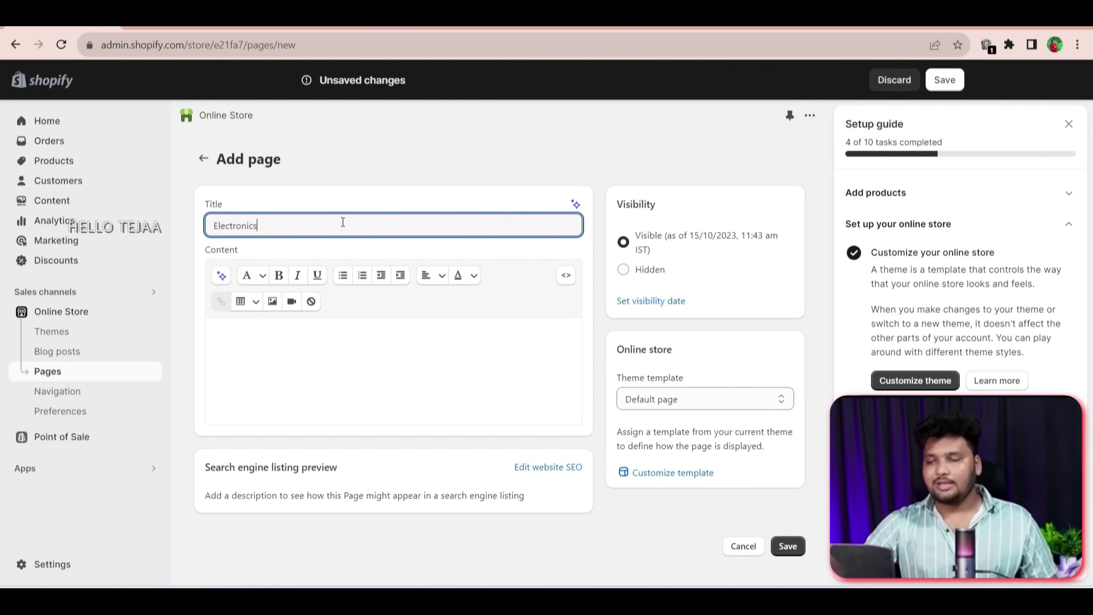
pyautogui.click(790, 552)
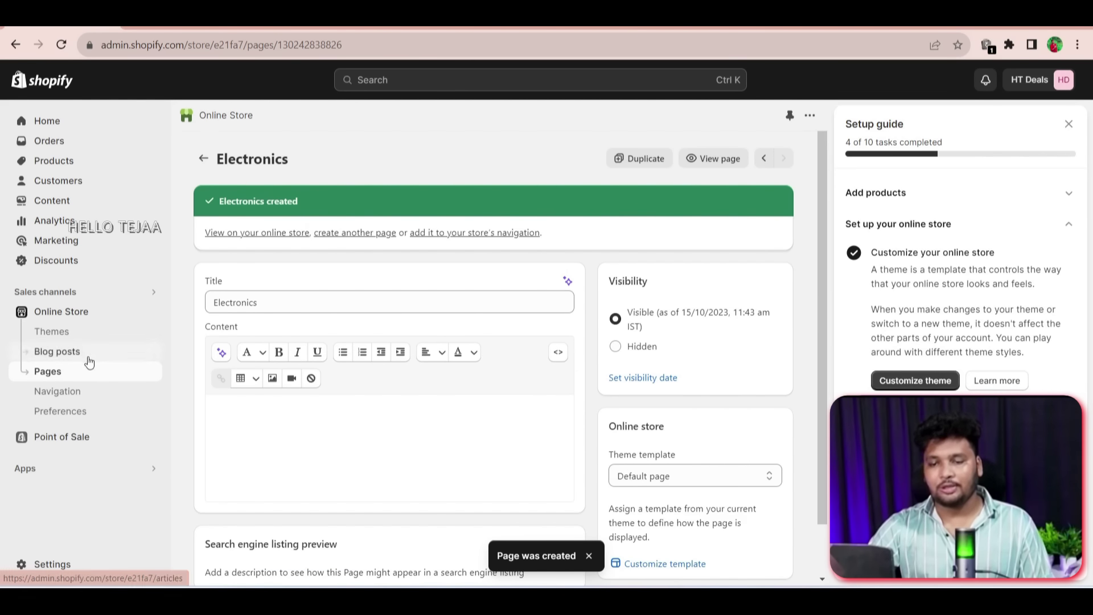
# Add an Electronics item linked to the Electronics page to the store's Main menu and save the menu
pyautogui.click(59, 392)
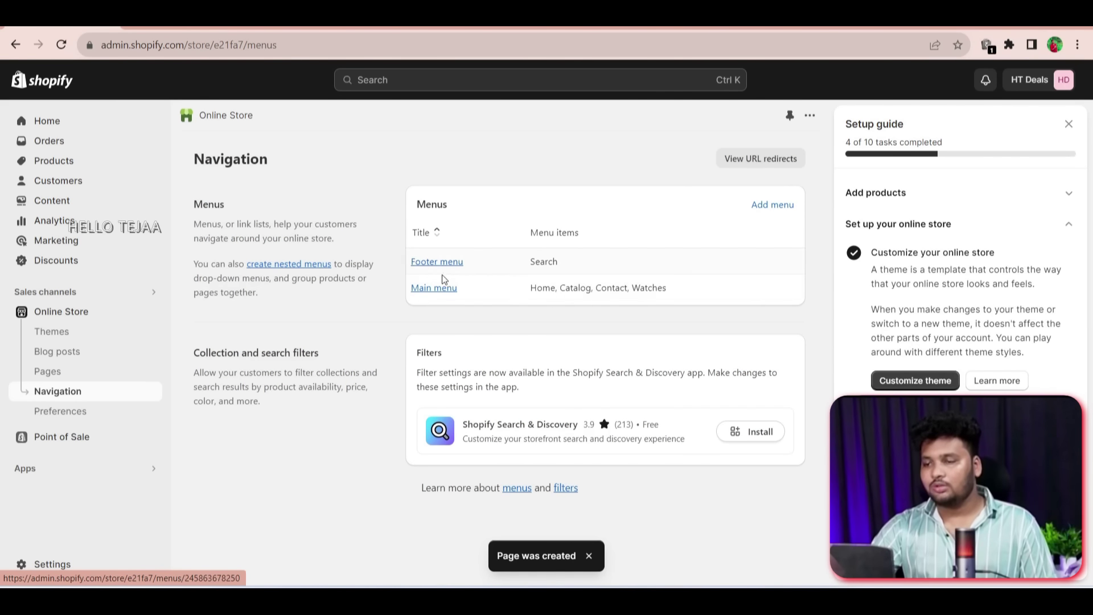
pyautogui.click(435, 288)
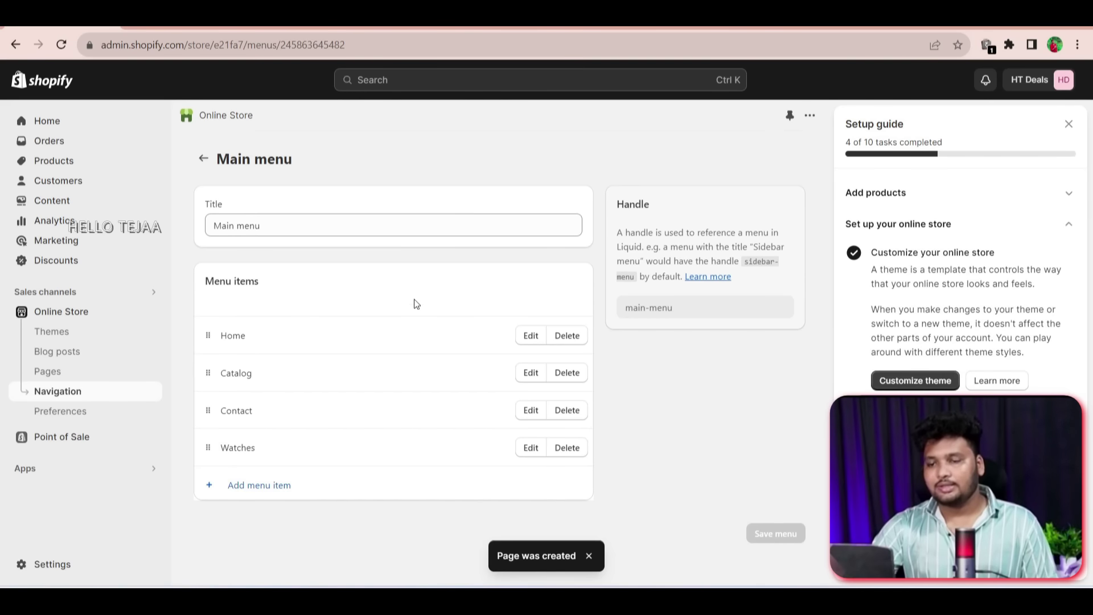
pyautogui.click(274, 493)
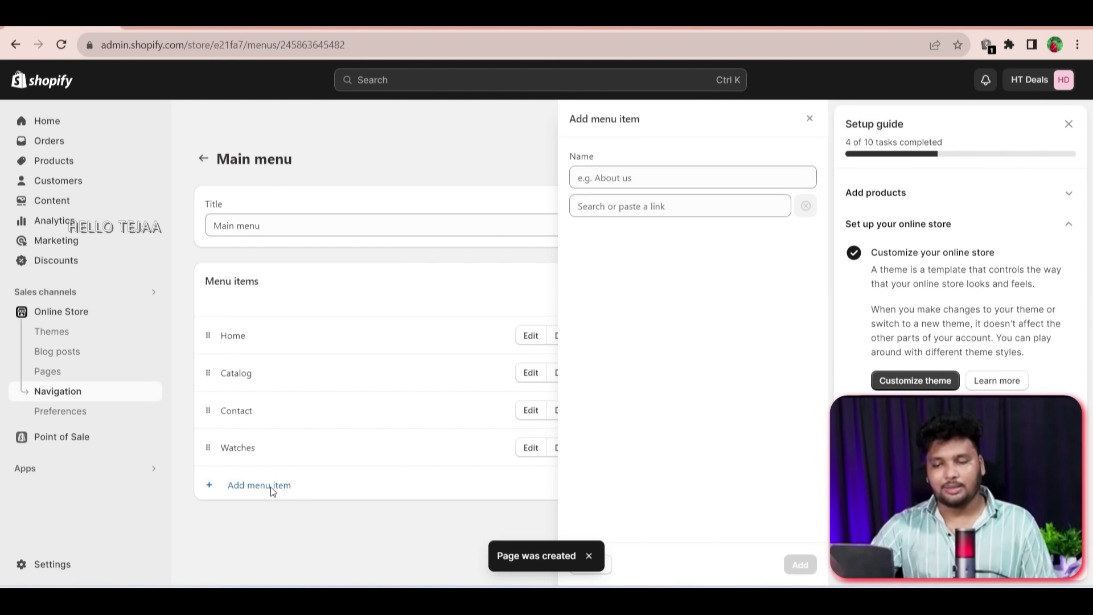
pyautogui.click(623, 206)
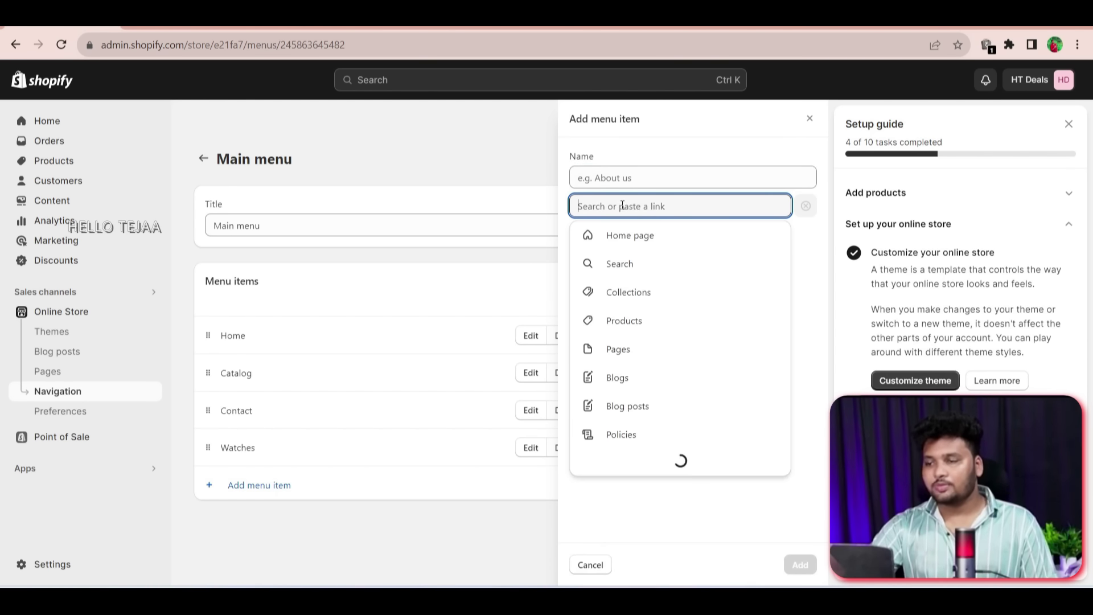
pyautogui.click(625, 349)
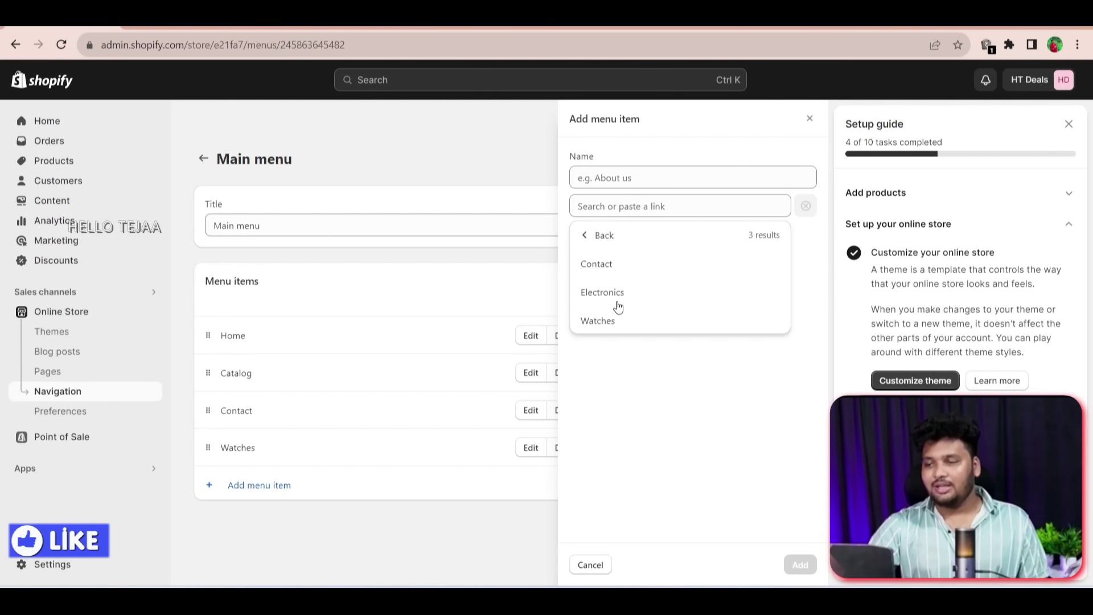
pyautogui.click(618, 294)
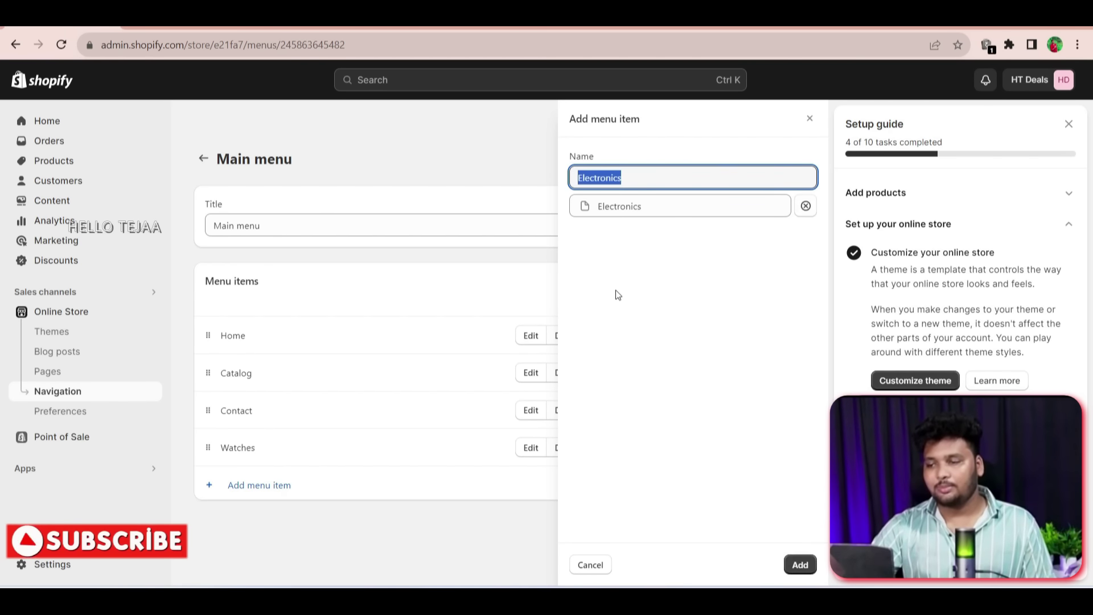
pyautogui.click(800, 565)
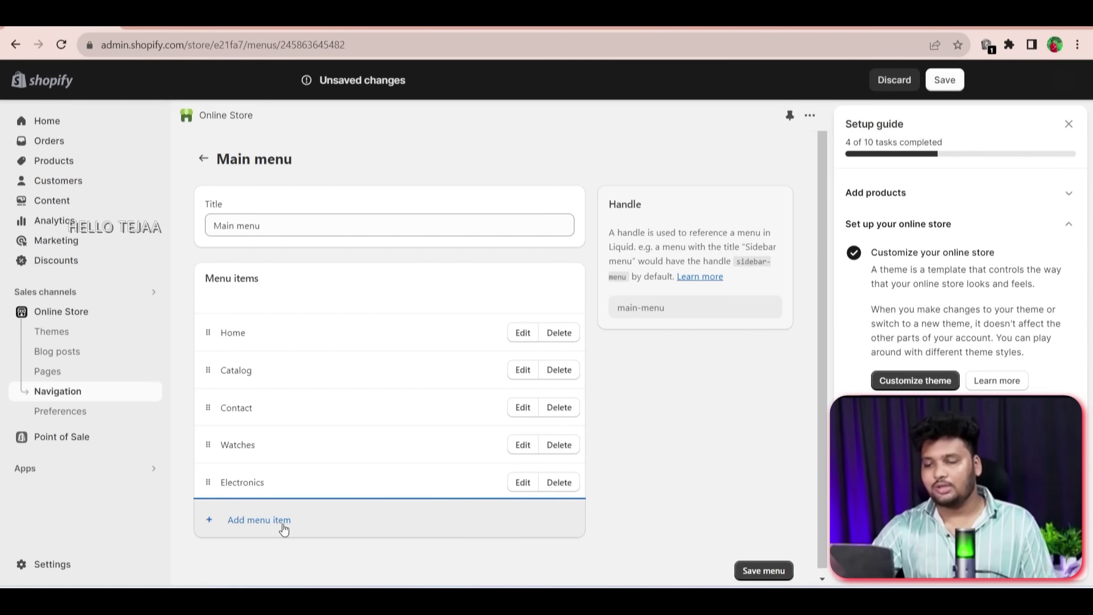
pyautogui.click(758, 567)
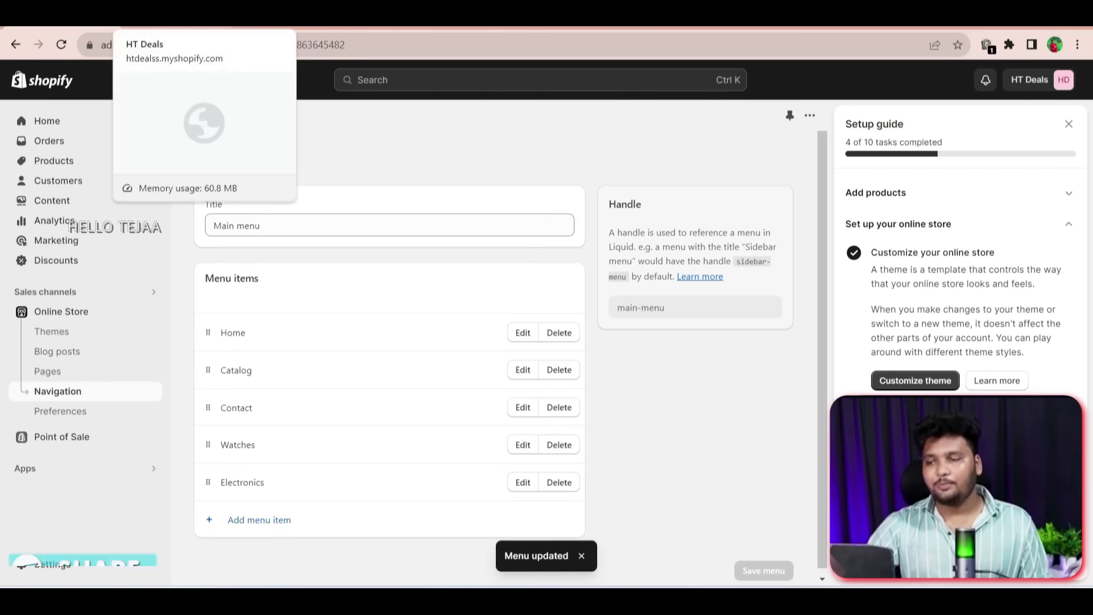
# Reload the live HT Deals store and view its Electronics page from the header navigation
pyautogui.click(170, 14)
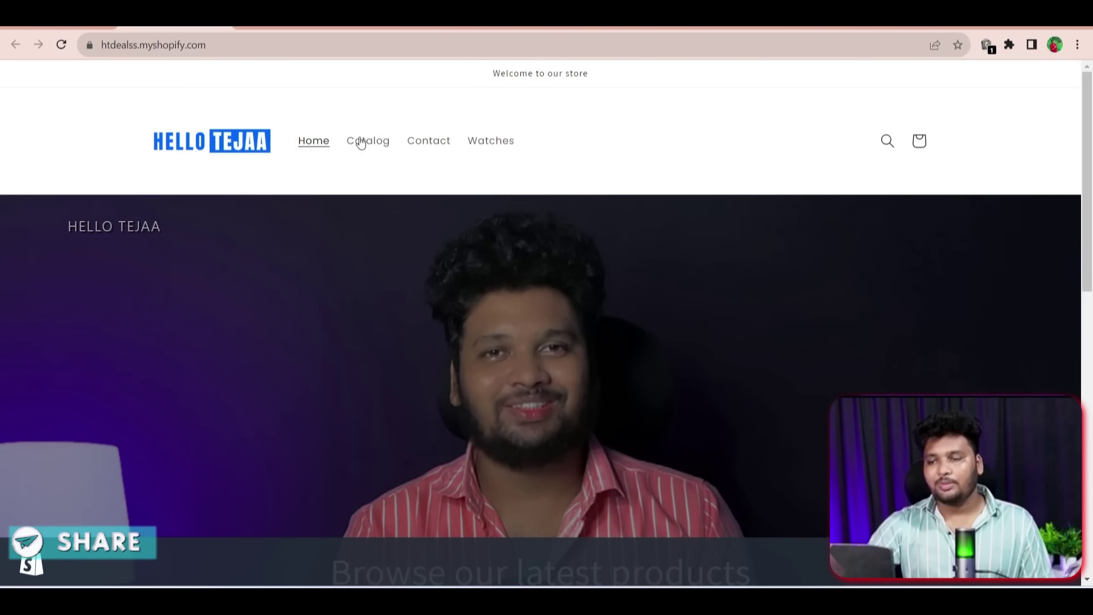
pyautogui.click(62, 46)
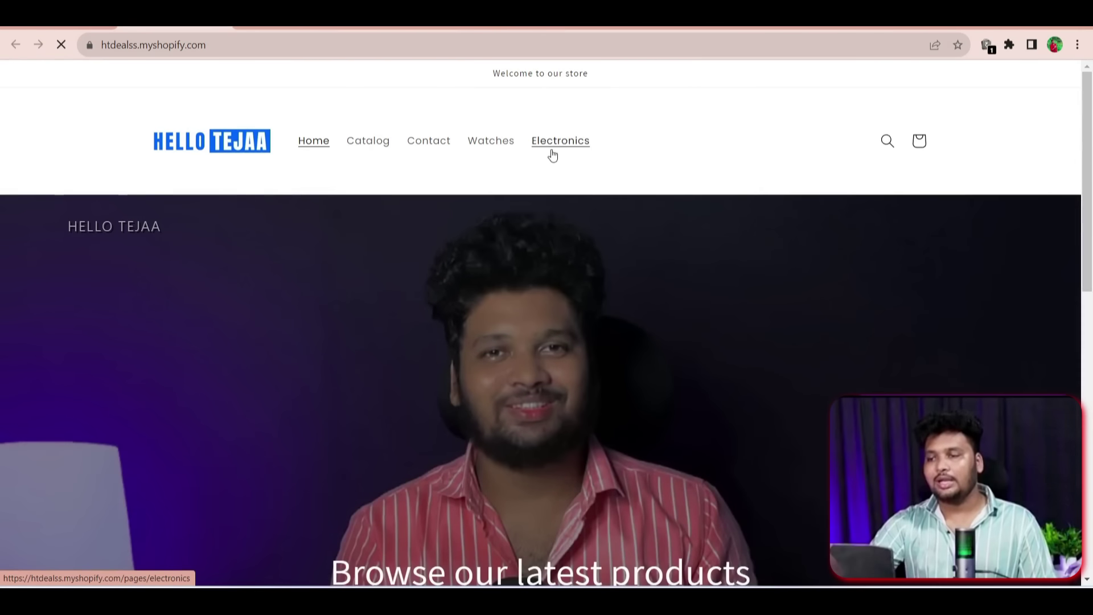
pyautogui.click(569, 157)
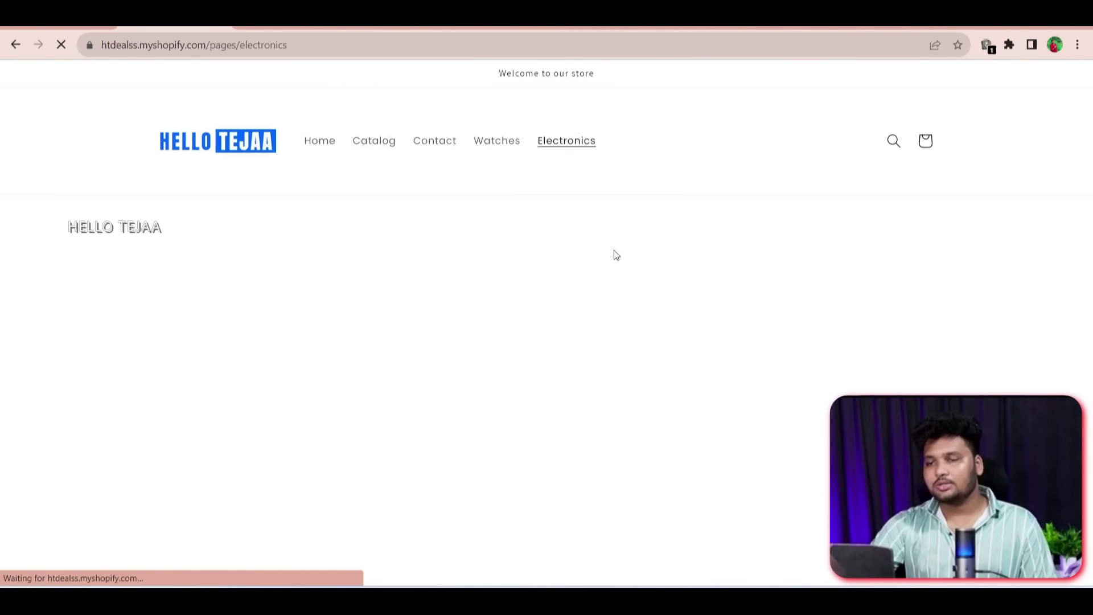
pyautogui.moveTo(258, 250); pyautogui.dragTo(497, 259)
pyautogui.click(498, 258)
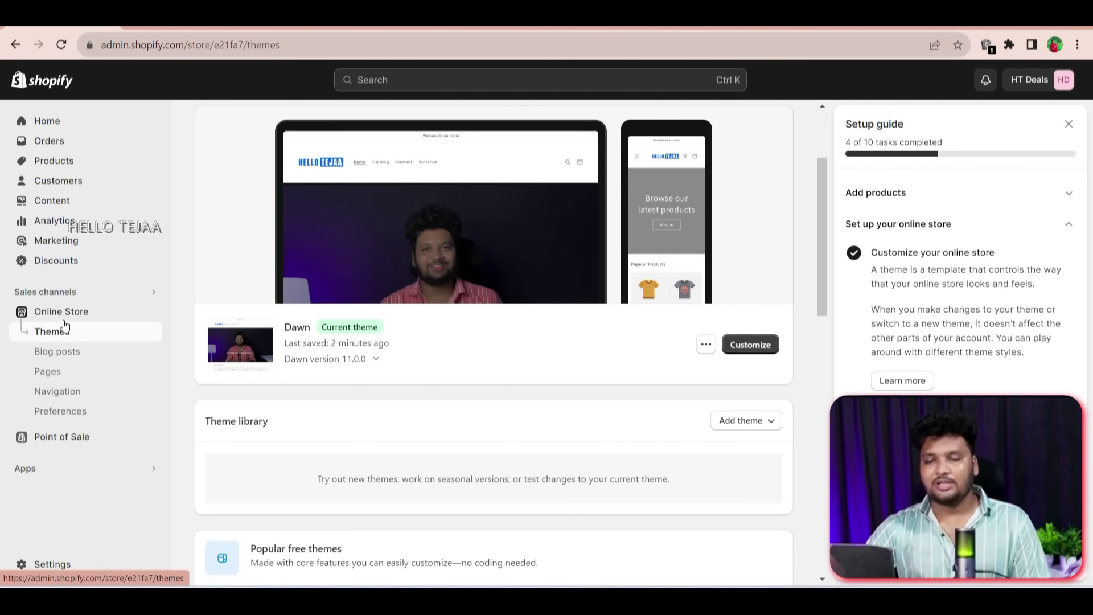
# Look over the online store's page list, then examine the current theme and the popular free themes
pyautogui.click(64, 371)
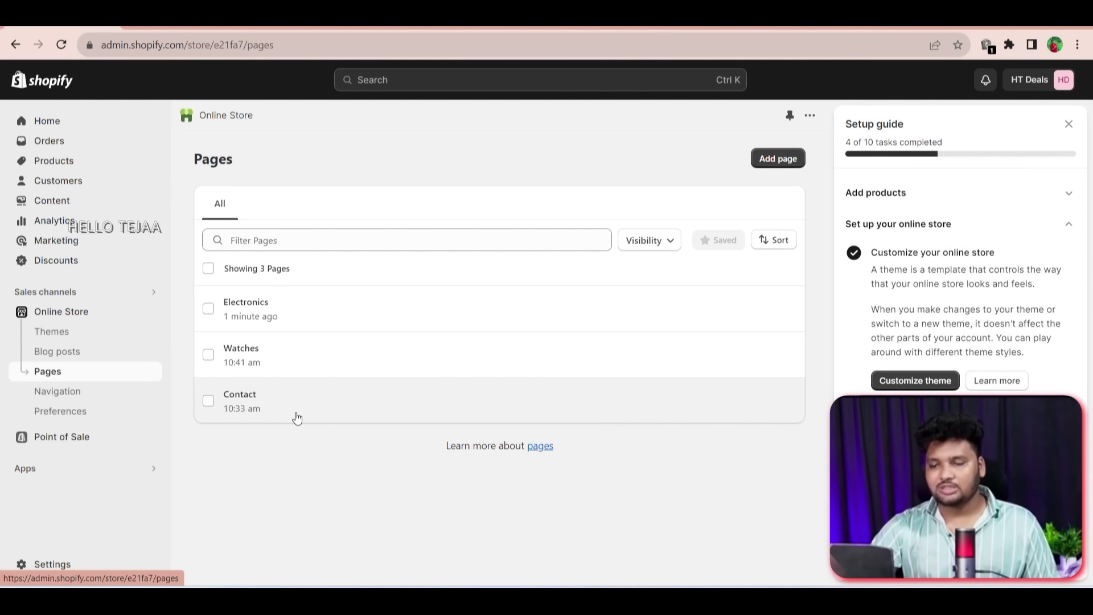
pyautogui.click(69, 353)
pyautogui.click(56, 334)
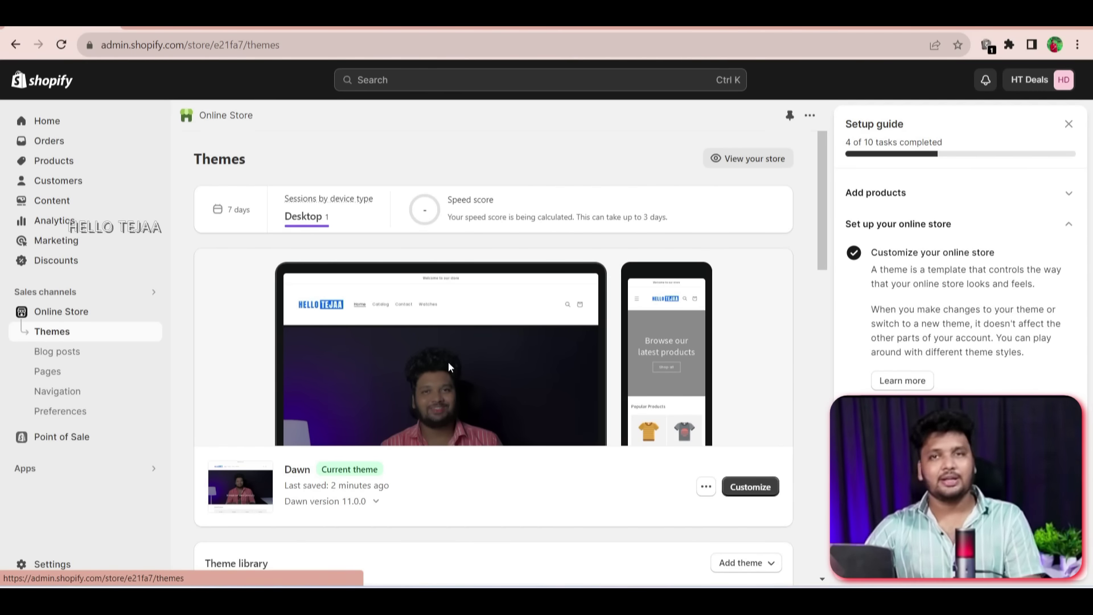
pyautogui.scroll(-4, 365, 465)
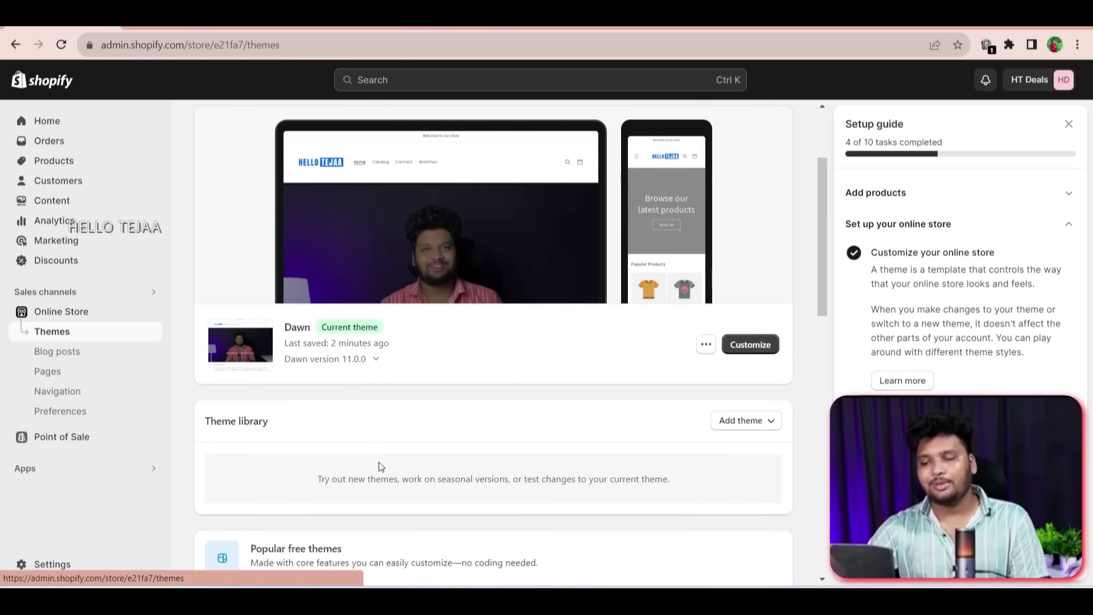
pyautogui.scroll(-5, 359, 337)
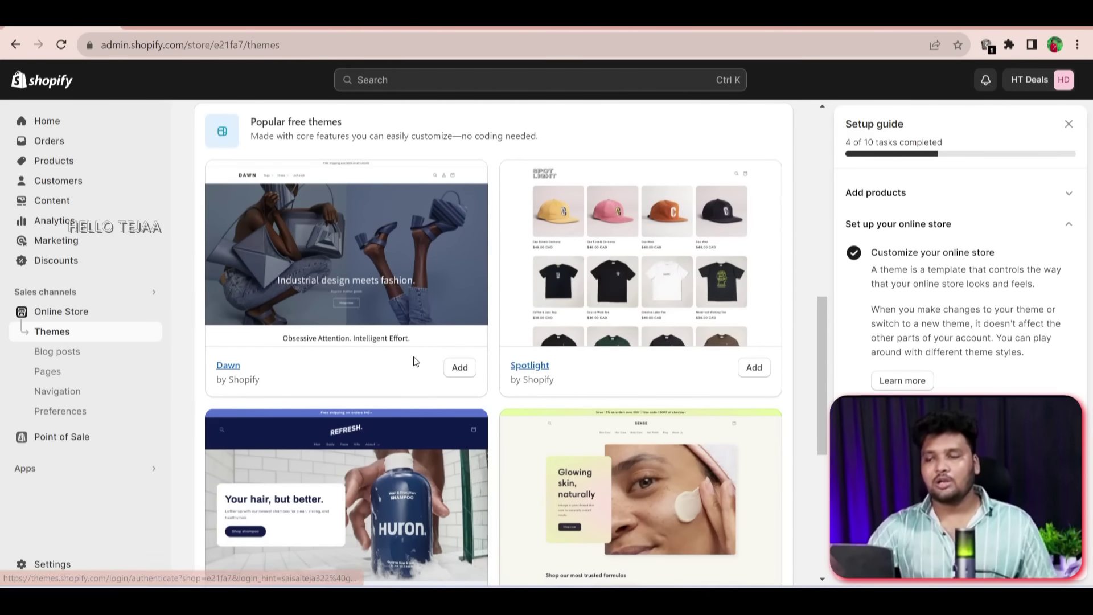
pyautogui.scroll(-1, 605, 310)
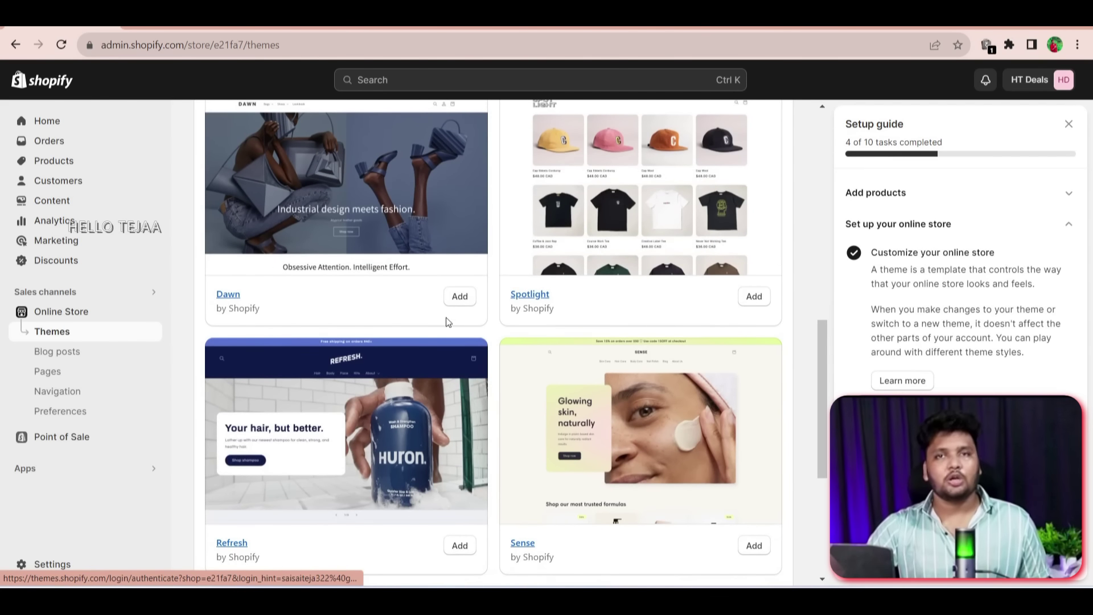
pyautogui.scroll(7, 456, 343)
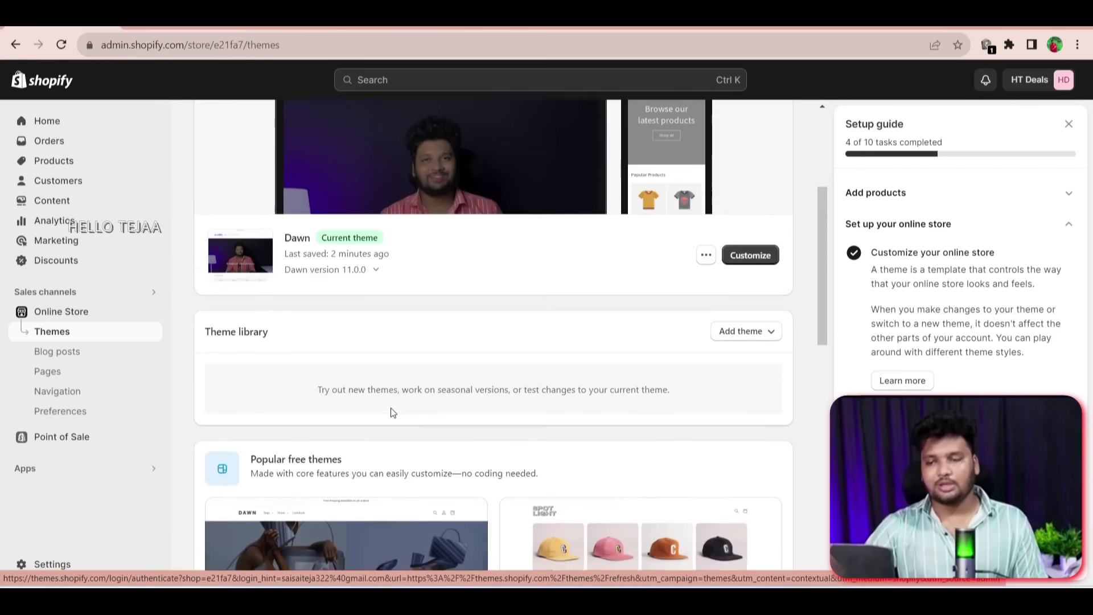
pyautogui.scroll(3, 626, 319)
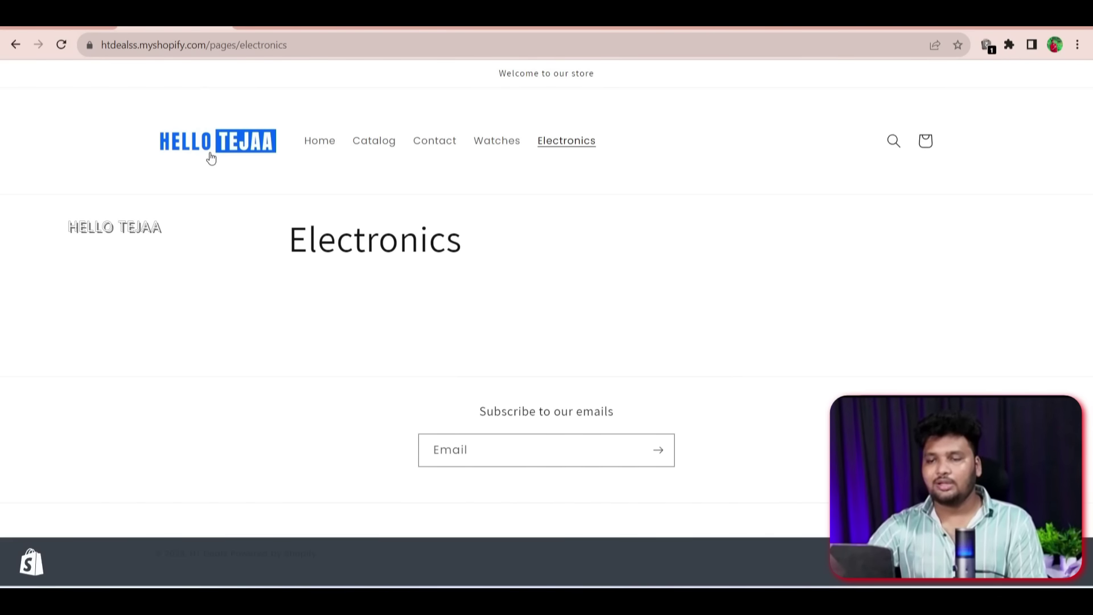
# Return to the live store's home page and view the banner and Popular Products section
pyautogui.click(210, 158)
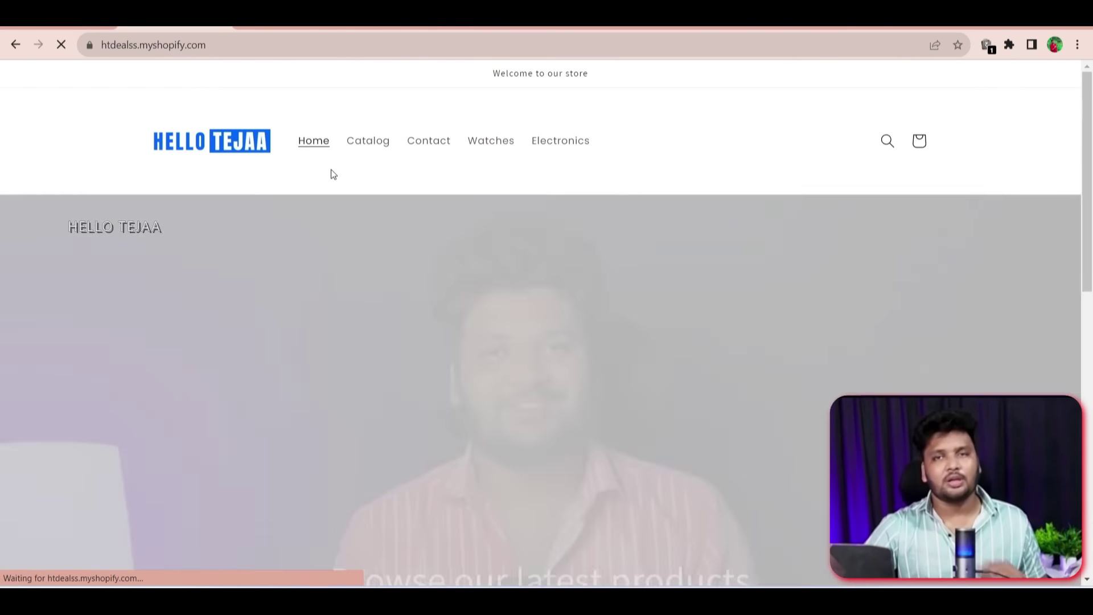
pyautogui.scroll(-3, 383, 246)
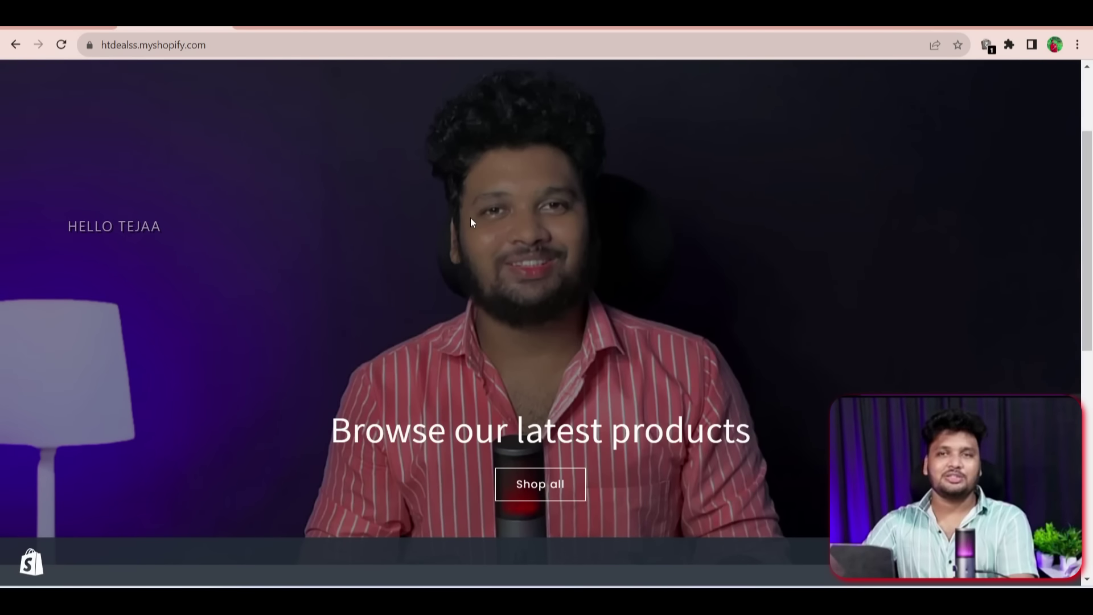
pyautogui.scroll(-7, 470, 222)
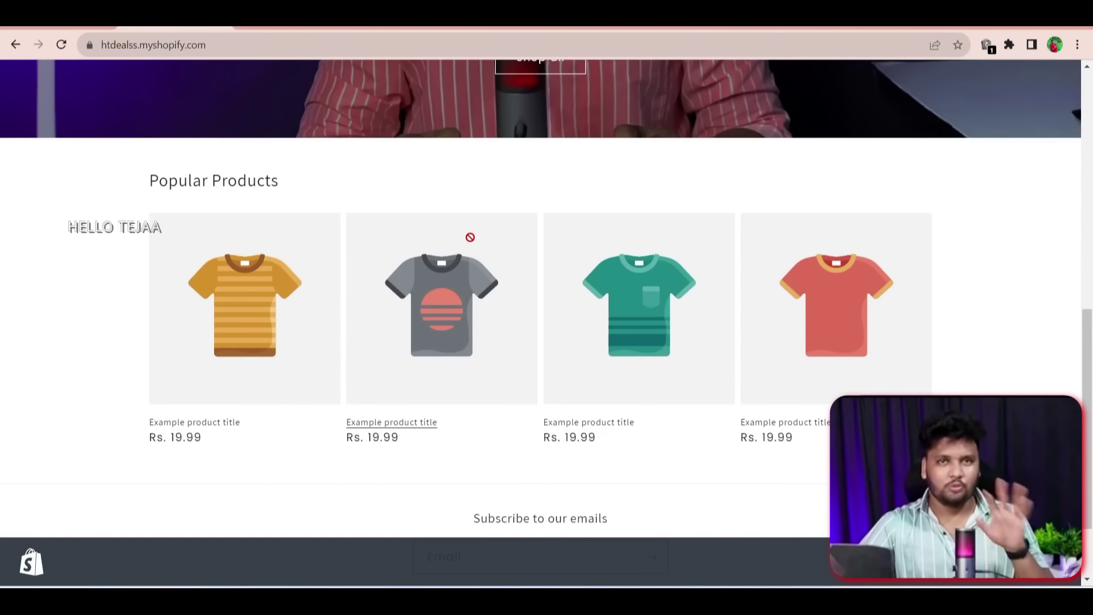
pyautogui.scroll(-2, 470, 236)
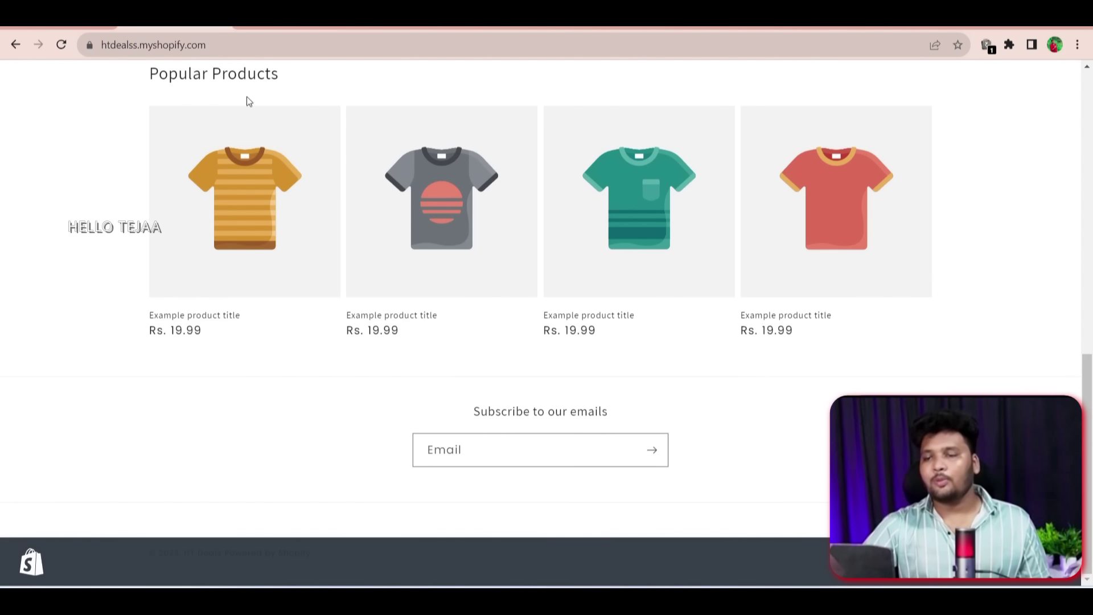
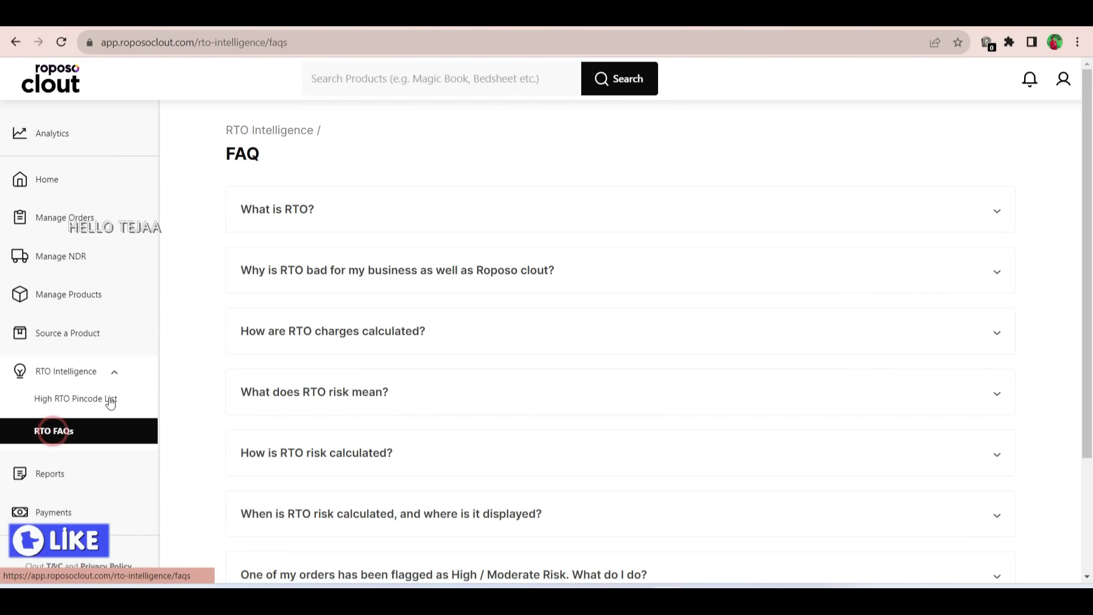
# In Roposo Clout, read the "What is RTO?" answer and look through the remaining RTO FAQ questions
pyautogui.click(317, 200)
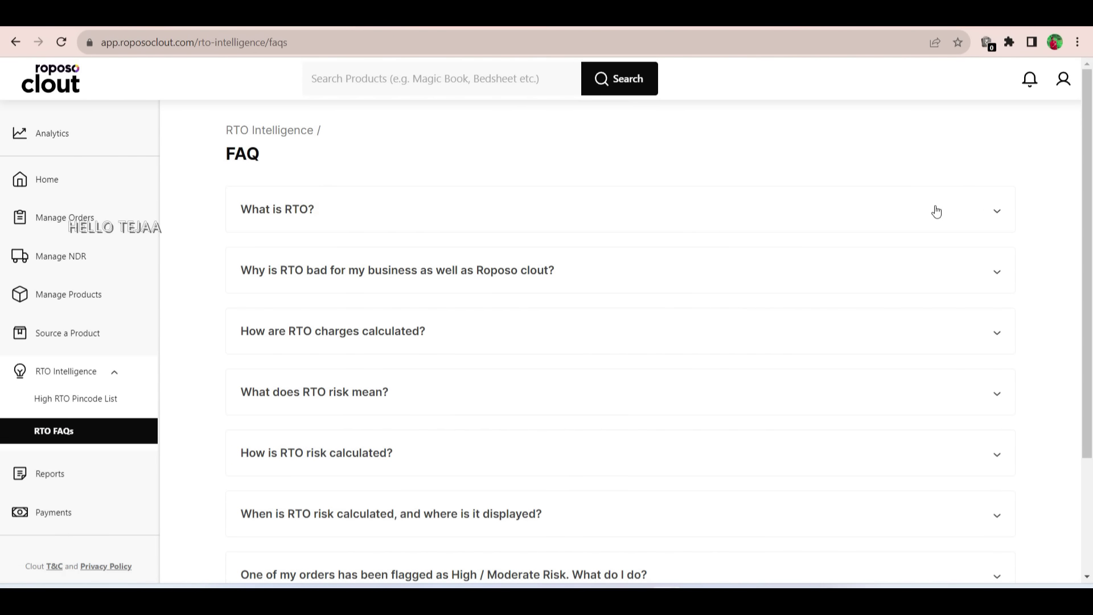
pyautogui.click(972, 214)
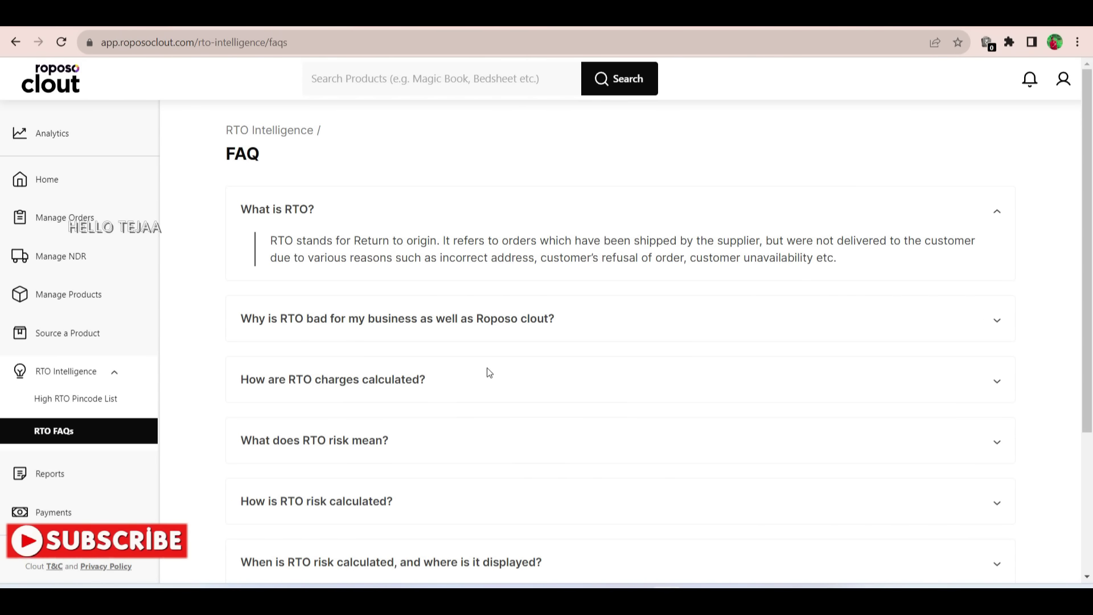
pyautogui.scroll(-2, 395, 391)
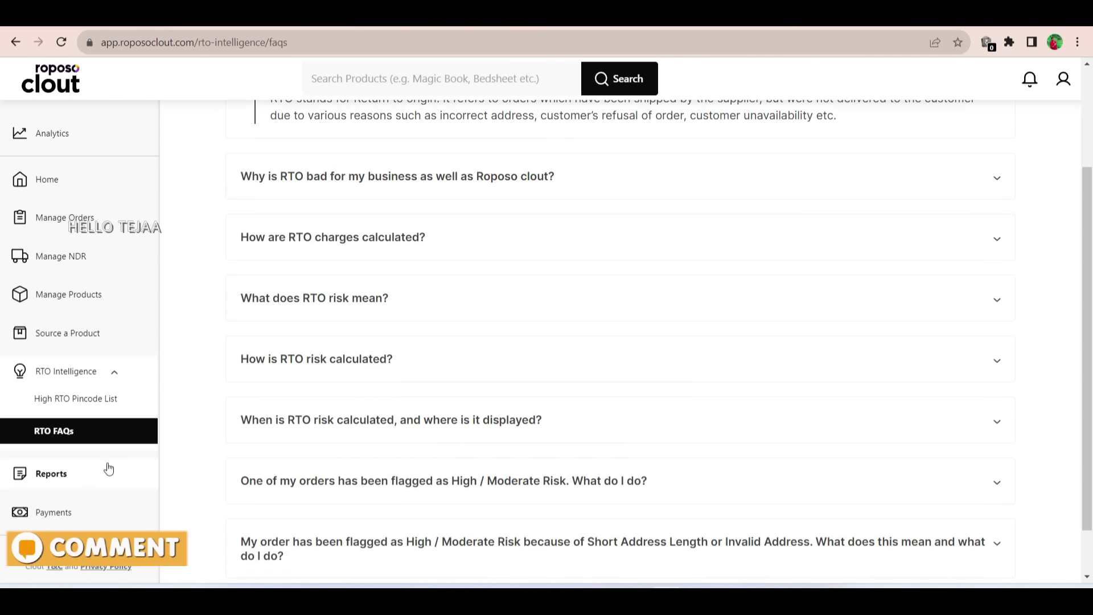
# View the Roposo Clout Reports page for HT Deals and the past payments page
pyautogui.click(79, 473)
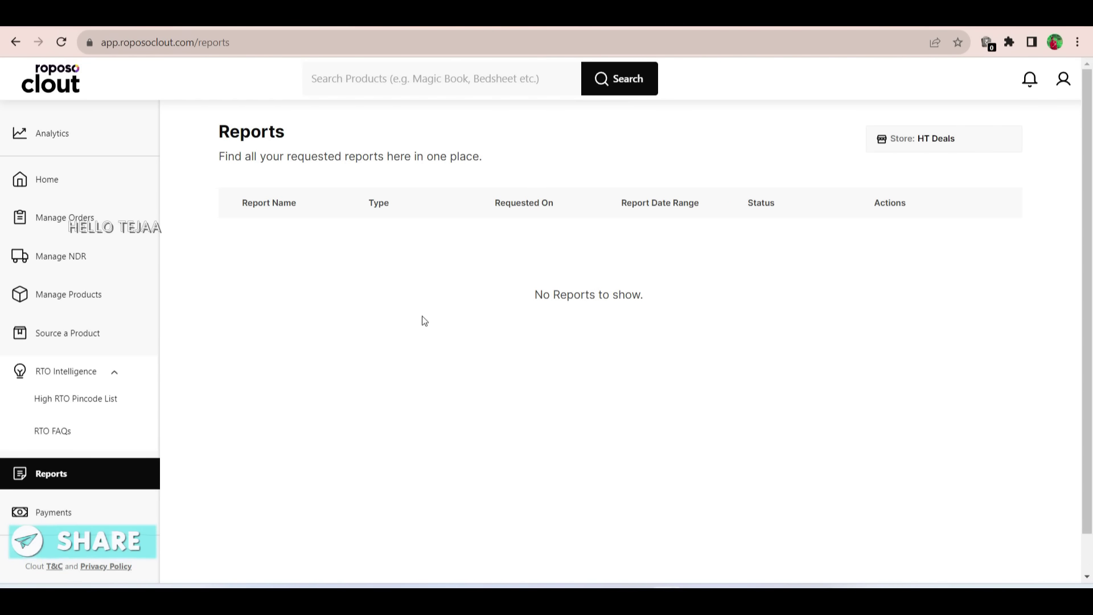
pyautogui.scroll(-1, 399, 311)
pyautogui.click(97, 512)
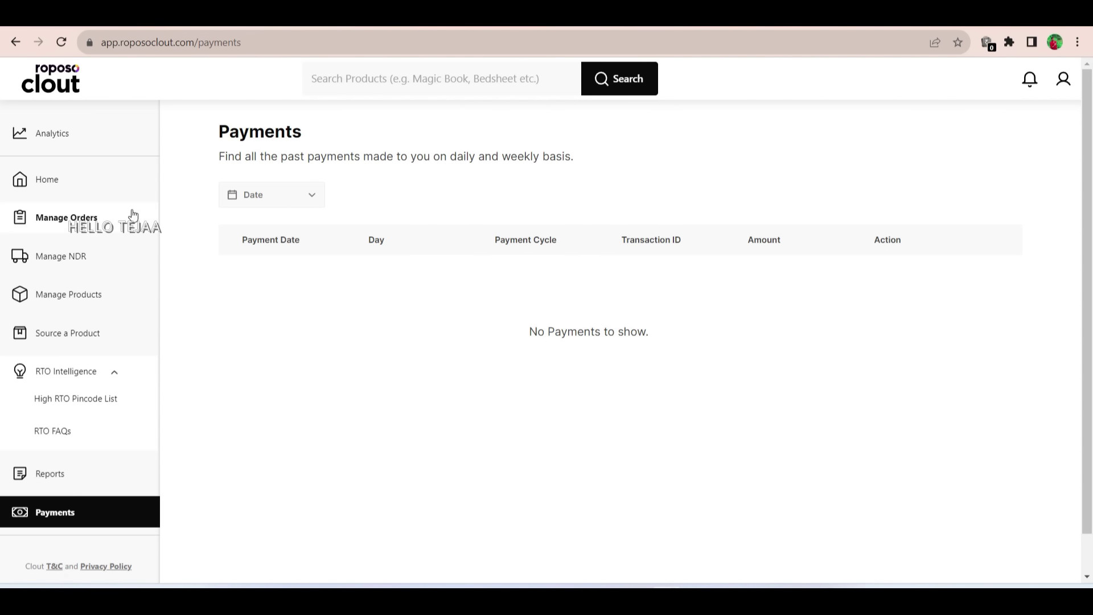
# Browse the Roposo Clout home page's What's New, Market Trending and Festive Special product sections
pyautogui.click(80, 180)
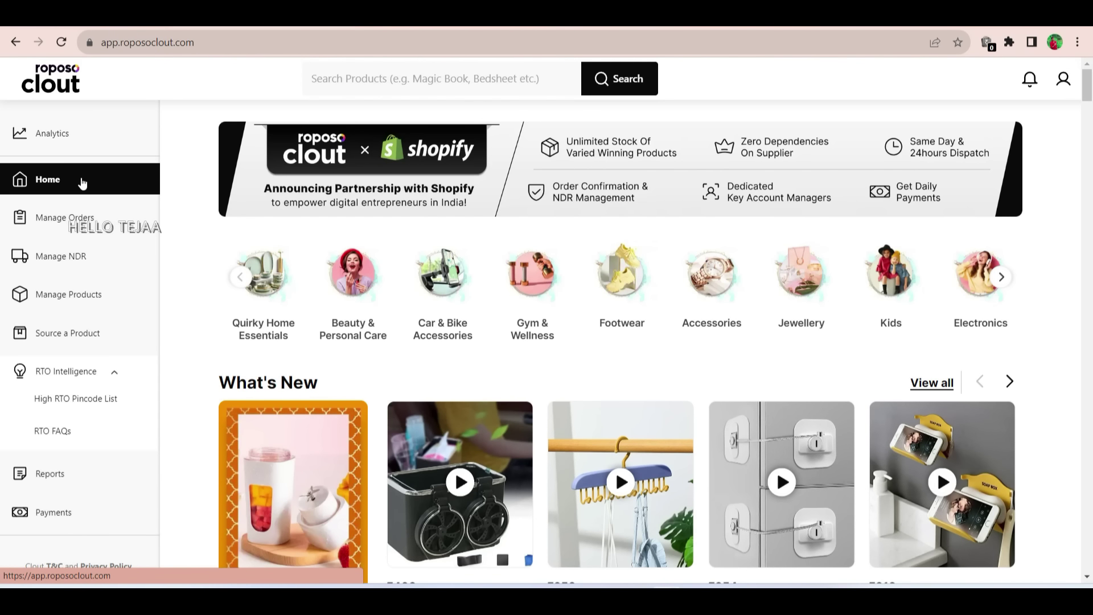
pyautogui.scroll(-2, 82, 182)
pyautogui.scroll(-6, 390, 306)
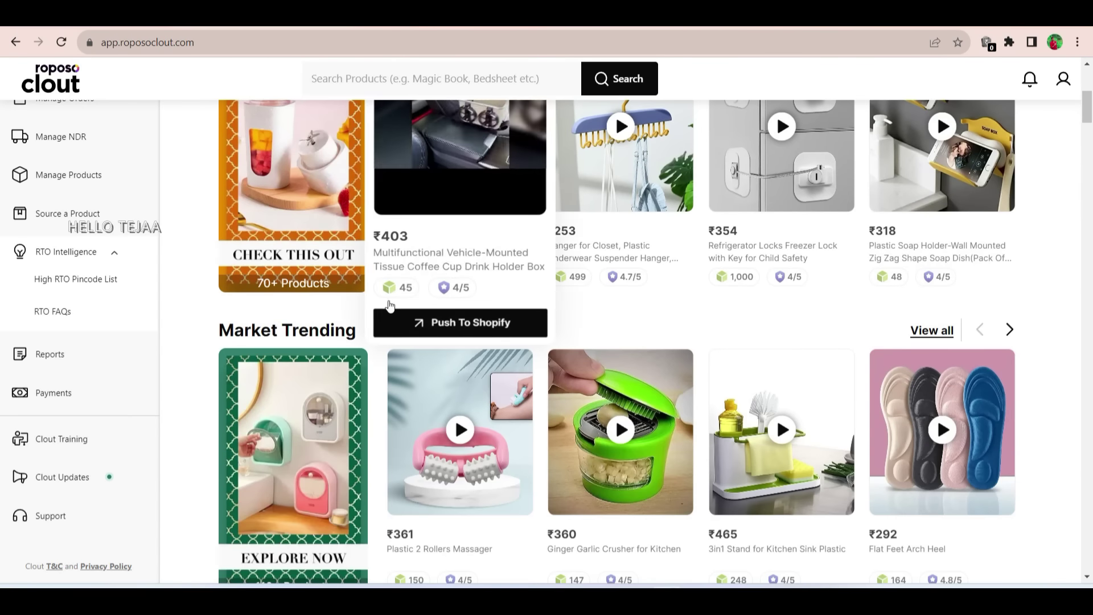
pyautogui.scroll(-2, 390, 305)
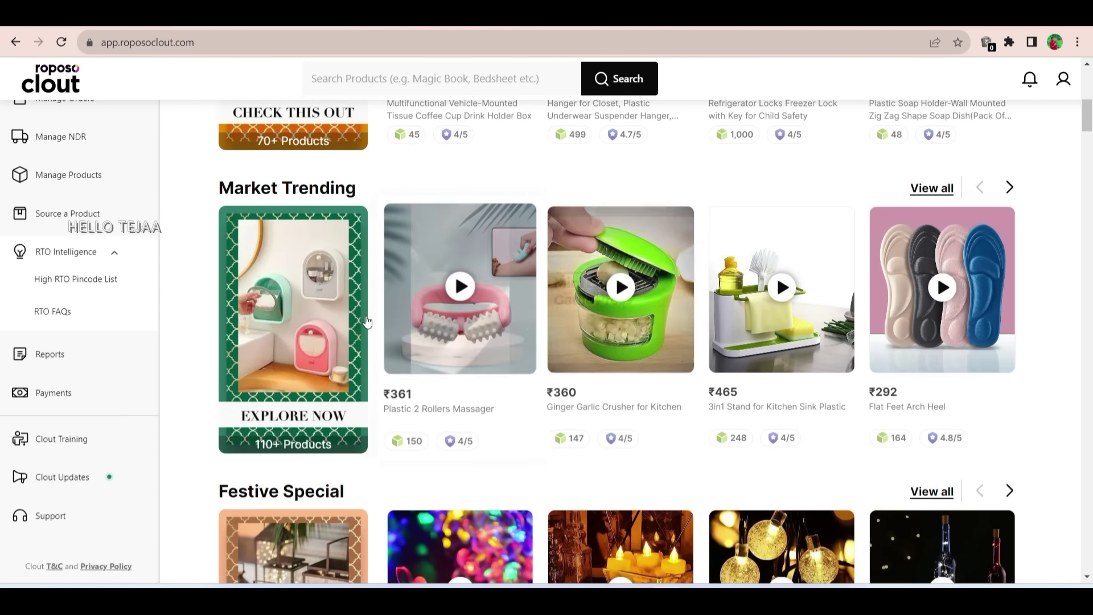
pyautogui.scroll(-3, 733, 294)
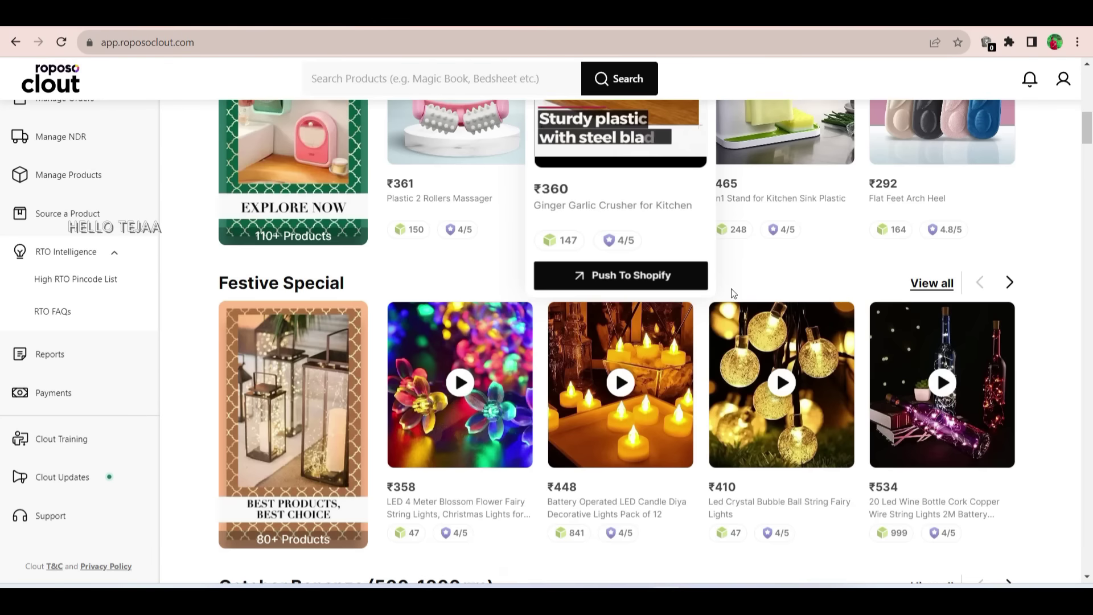
pyautogui.scroll(-1, 734, 293)
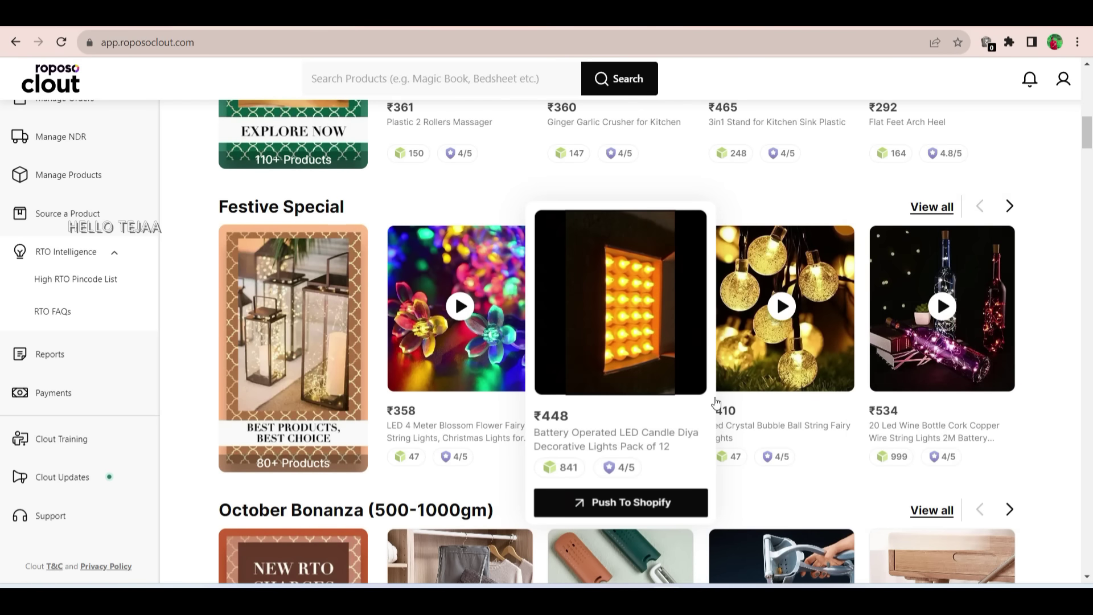
# Open the full Festive Special collection and open the Elephant Tealight Holders with Candles (Pack of 1) product page
pyautogui.click(937, 206)
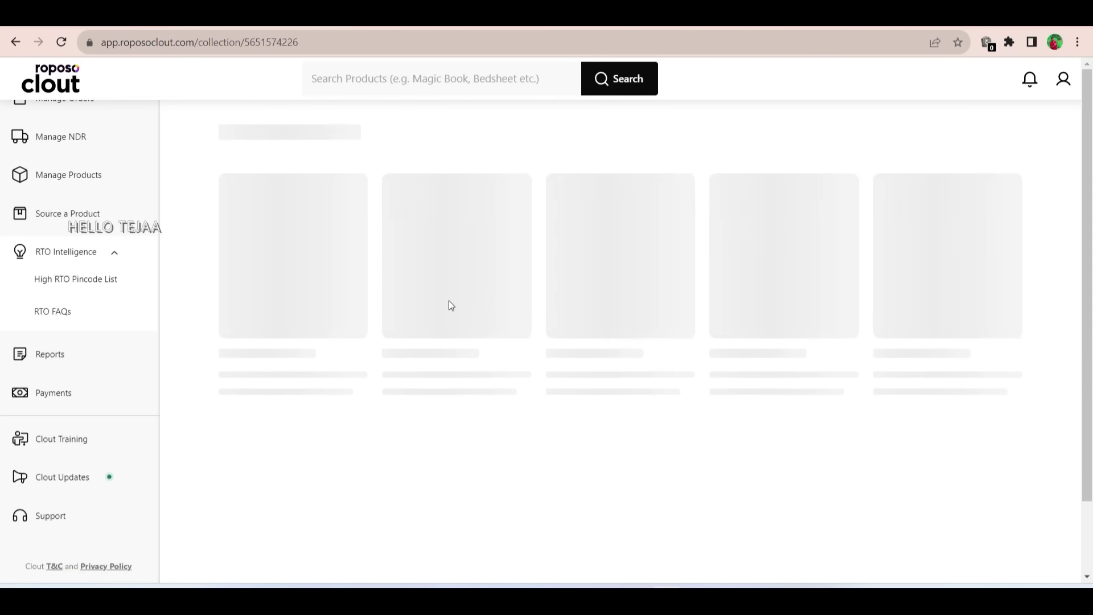
pyautogui.scroll(-2, 510, 282)
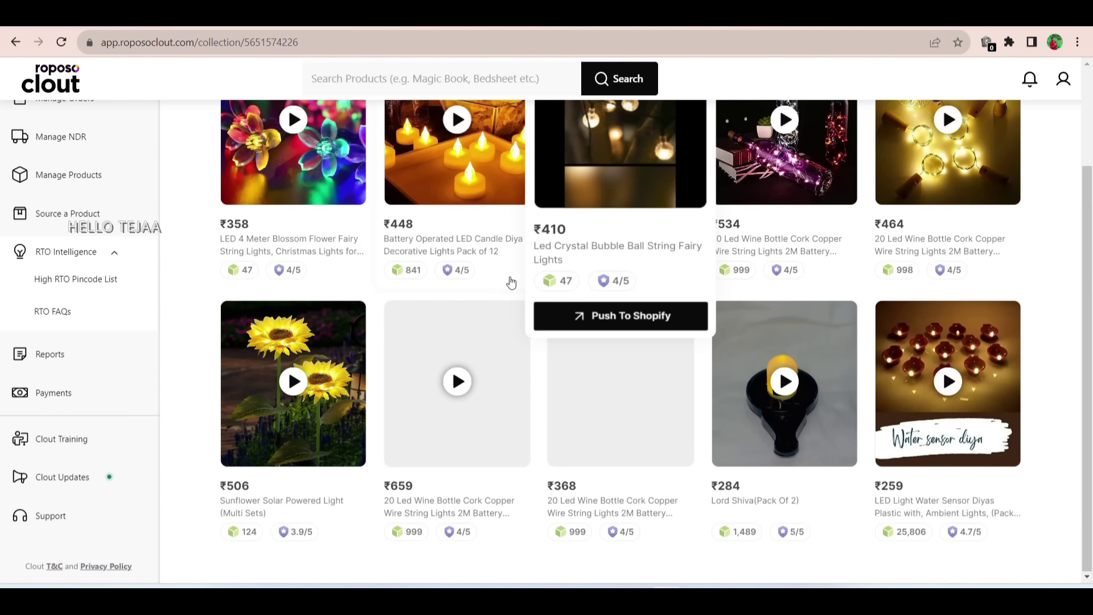
pyautogui.scroll(-5, 812, 426)
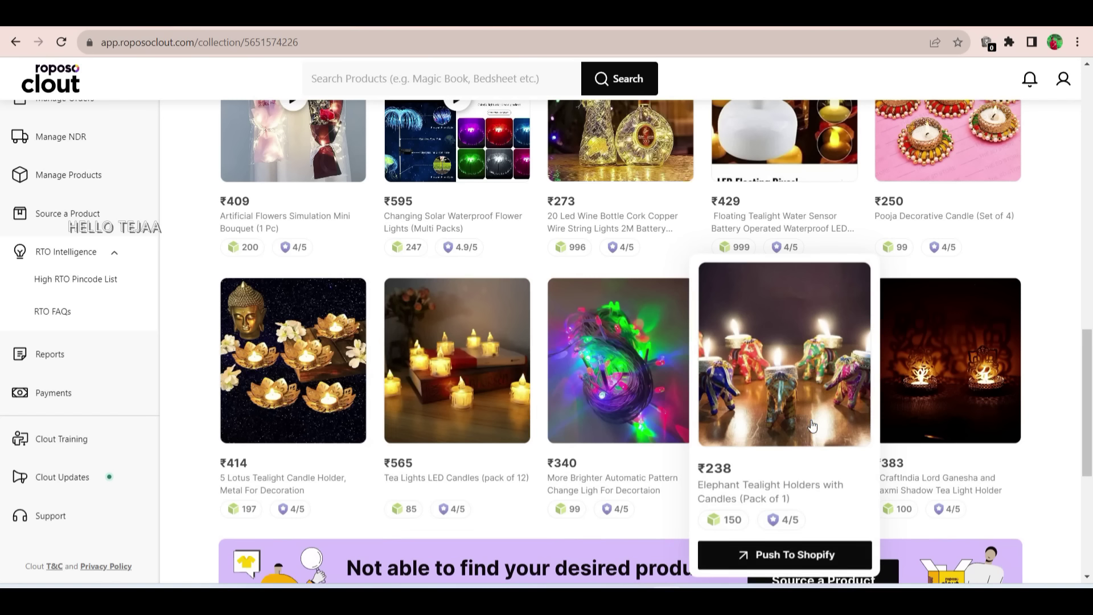
pyautogui.click(770, 387)
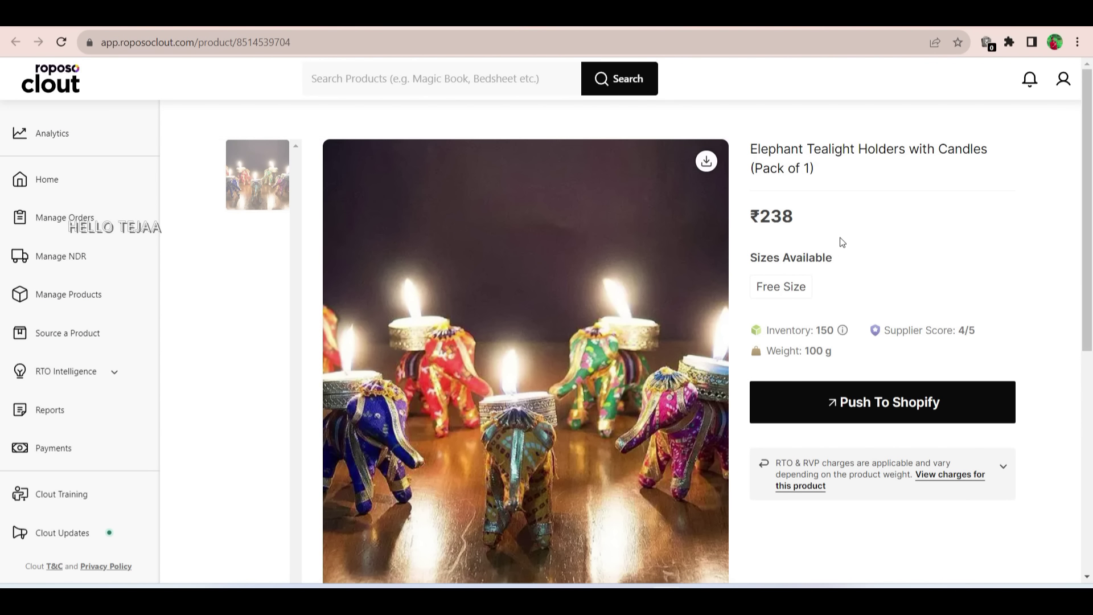
# Examine the tealight holder's weight, Clout Assurance section and product description
pyautogui.scroll(-3, 842, 242)
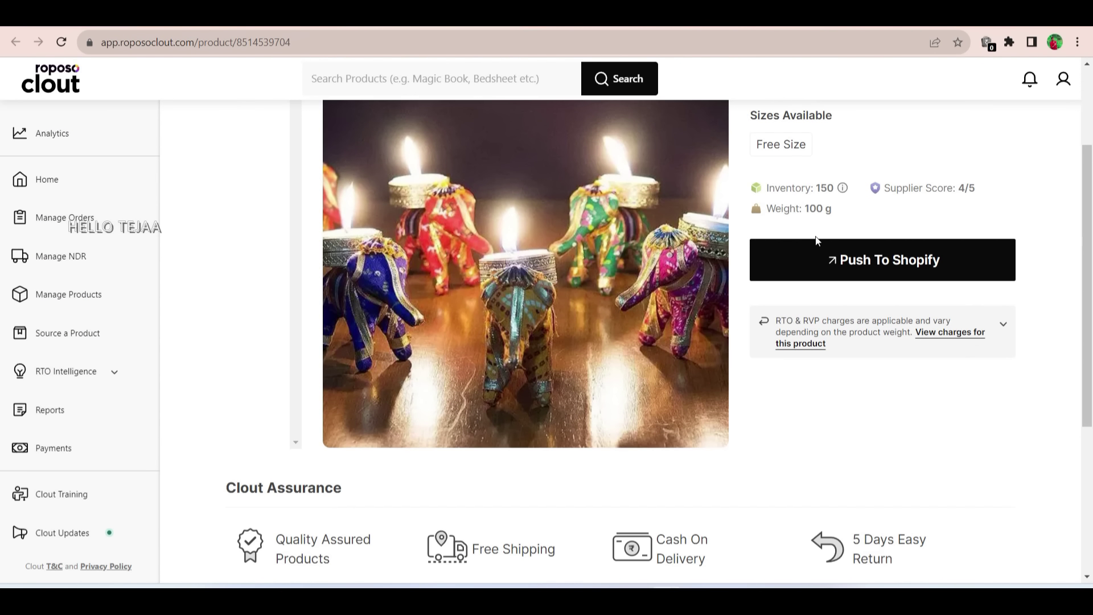
pyautogui.doubleClick(814, 194)
pyautogui.click(849, 201)
pyautogui.scroll(-5, 595, 415)
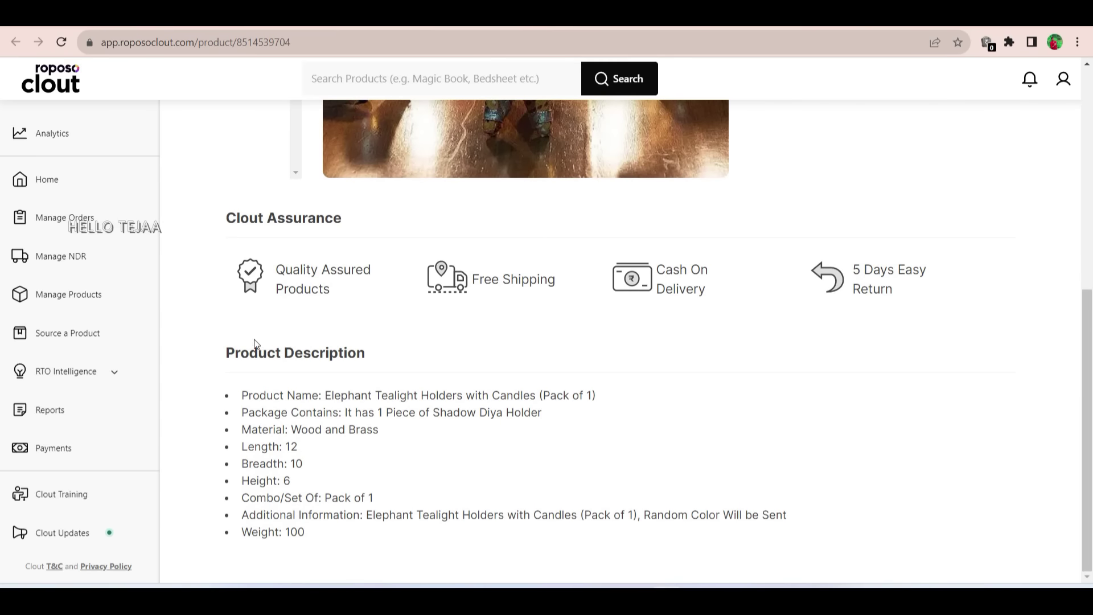
pyautogui.scroll(9, 308, 405)
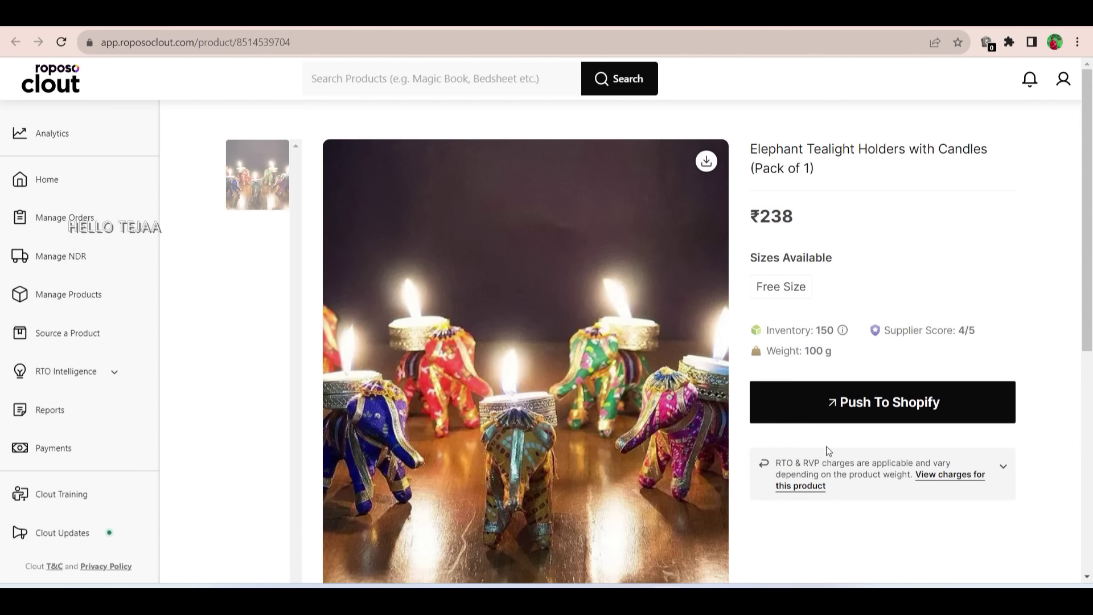
# Start pushing the Elephant Tealight Holders to Shopify and set the selling price to ₹599
pyautogui.click(927, 405)
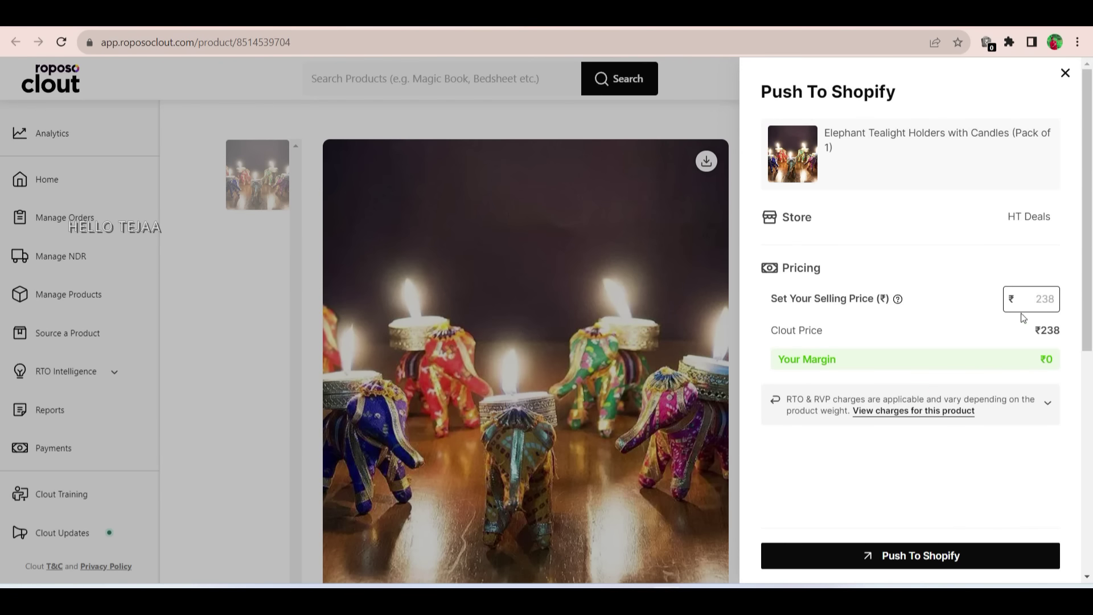
pyautogui.click(1044, 298)
pyautogui.doubleClick(1038, 331)
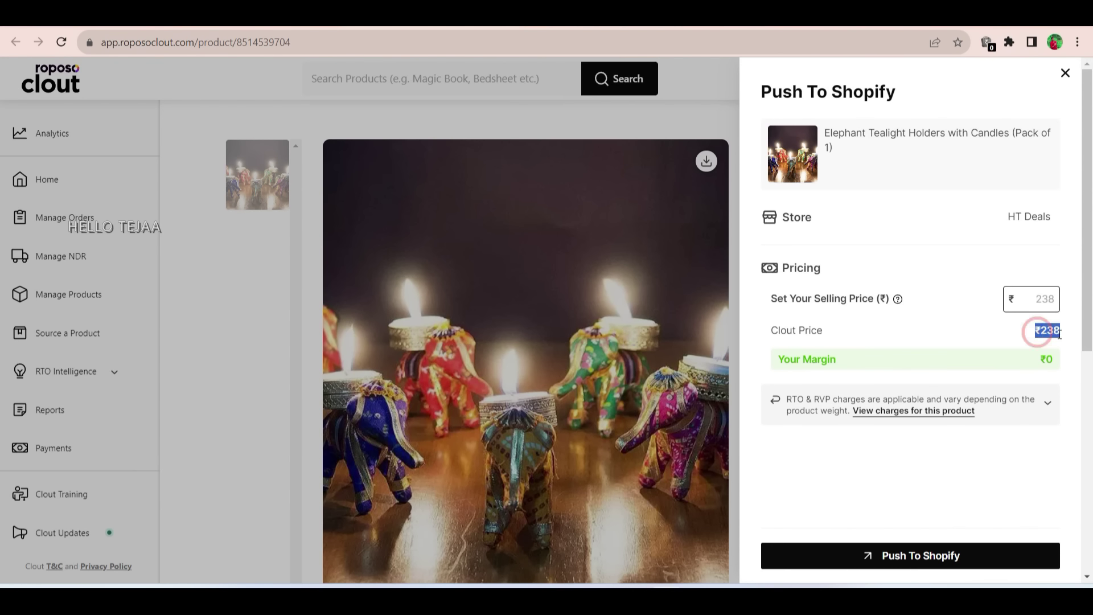
pyautogui.click(1007, 328)
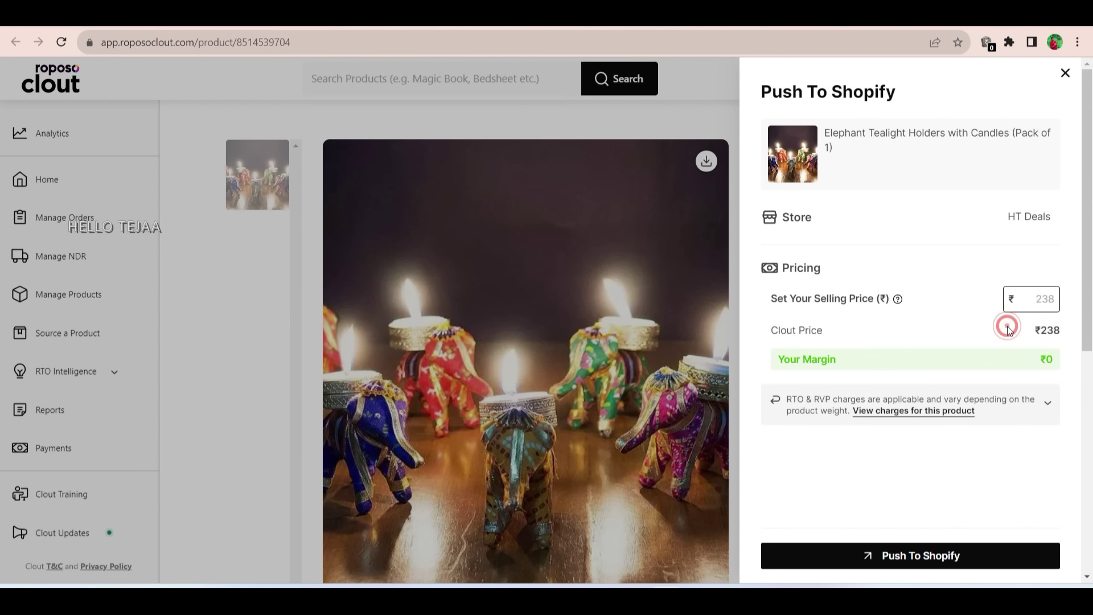
pyautogui.click(1034, 300)
pyautogui.write('585')
pyautogui.press('BackSpace')
pyautogui.press('BackSpace')
pyautogui.write('99')
# Check the tealight holder's margin and push the product to the HT Deals store
pyautogui.click(1004, 325)
pyautogui.moveTo(1032, 364); pyautogui.dragTo(1058, 363)
pyautogui.click(1055, 365)
pyautogui.click(968, 548)
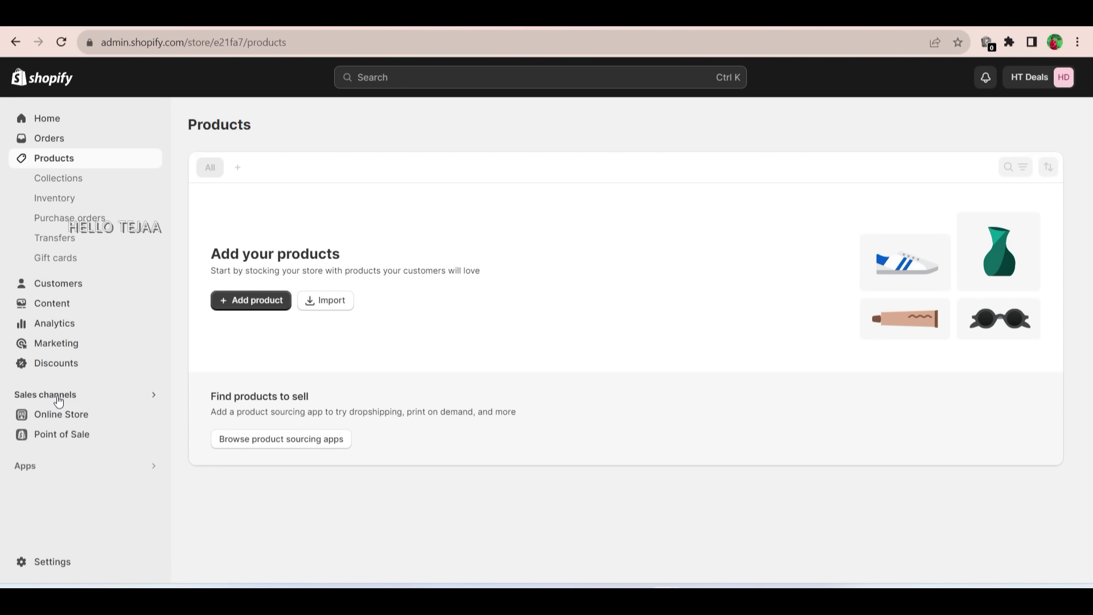
# View the live Shopify store's Popular Products section and open the Elephant Tealight Holders product page
pyautogui.click(152, 414)
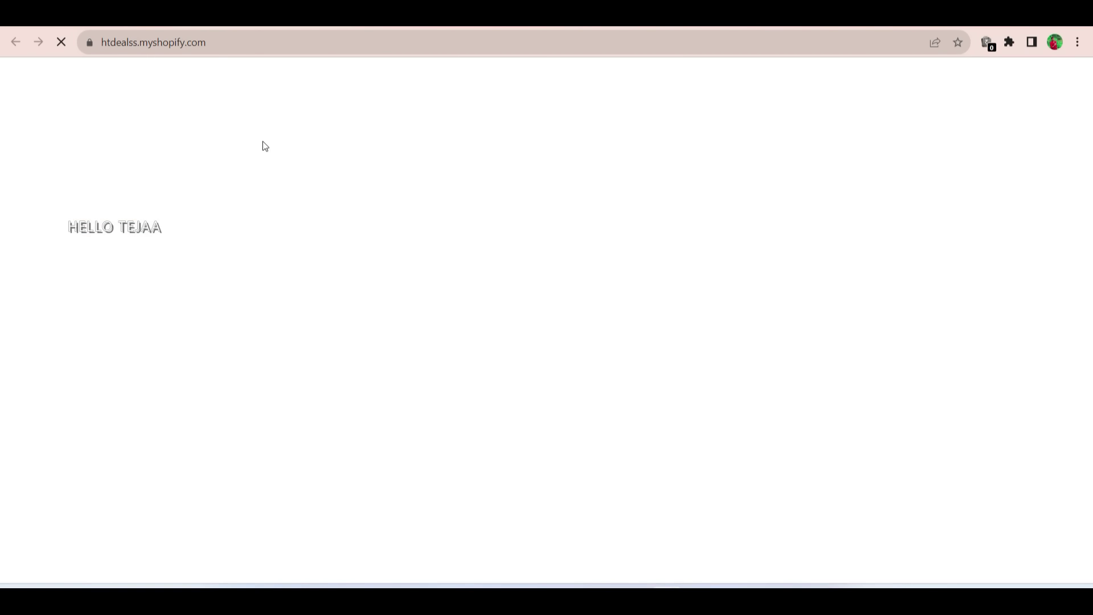
pyautogui.scroll(-10, 551, 229)
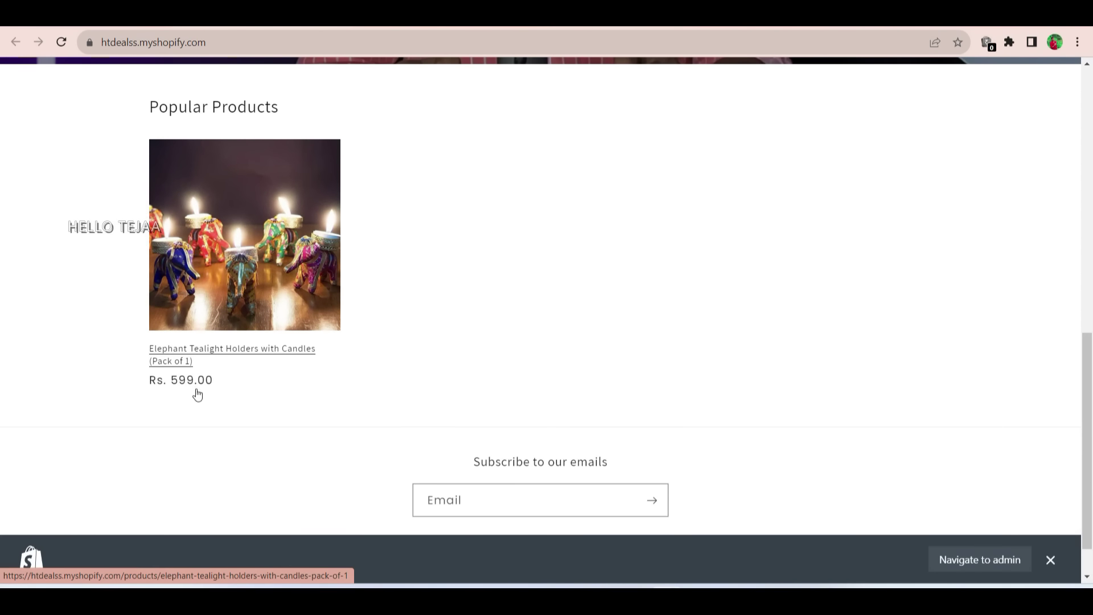
pyautogui.click(254, 246)
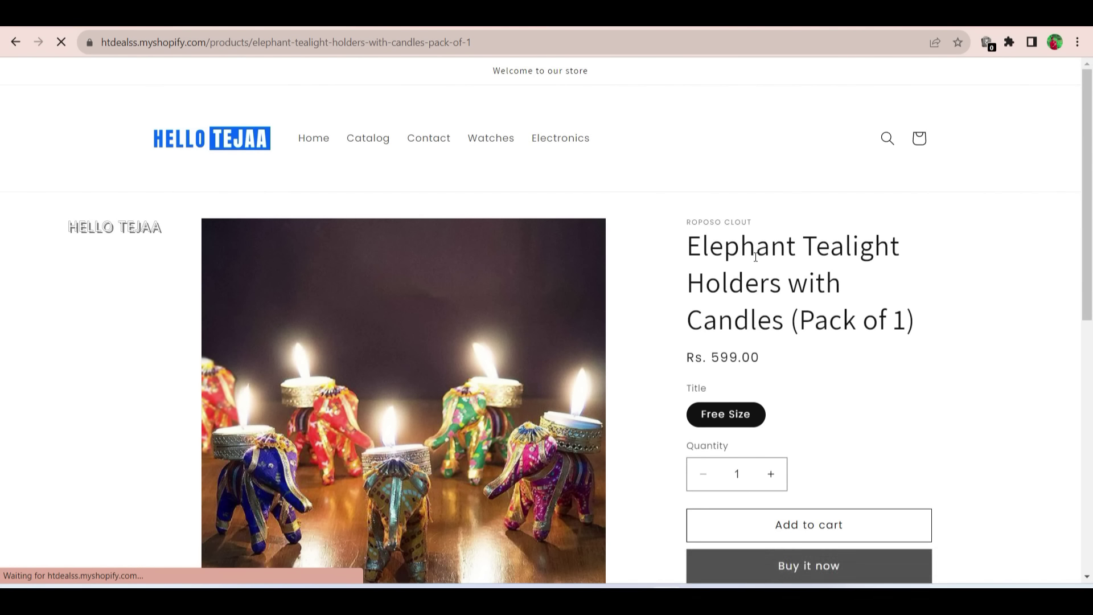
# Review the tealight holder's price, purchase options and description on its live store page
pyautogui.scroll(-1, 757, 261)
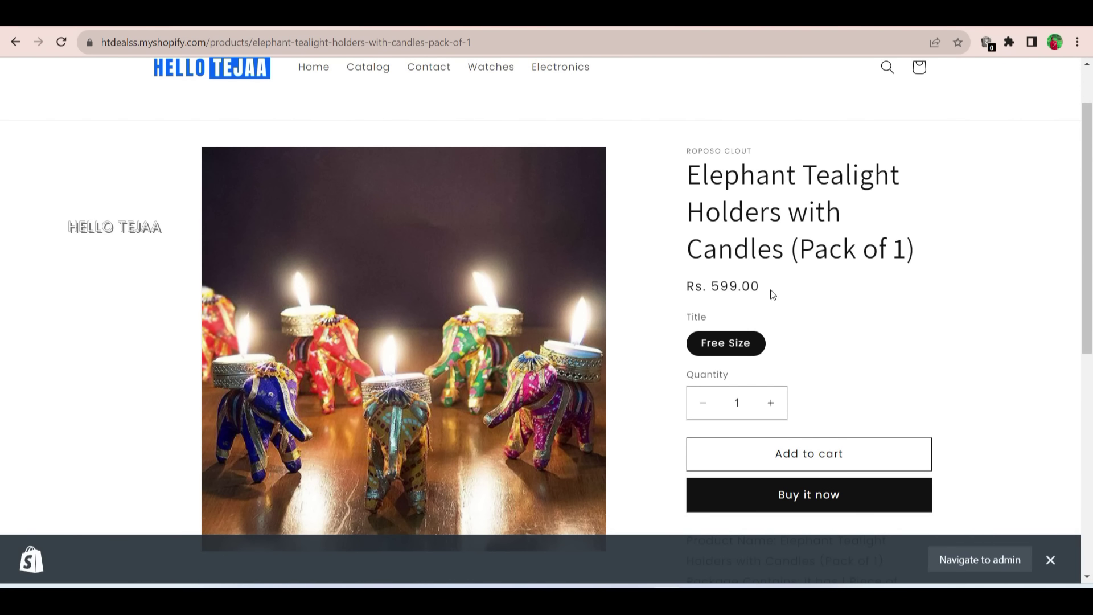
pyautogui.scroll(-2, 829, 283)
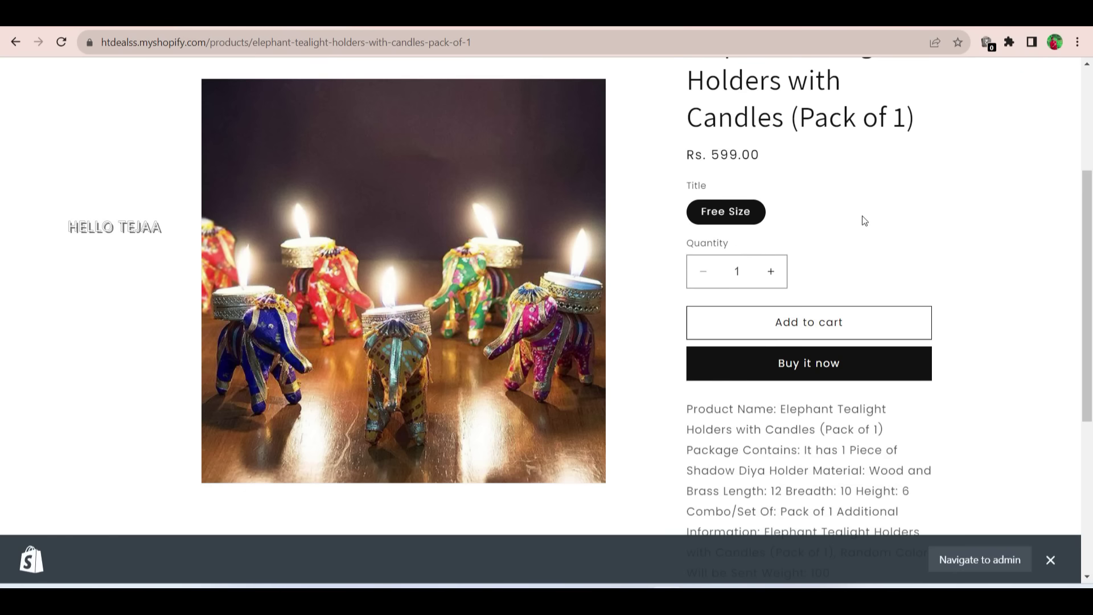
pyautogui.scroll(-2, 791, 293)
pyautogui.moveTo(686, 272); pyautogui.dragTo(852, 439)
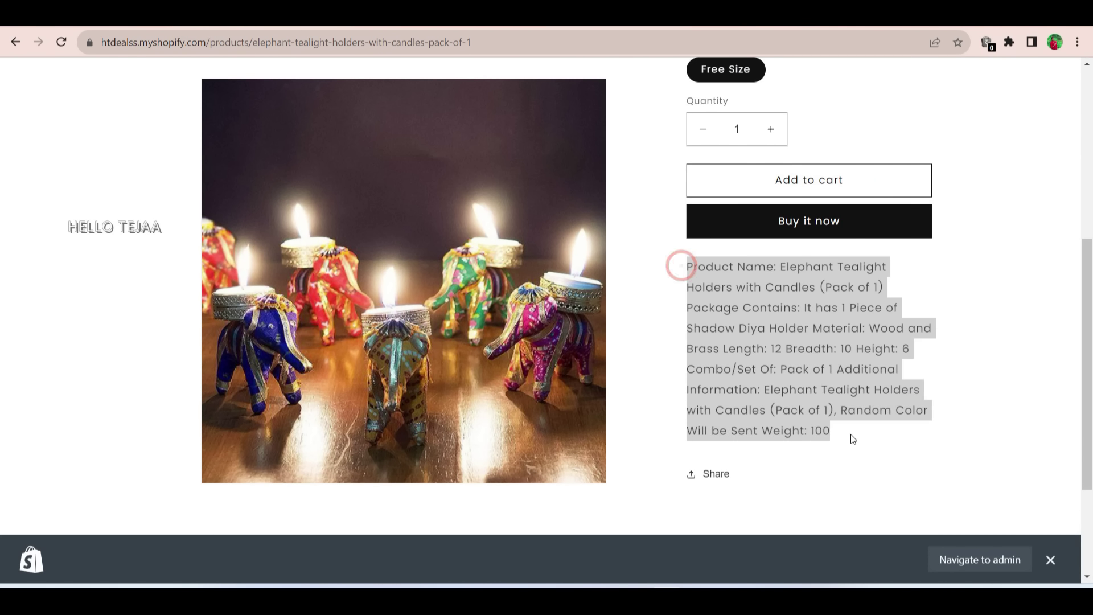
pyautogui.scroll(-2, 883, 398)
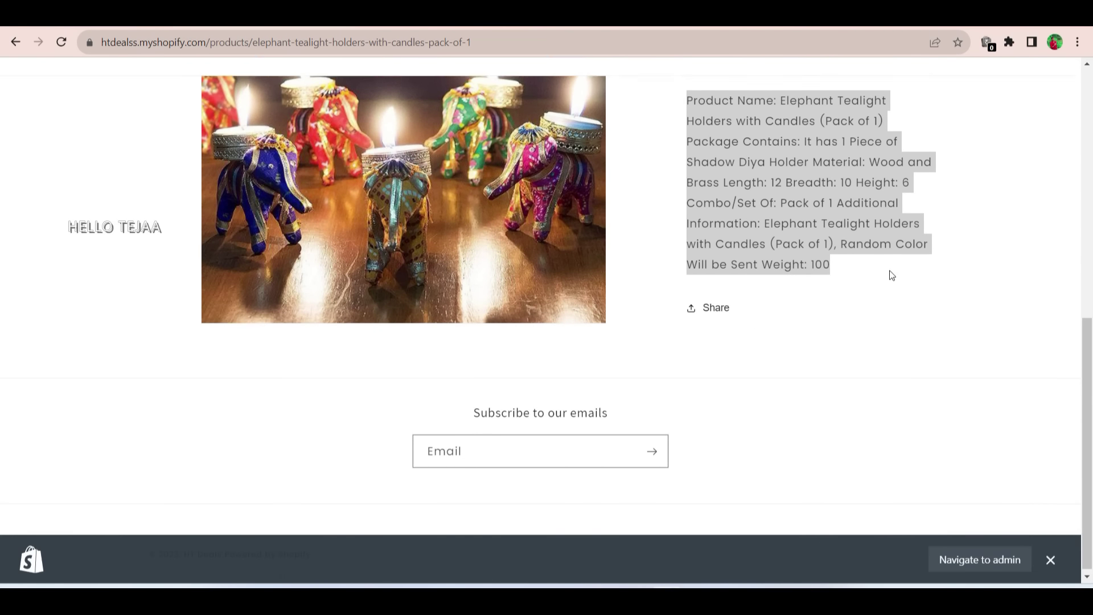
pyautogui.scroll(5, 891, 273)
# Open the checkout for the tealight holders, examine its form, payment section and estimated taxes, and return to the store home page
pyautogui.click(799, 414)
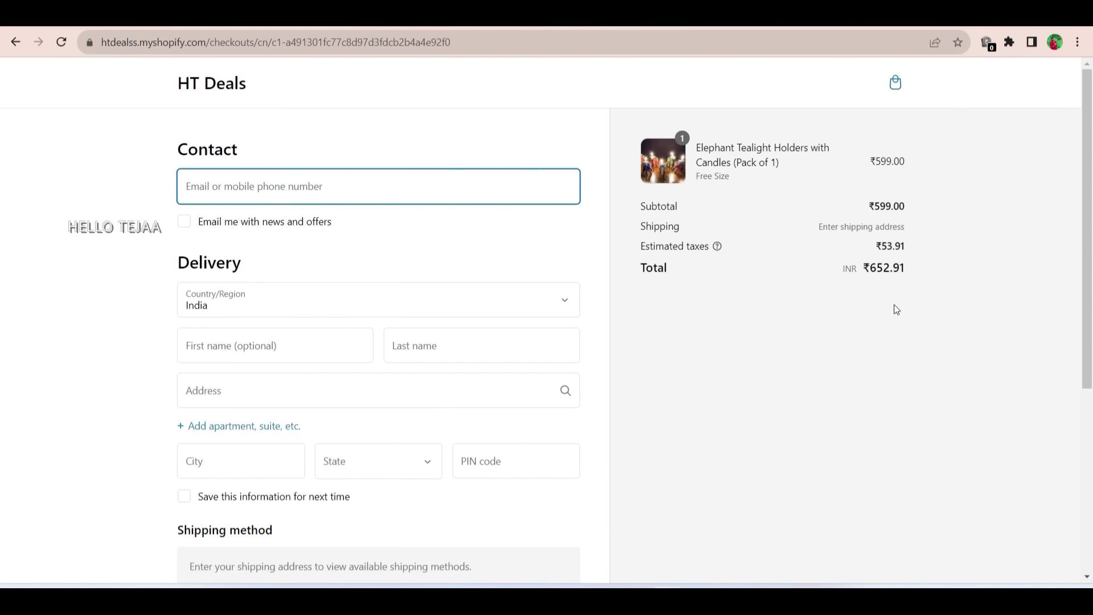
pyautogui.scroll(-5, 627, 371)
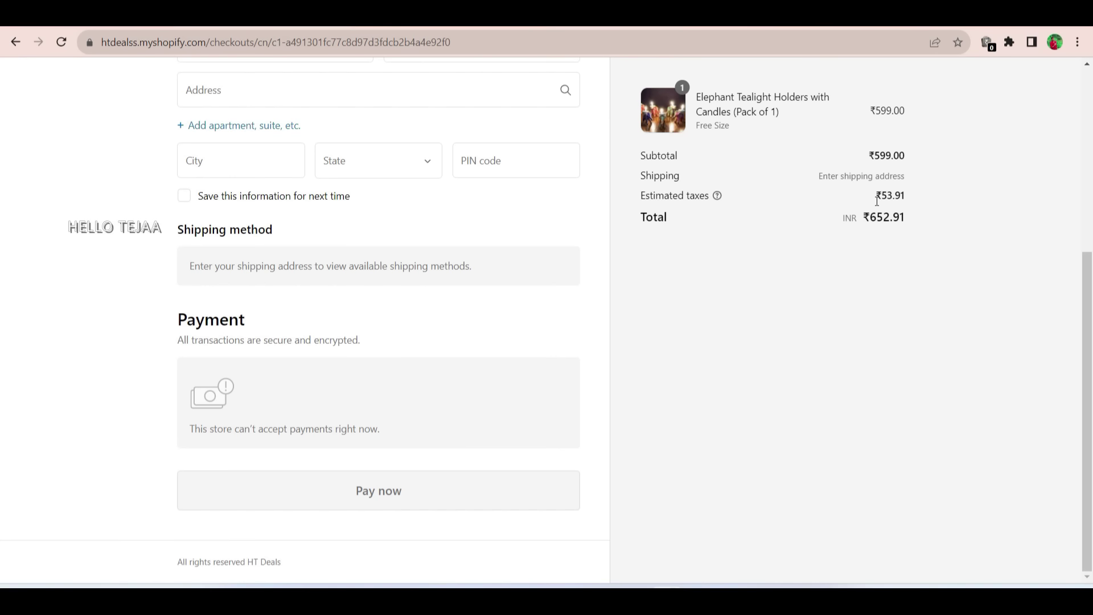
pyautogui.moveTo(877, 200); pyautogui.dragTo(909, 197)
pyautogui.click(961, 215)
pyautogui.scroll(5, 630, 343)
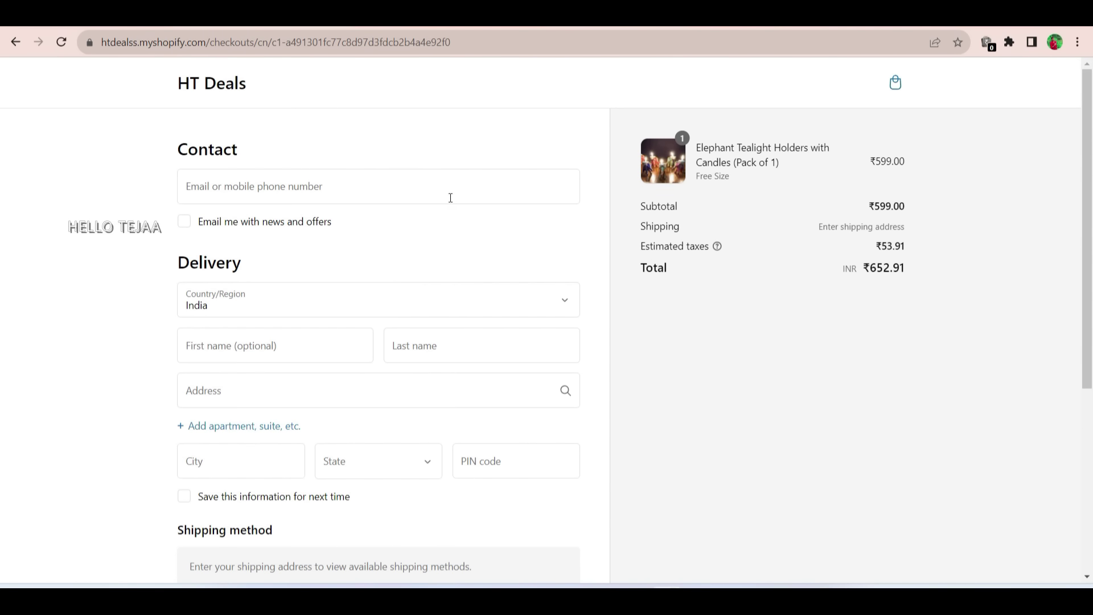
pyautogui.click(15, 42)
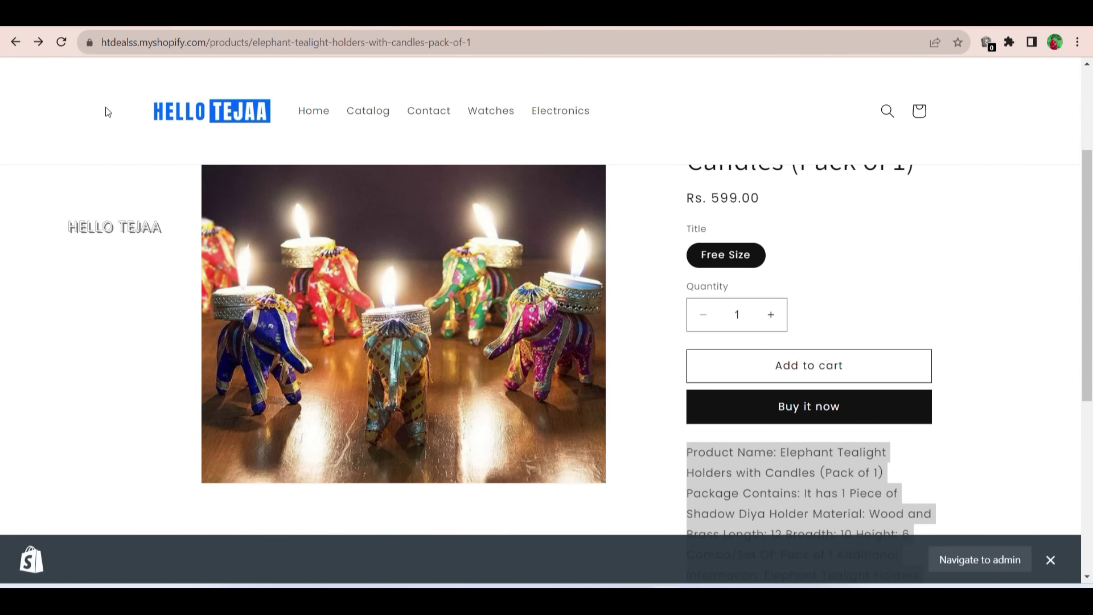
pyautogui.click(15, 42)
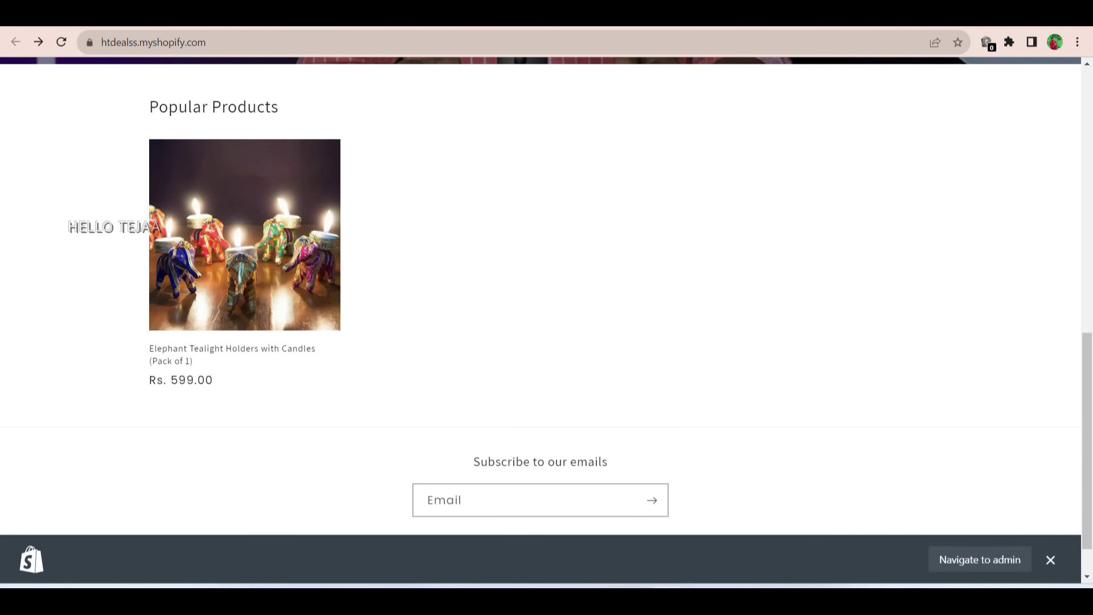
# In Roposo Clout, push the More Brighter Automatic Pattern Change light to the HT Deals store with a selling price of ₹599
pyautogui.hotkey('ctrl', 'Tab')
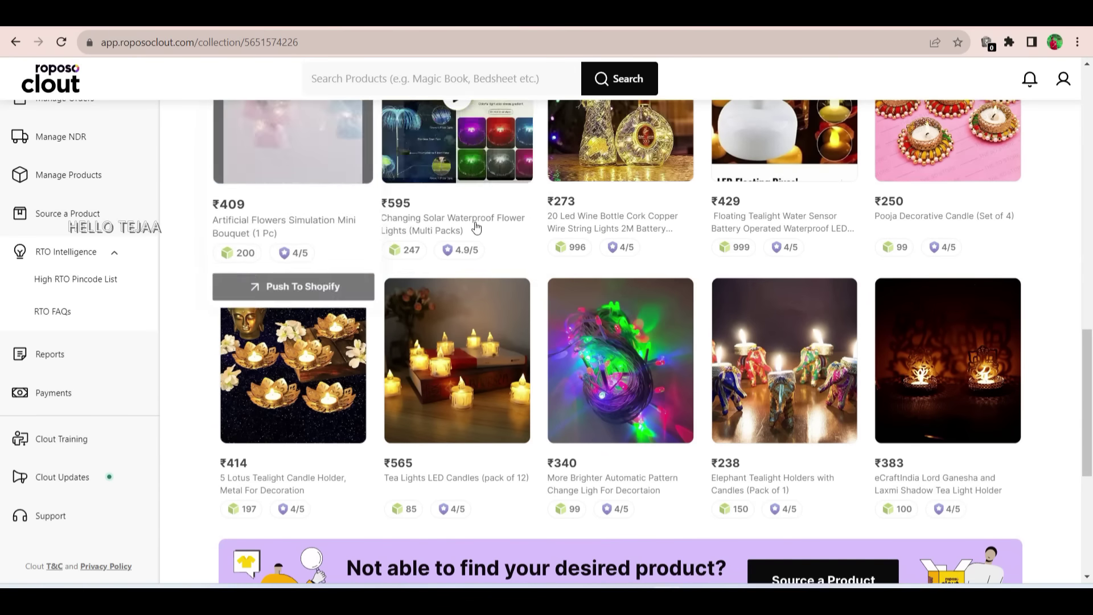
pyautogui.scroll(-3, 625, 317)
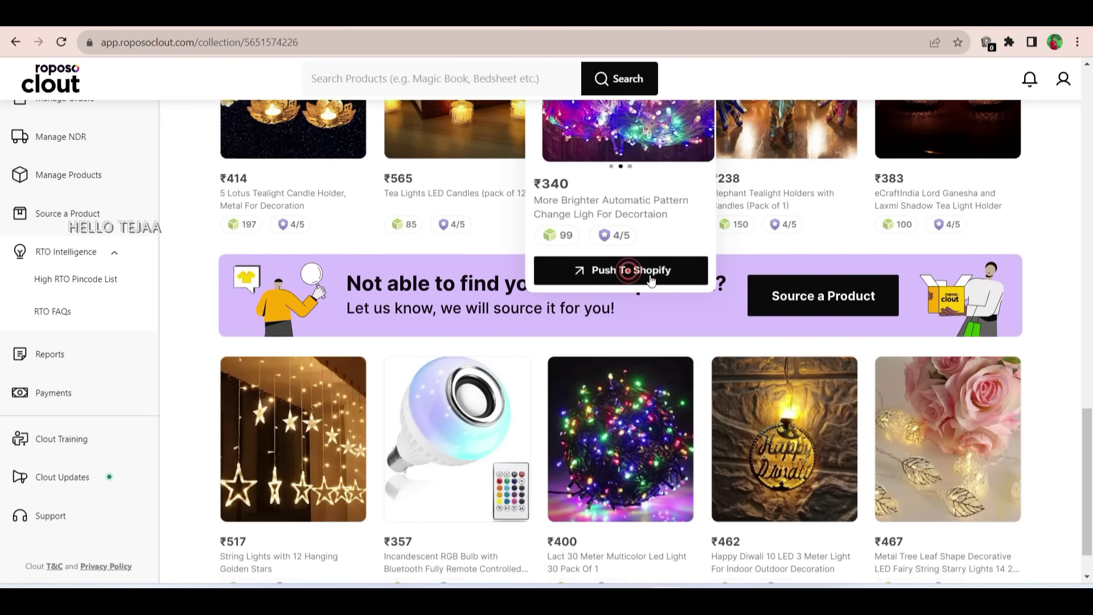
pyautogui.click(630, 273)
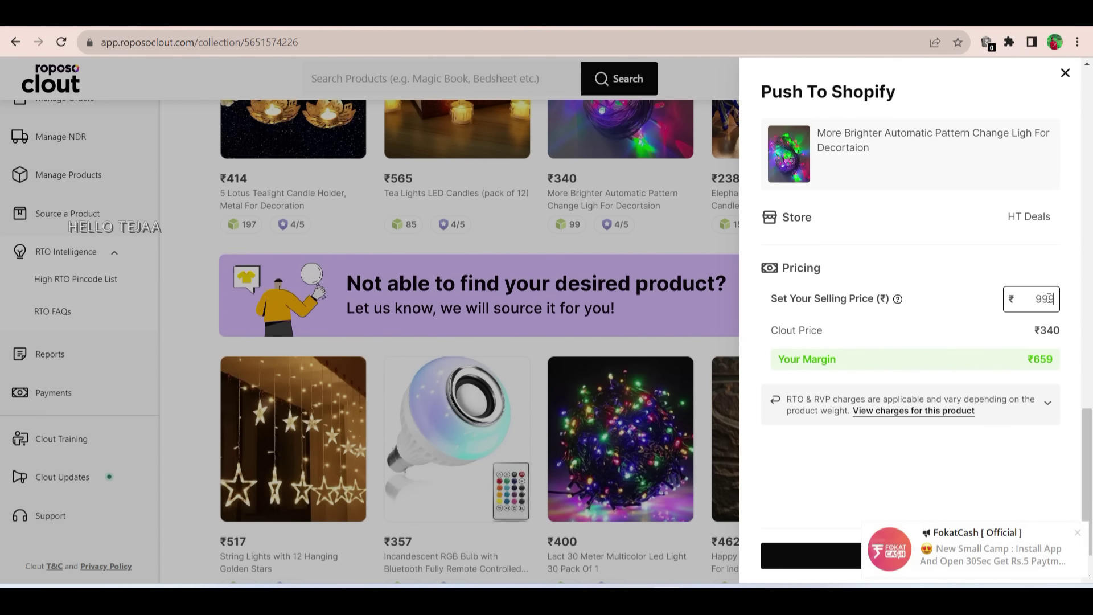
pyautogui.click(1078, 531)
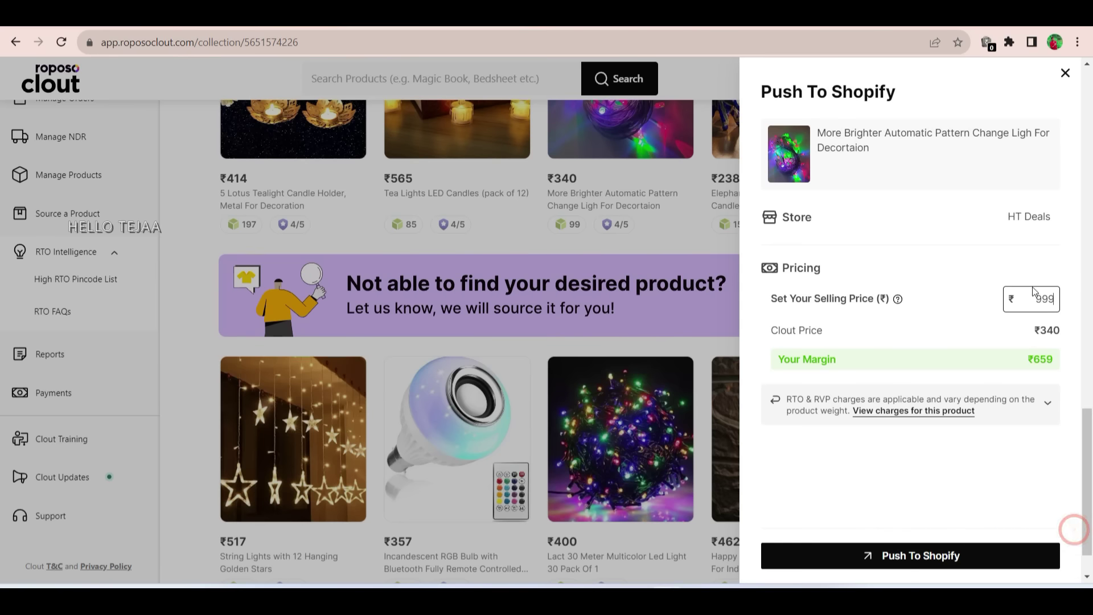
pyautogui.moveTo(1034, 297); pyautogui.dragTo(1062, 302)
pyautogui.write('599')
pyautogui.click(953, 554)
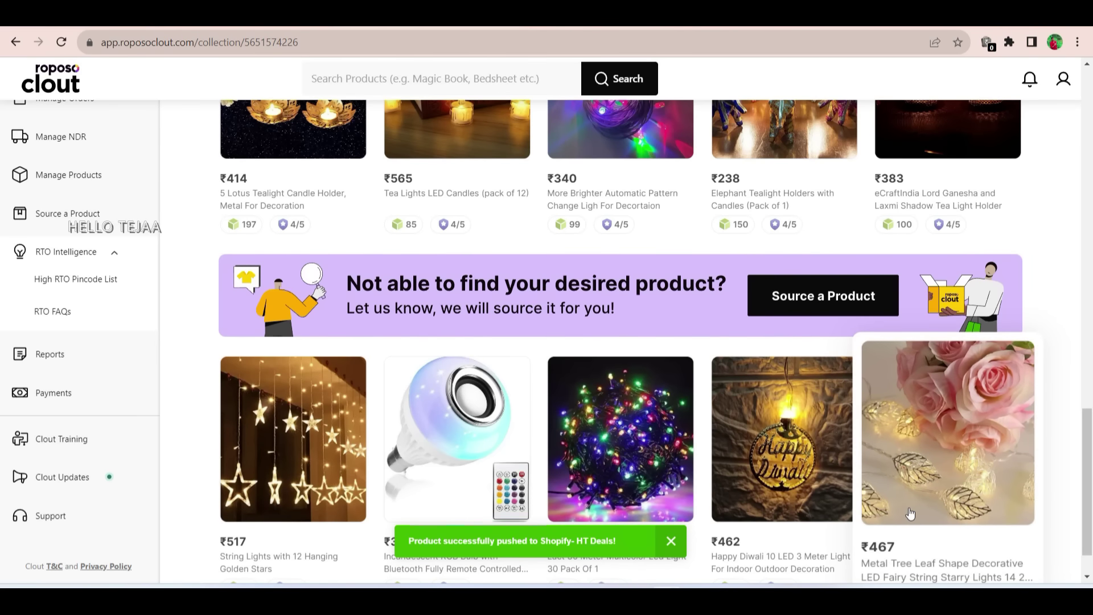
# Switch to the live store, reload its home page and view the Popular Products section and banner
pyautogui.hotkey('ctrl', 'Tab')
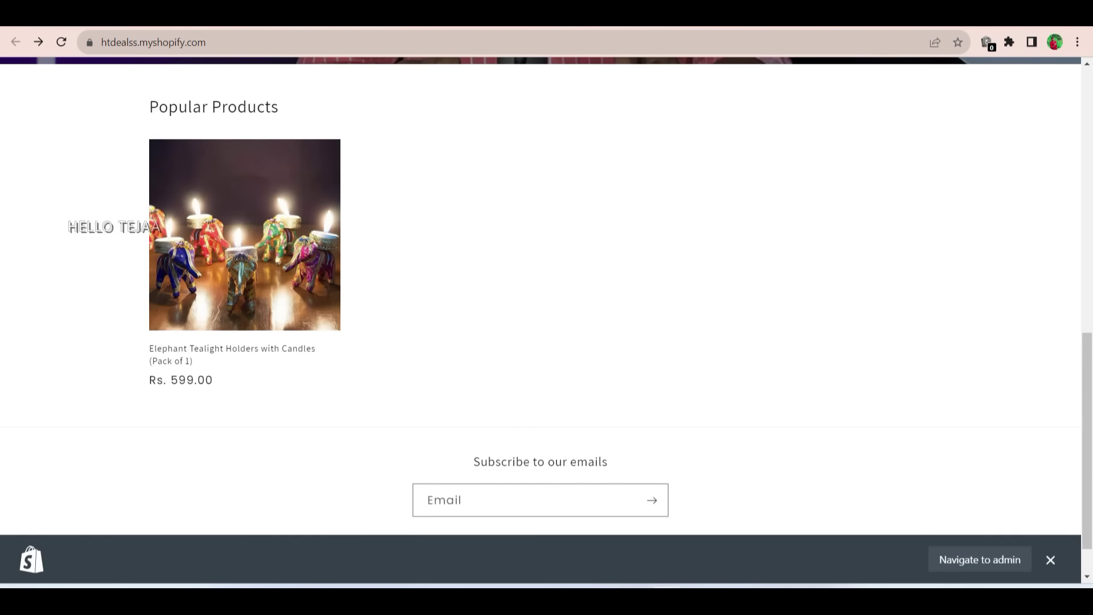
pyautogui.click(62, 46)
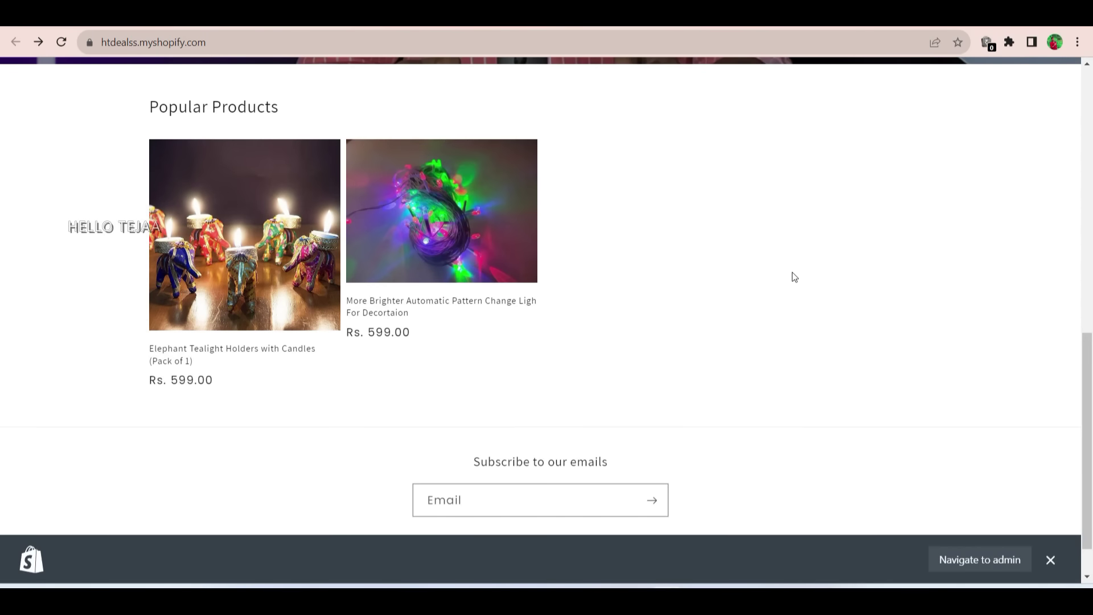
pyautogui.scroll(10, 659, 269)
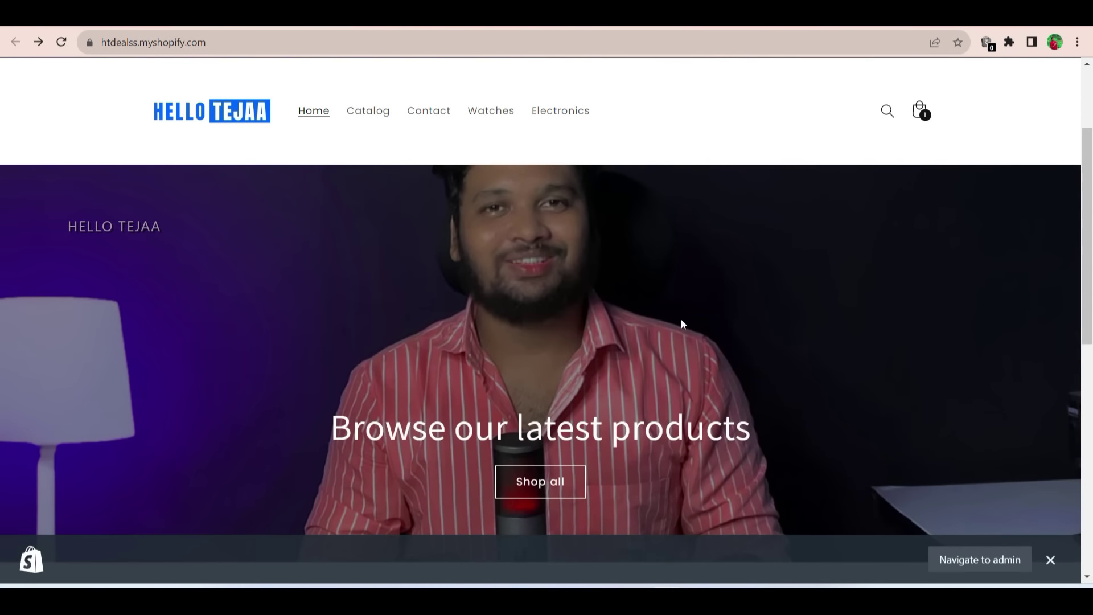